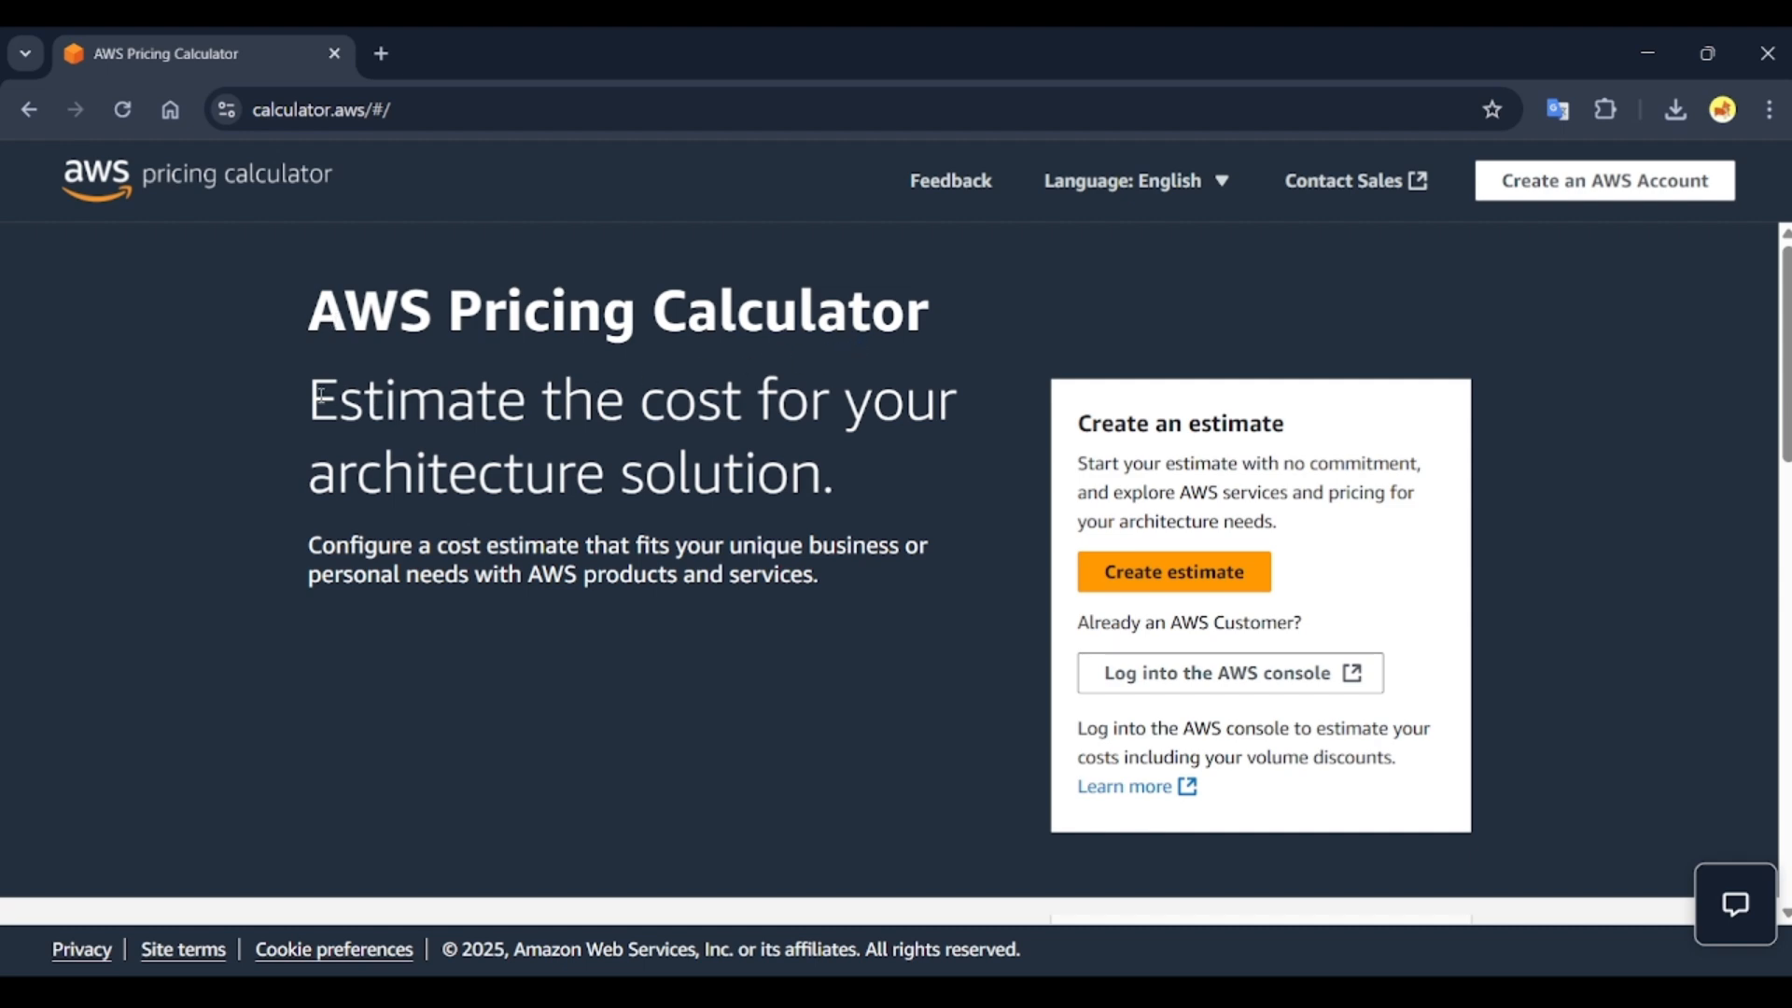
- Start a new cost estimate and search all services for "lambd"
{"action": "left_click_drag", "start_coordinate": [312, 397], "coordinate": [928, 480]}
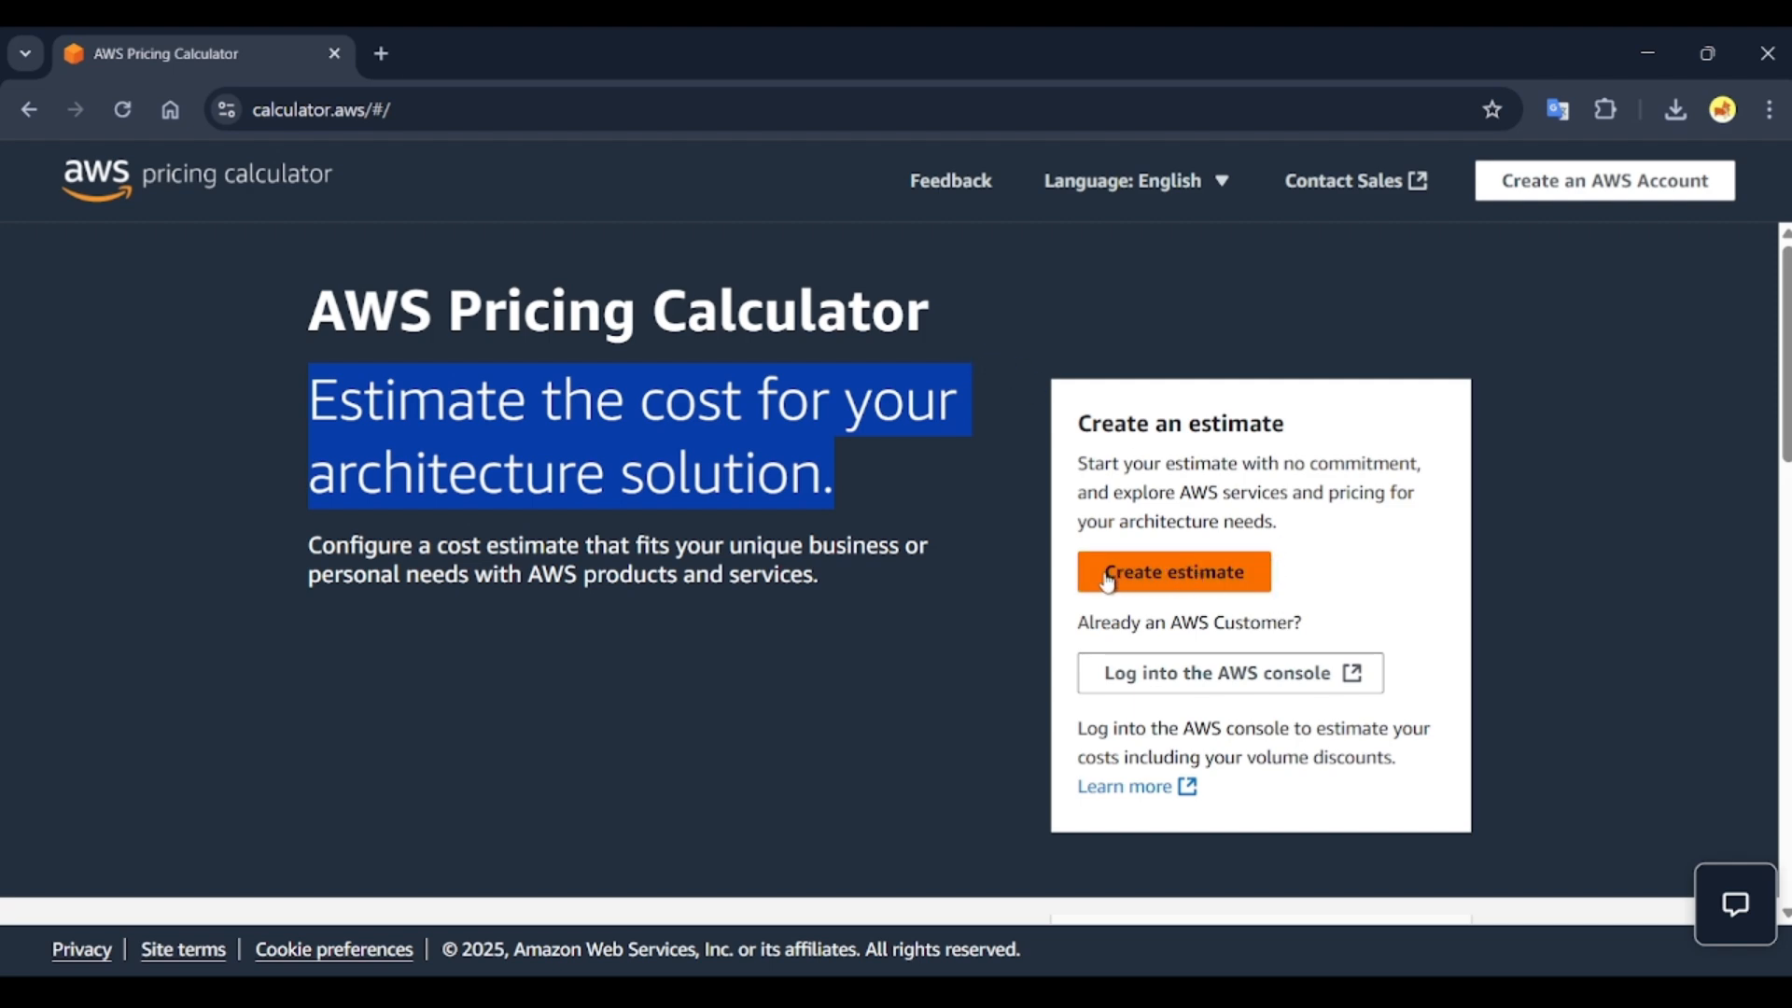
{"action": "left_click", "coordinate": [1204, 577]}
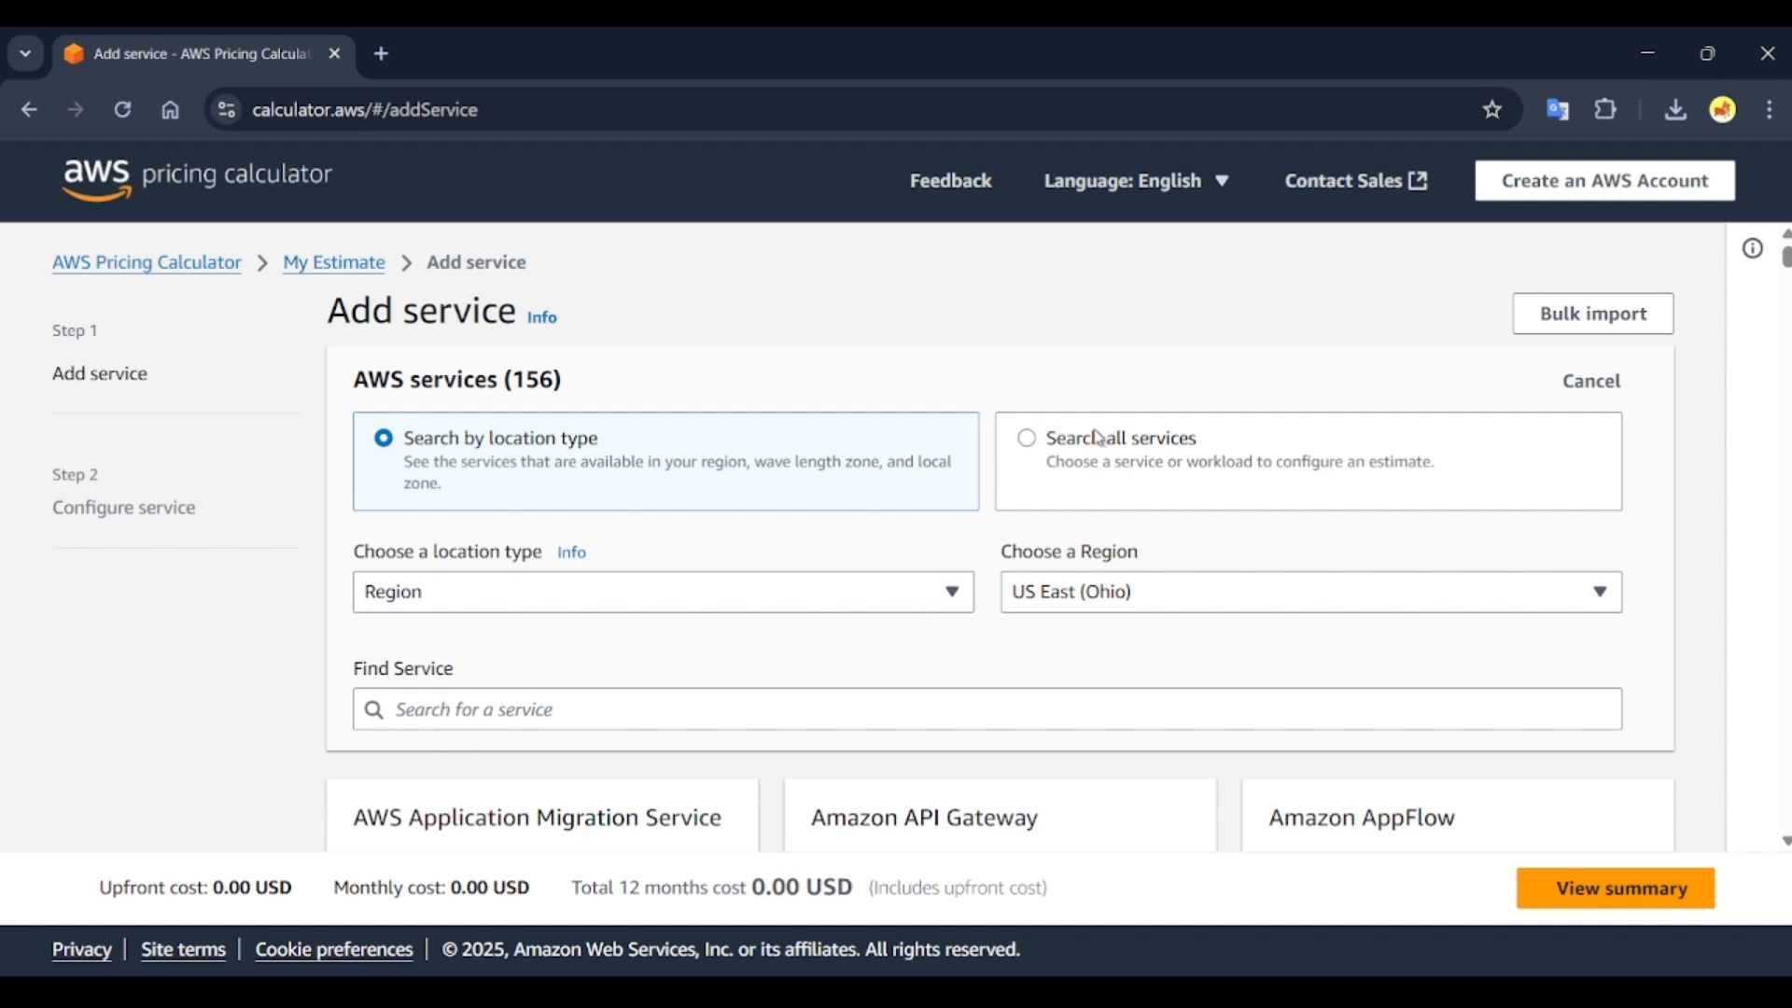
{"action": "left_click", "coordinate": [1241, 456]}
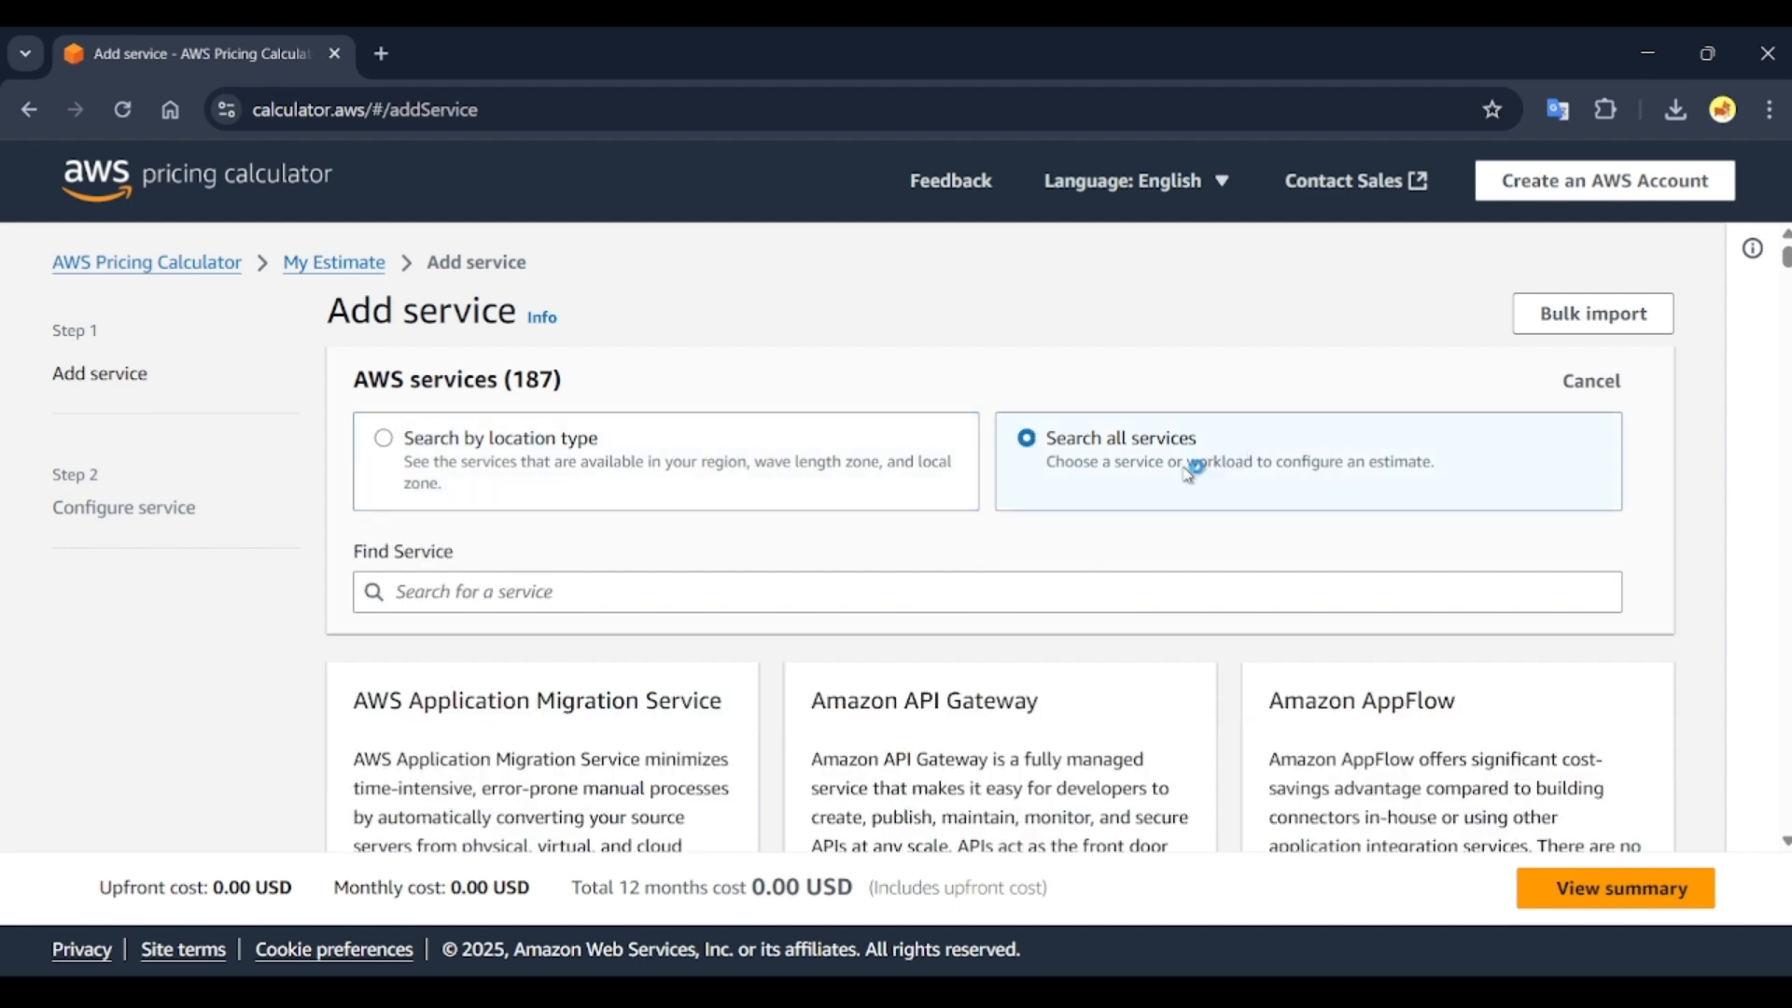
{"action": "left_click", "coordinate": [668, 591]}
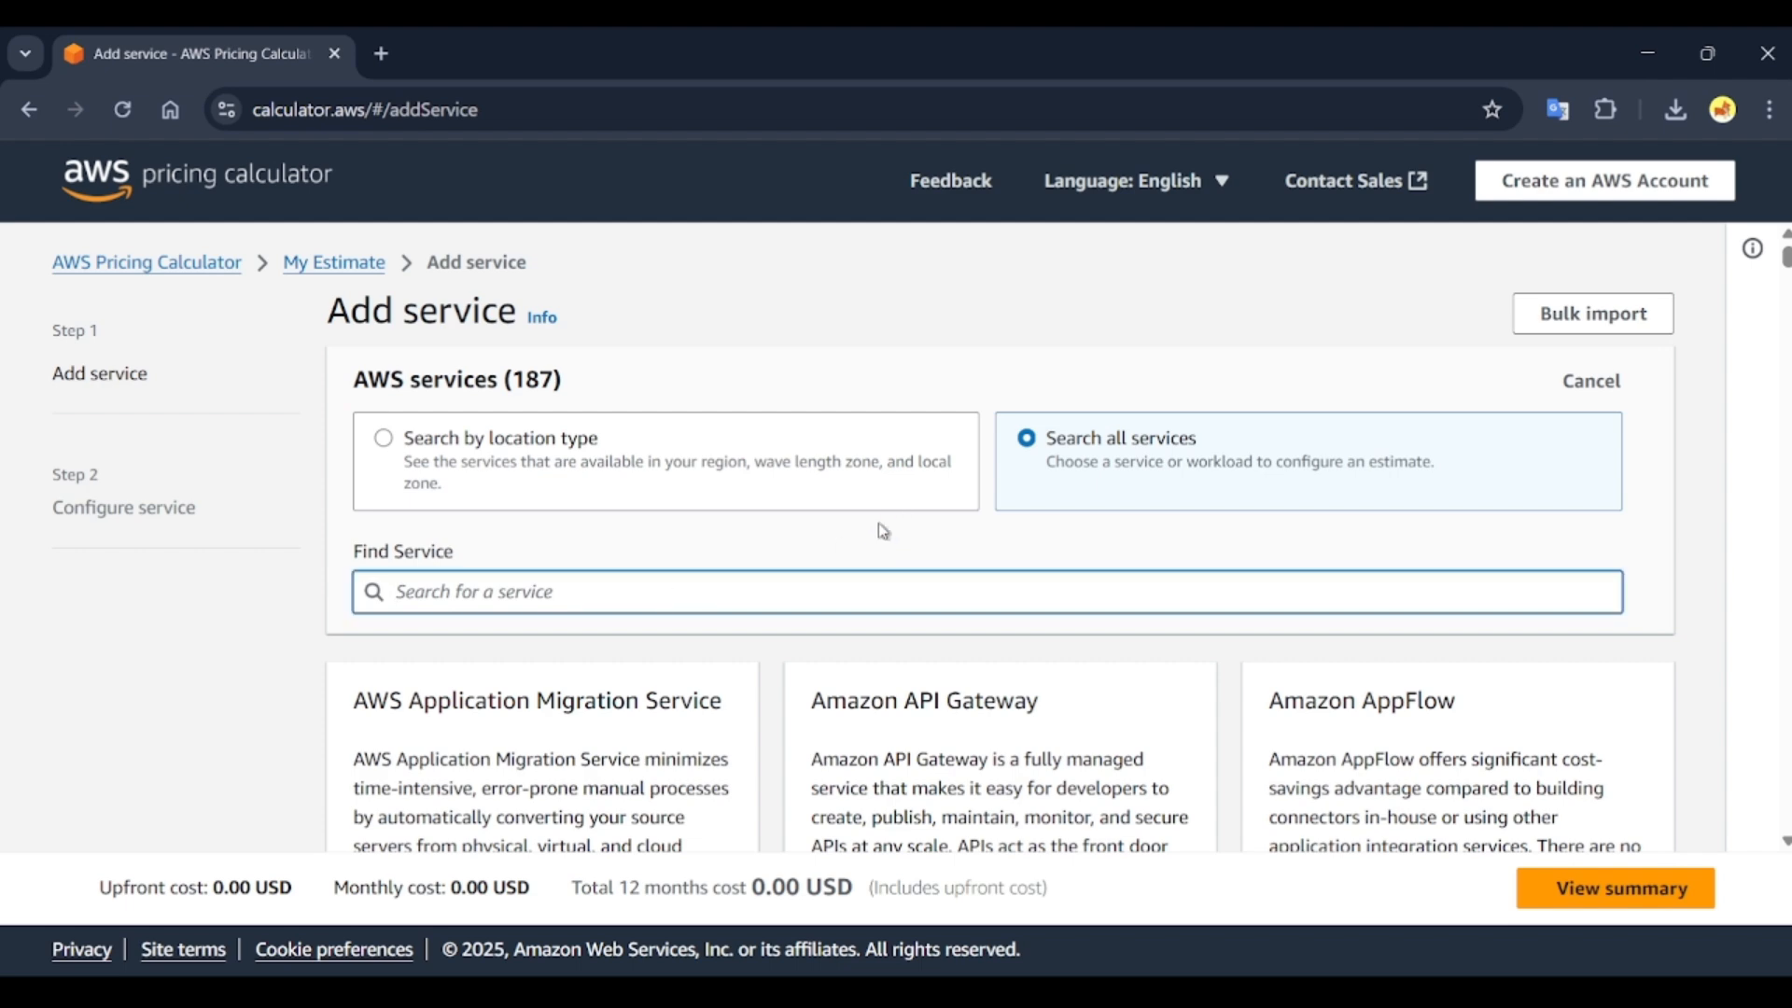
{"action": "type", "text": "lam"}
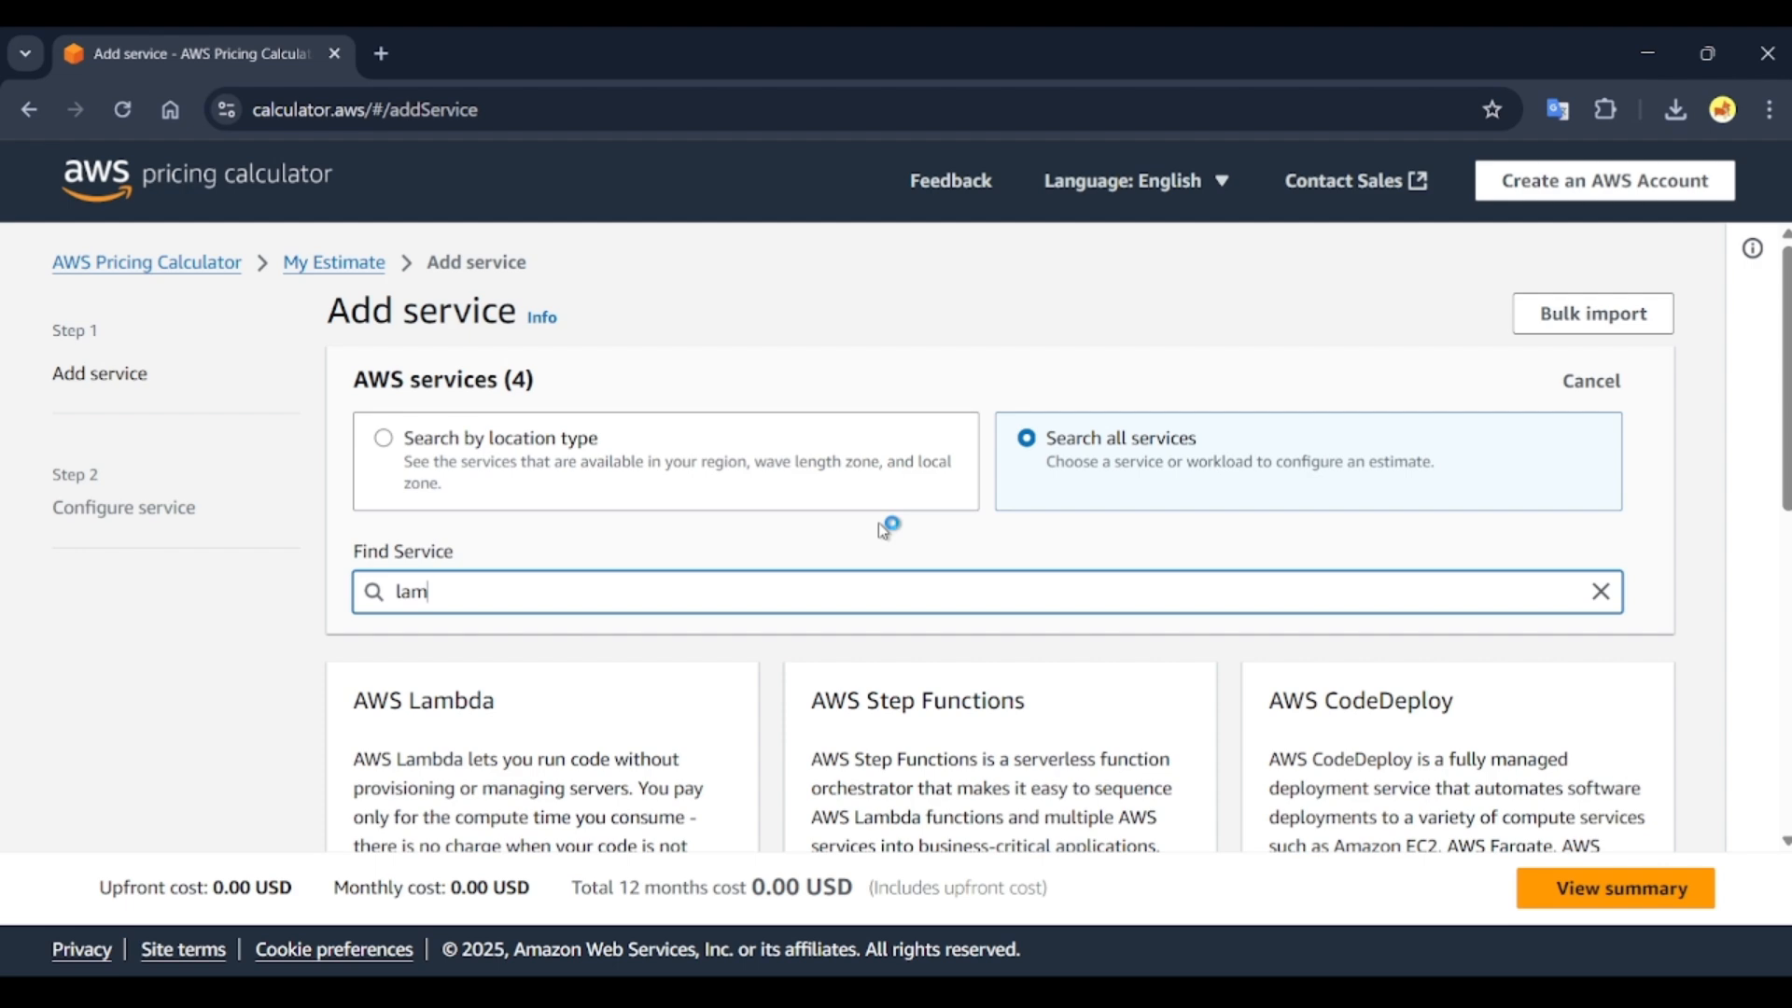
{"action": "type", "text": "bd"}
- Review the AWS Lambda service description and open that service's configuration
{"action": "scroll", "coordinate": [860, 570], "scroll_direction": "down", "scroll_amount": 3}
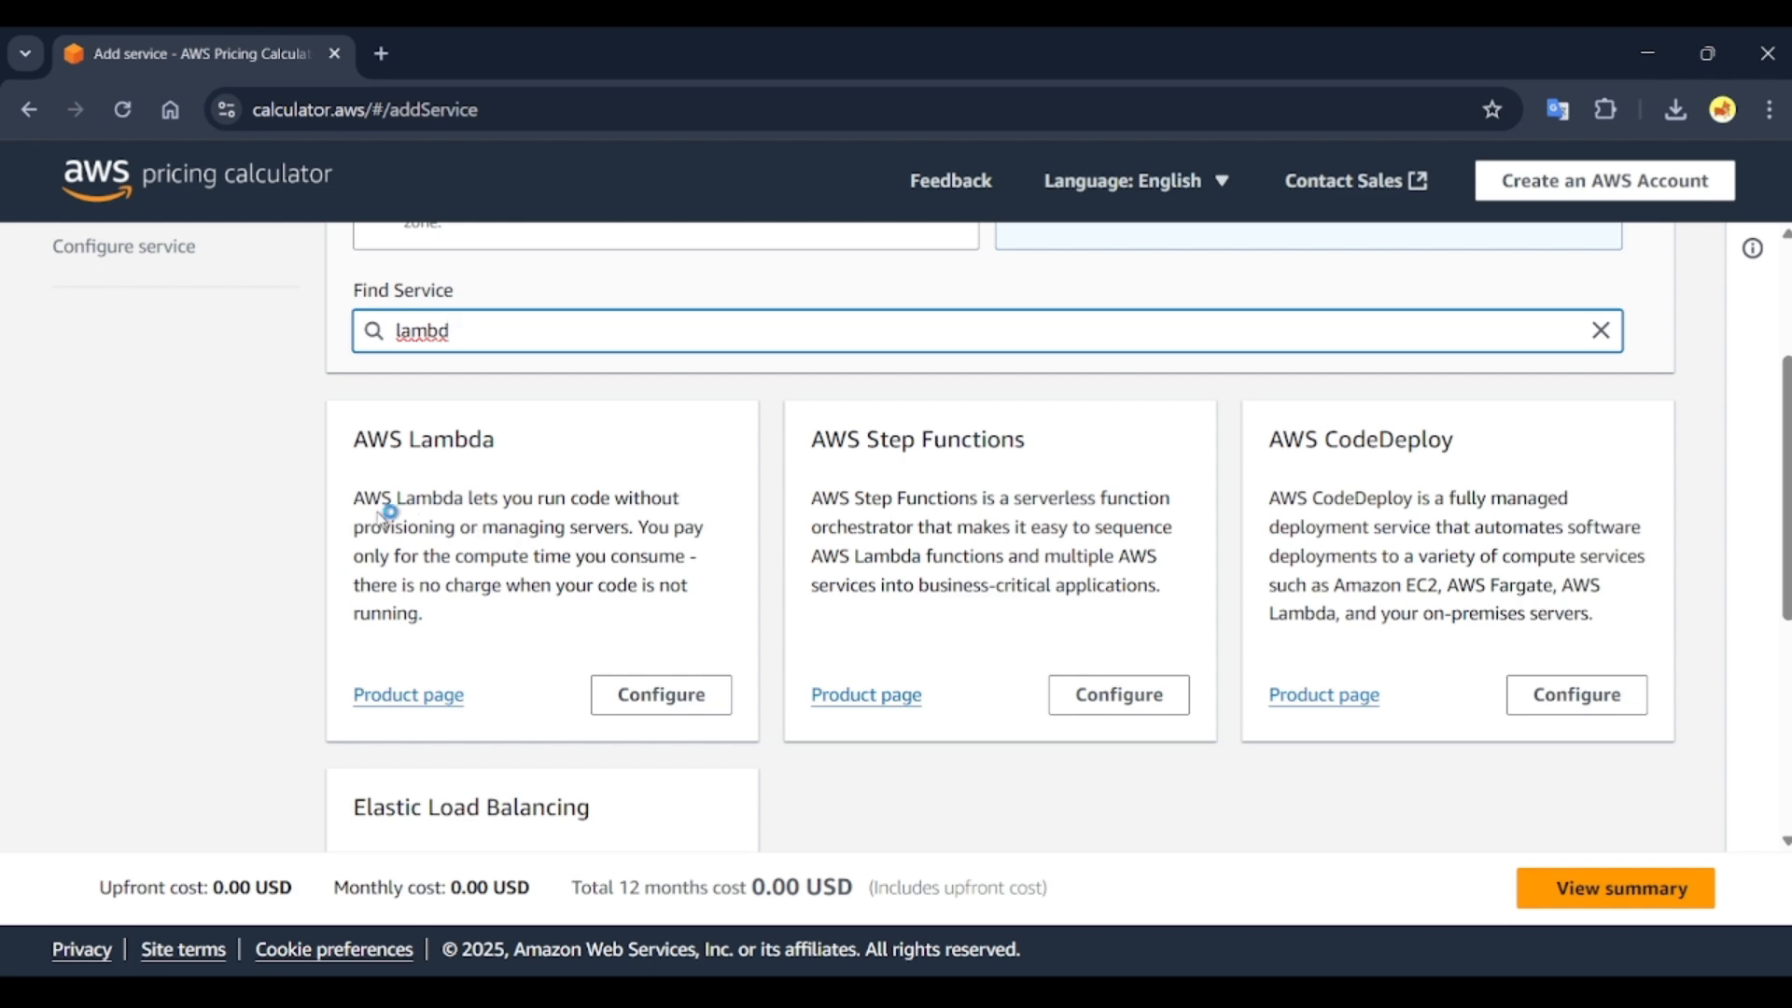
{"action": "left_click_drag", "start_coordinate": [356, 498], "coordinate": [630, 535]}
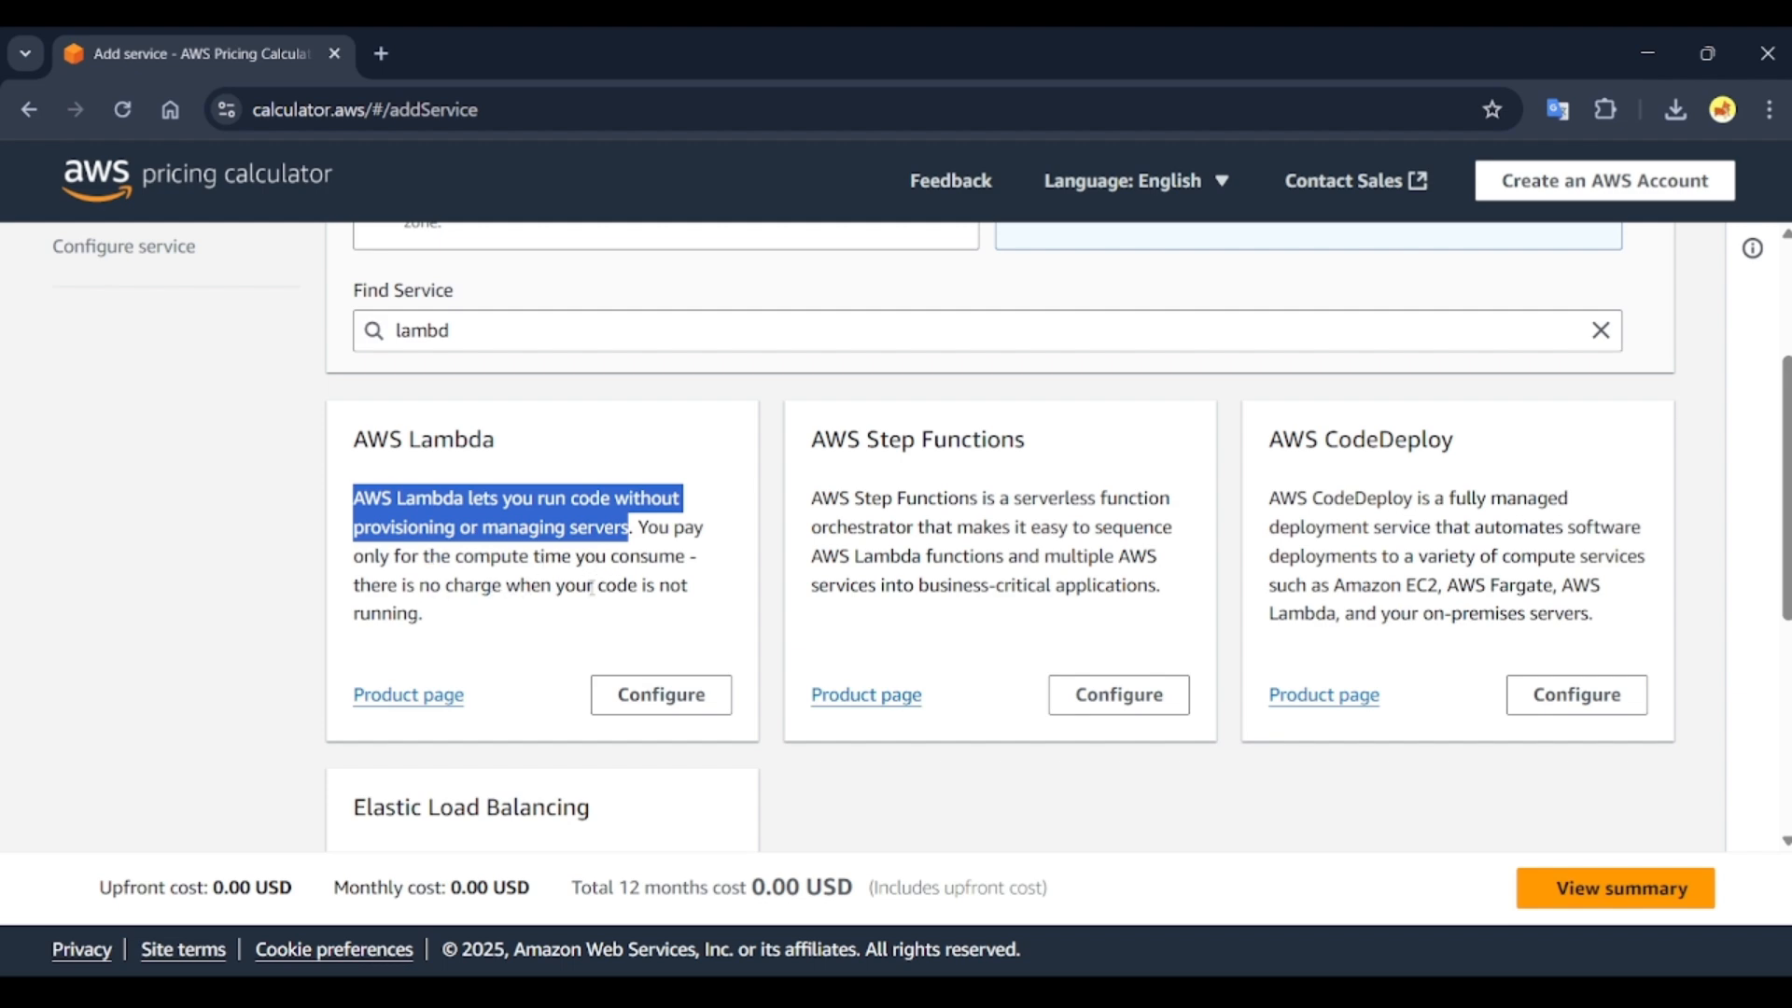
{"action": "left_click_drag", "start_coordinate": [544, 612], "coordinate": [356, 584]}
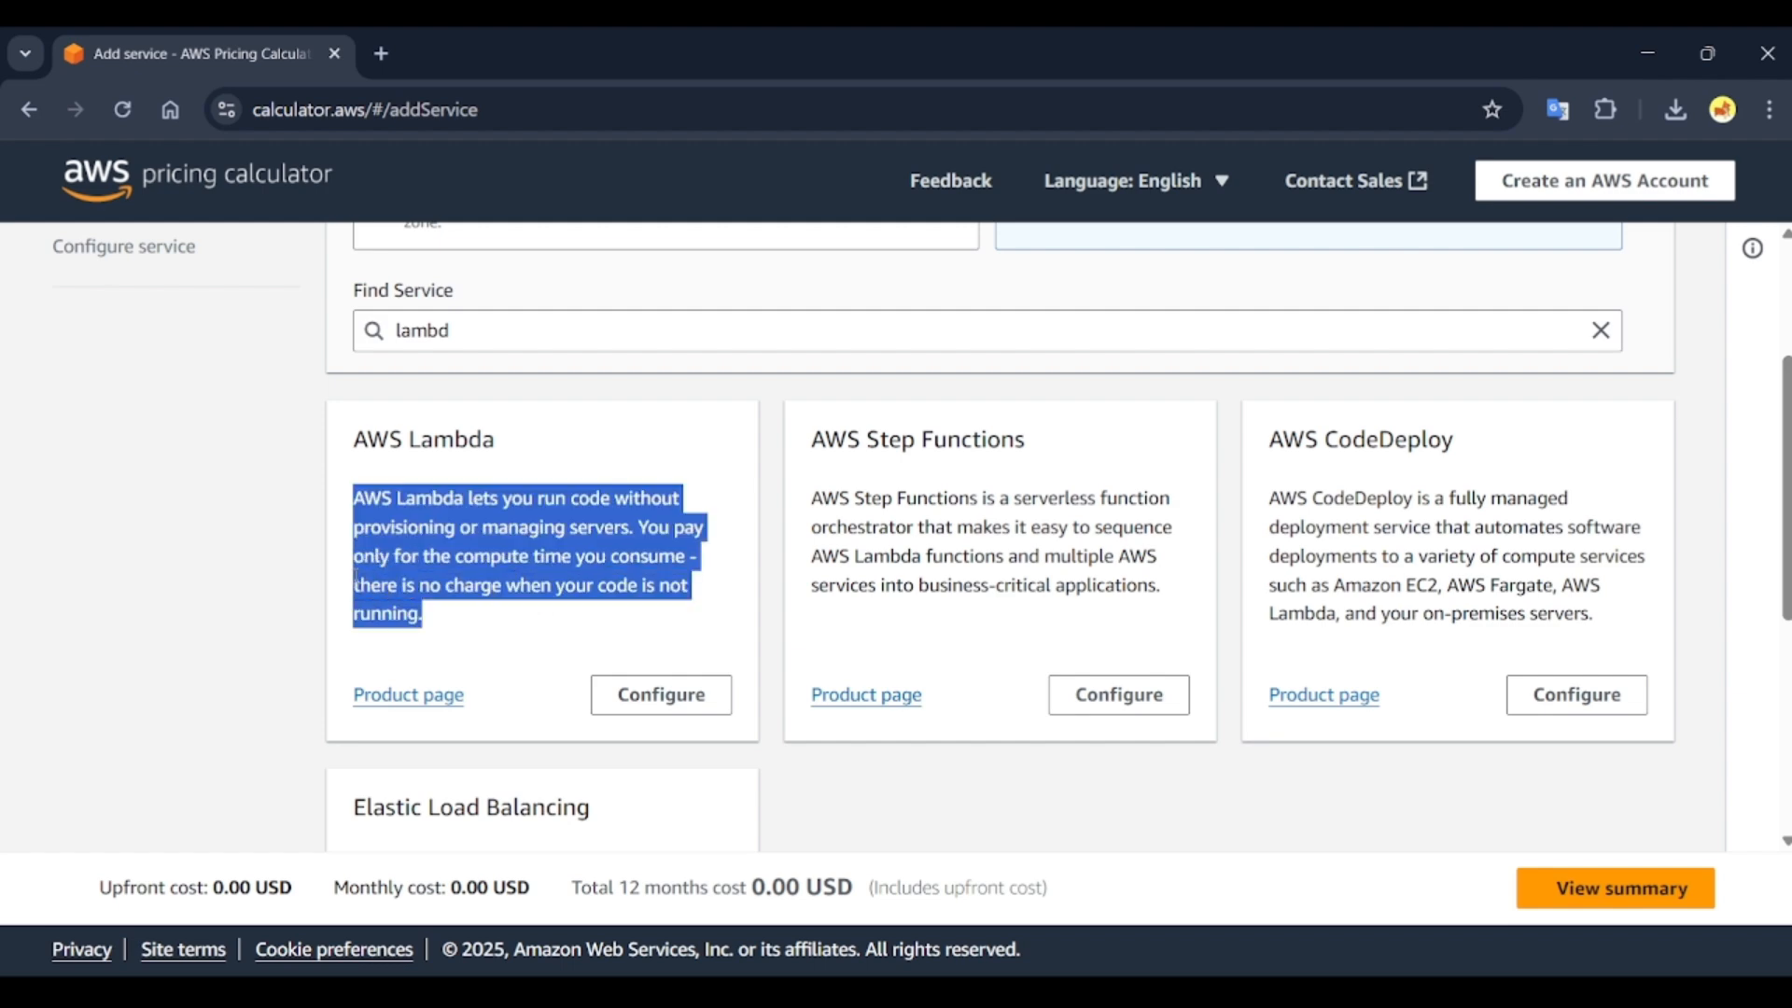
{"action": "left_click", "coordinate": [644, 704]}
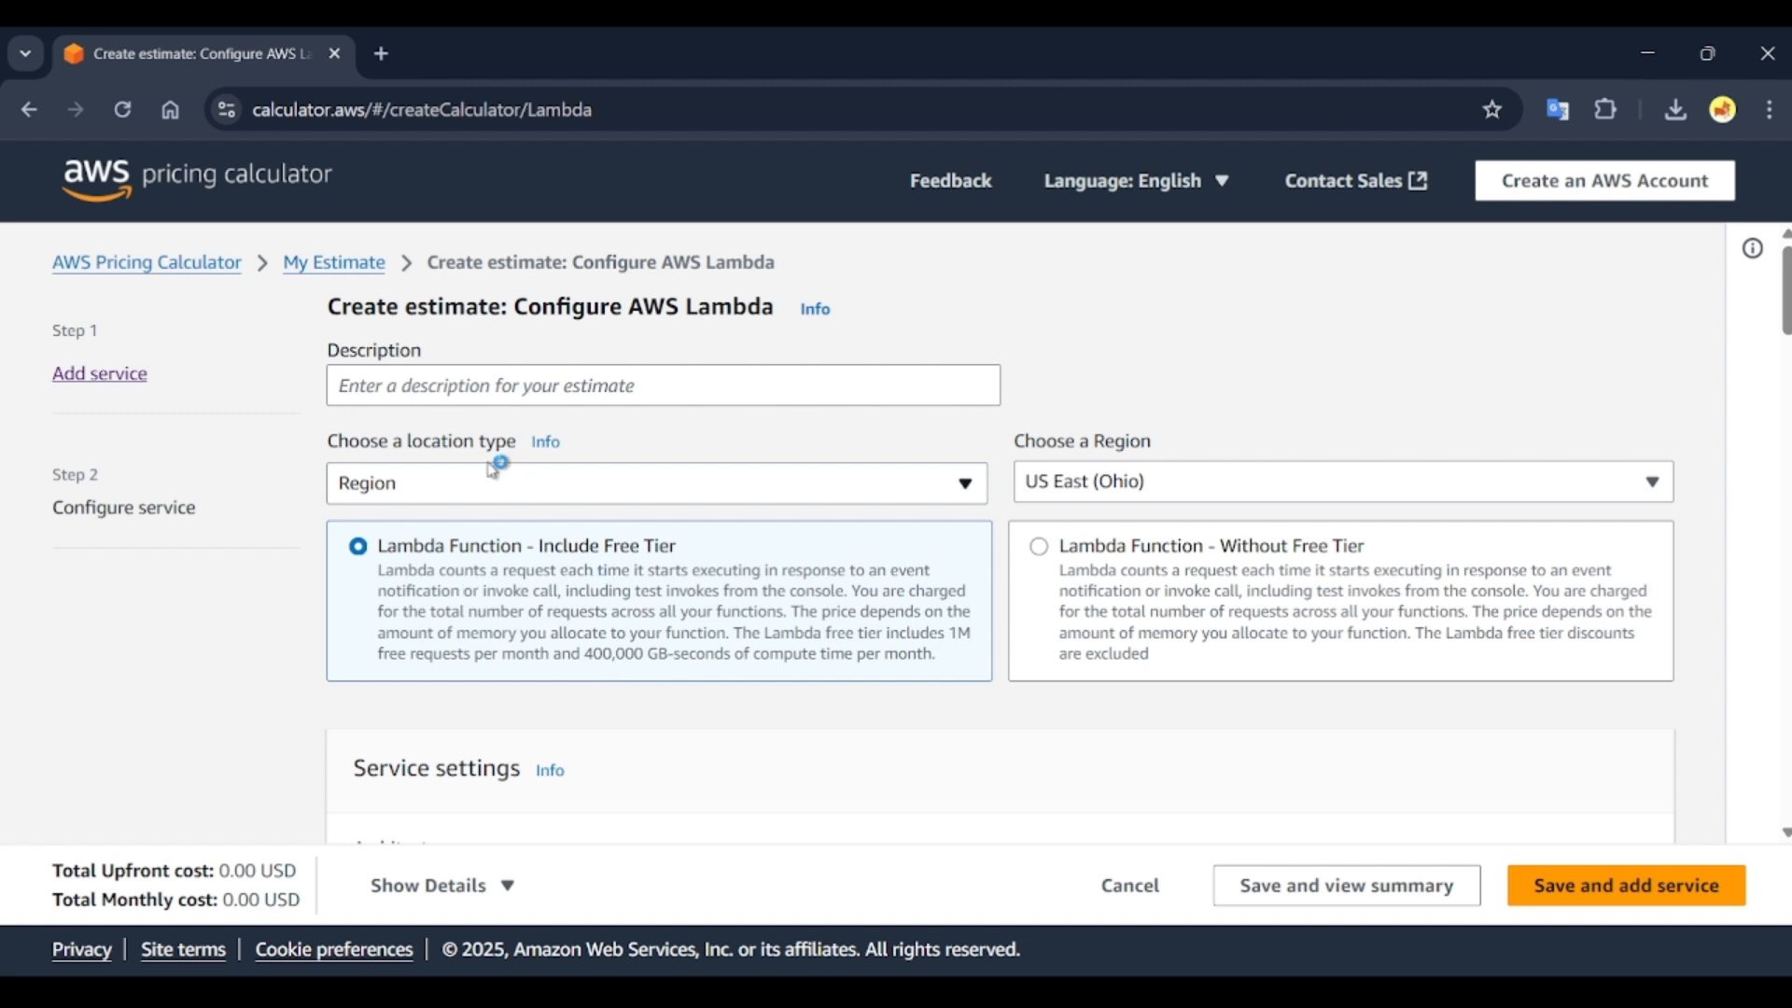
- Enter Demo as the Lambda estimate's description and set its Region to US East (N. Virginia)
{"action": "left_click", "coordinate": [522, 378]}
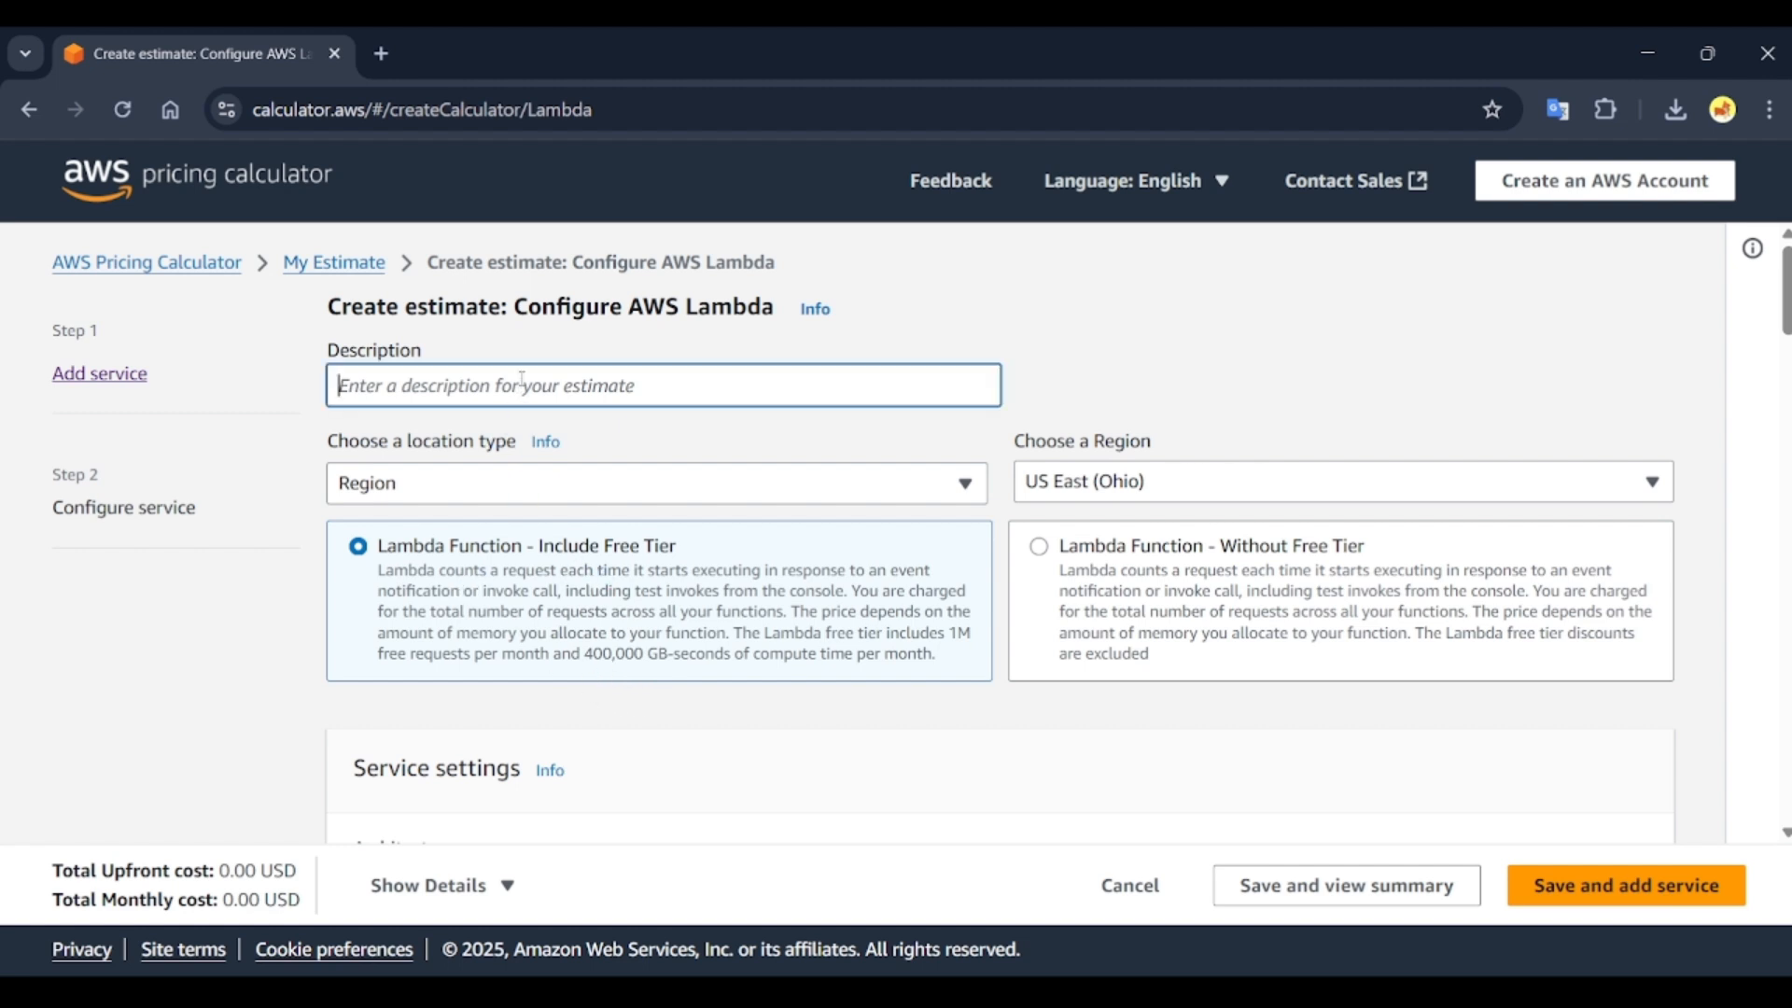
{"action": "type", "text": "Demo"}
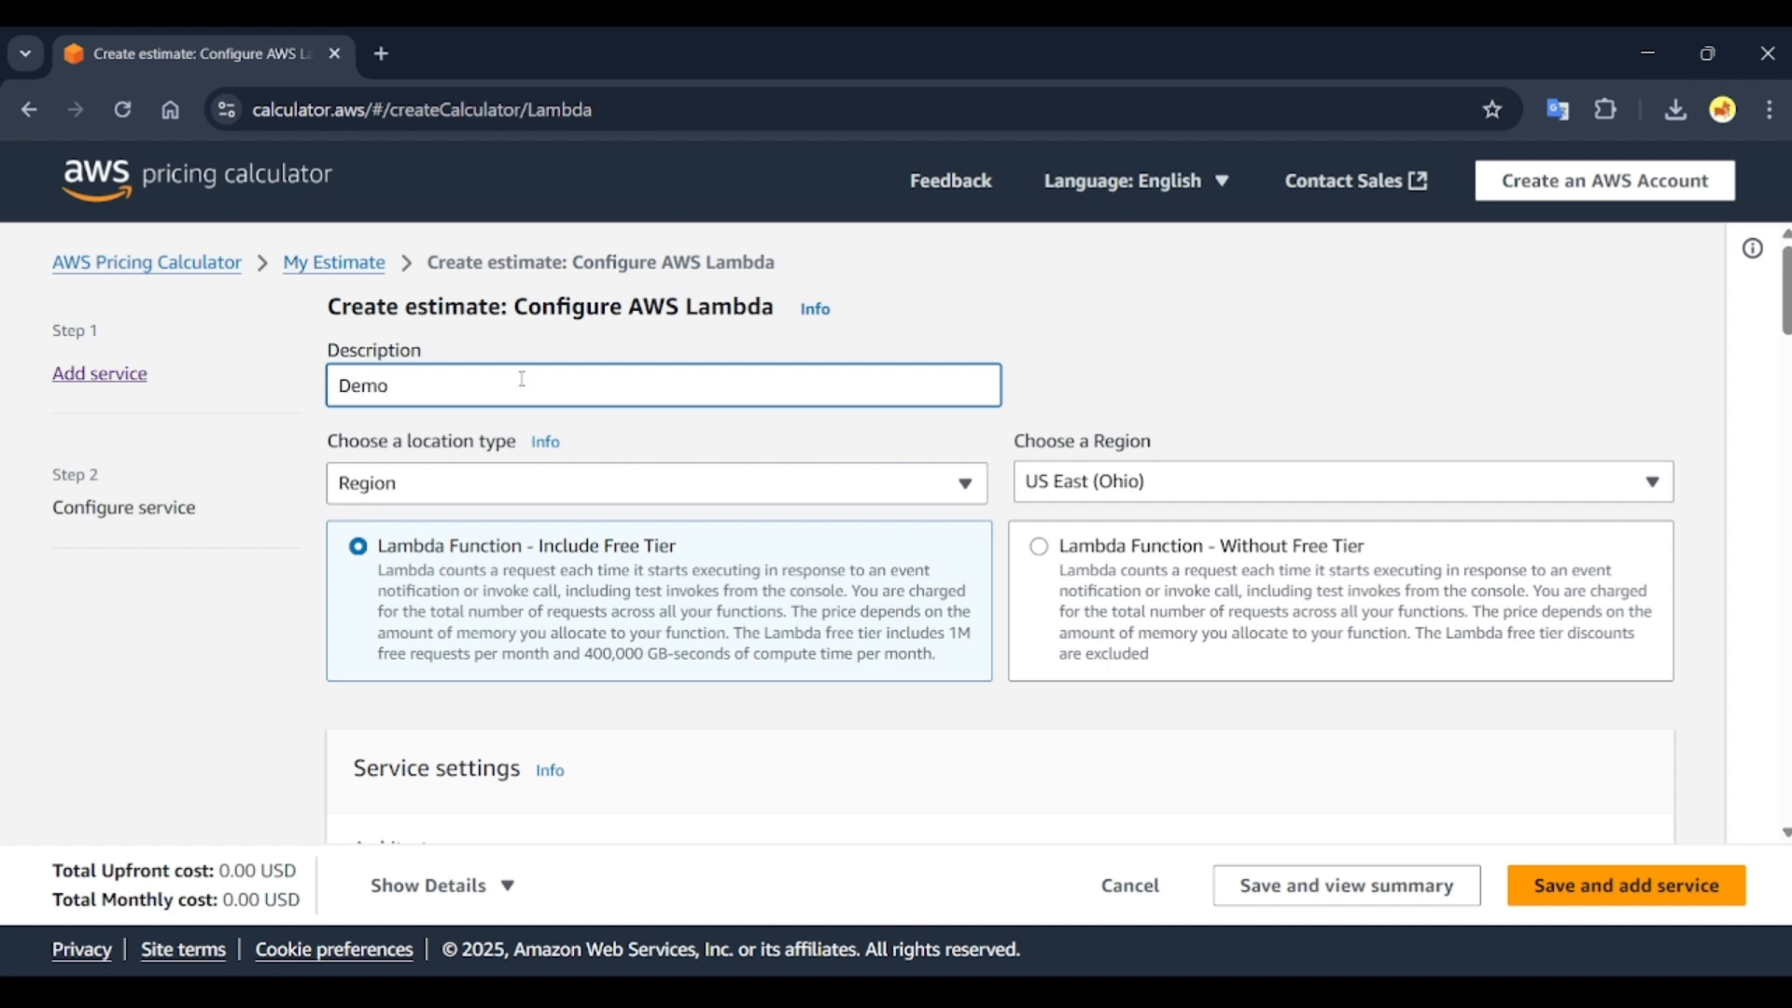
{"action": "scroll", "coordinate": [524, 384], "scroll_direction": "down", "scroll_amount": 2}
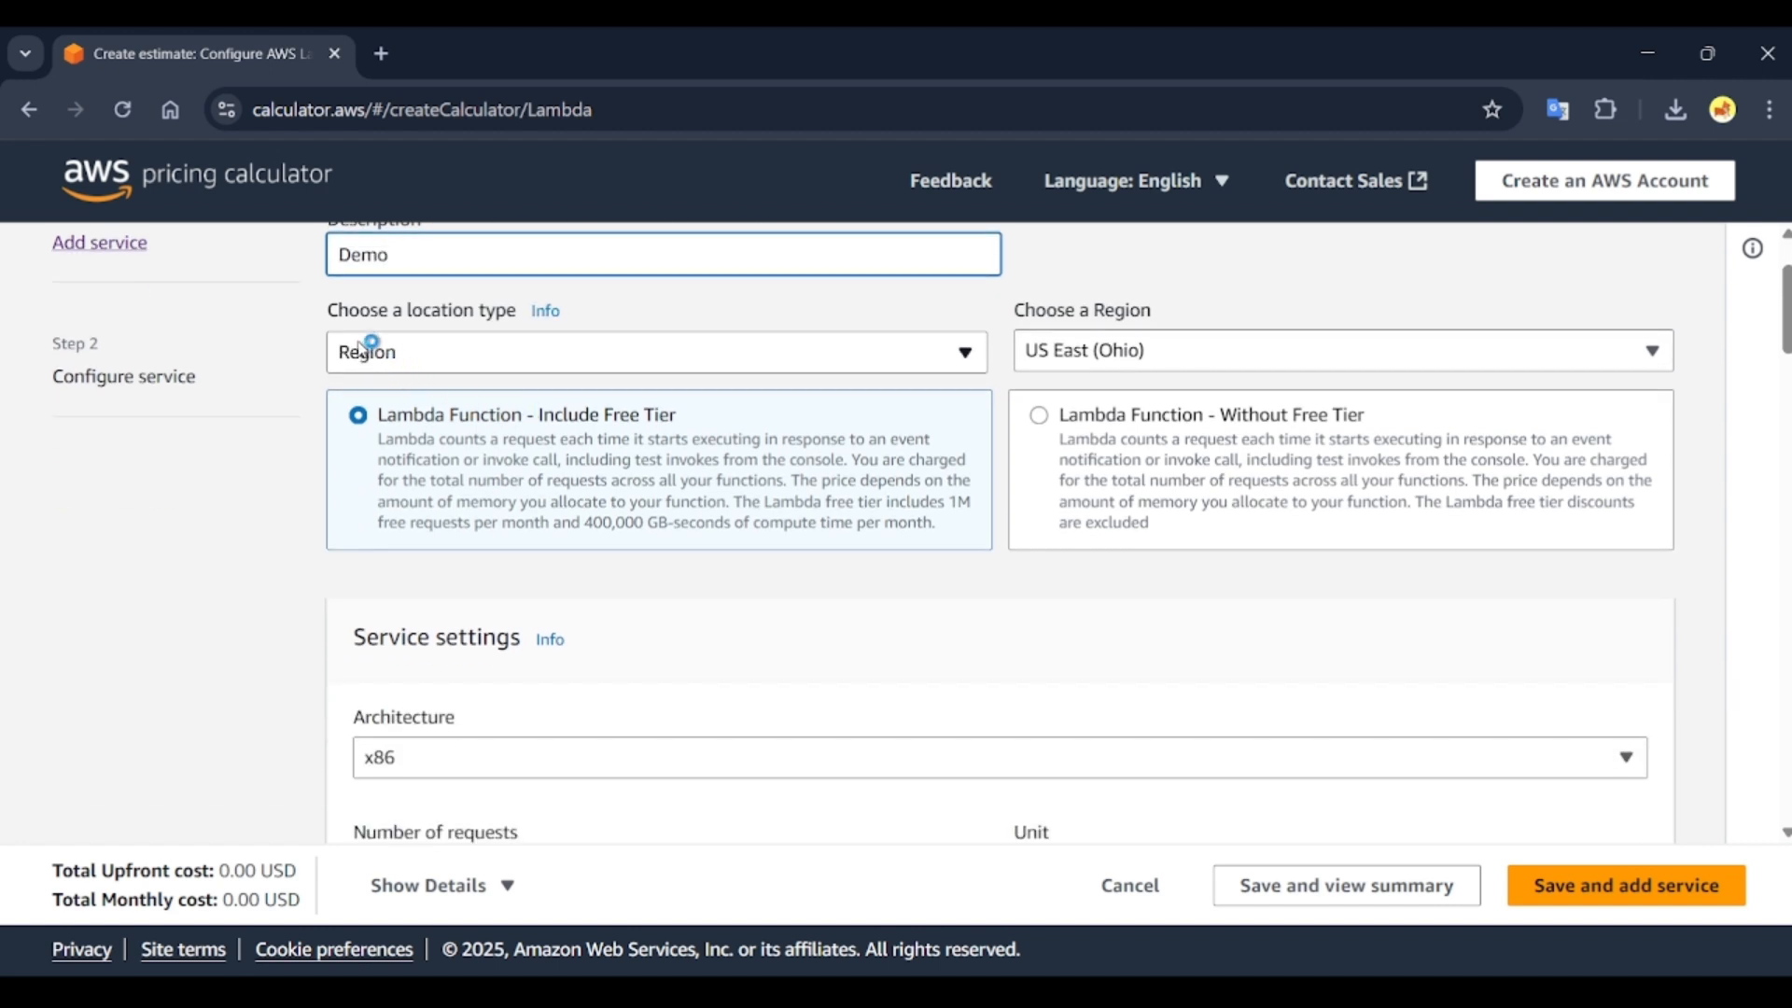
{"action": "left_click", "coordinate": [467, 357]}
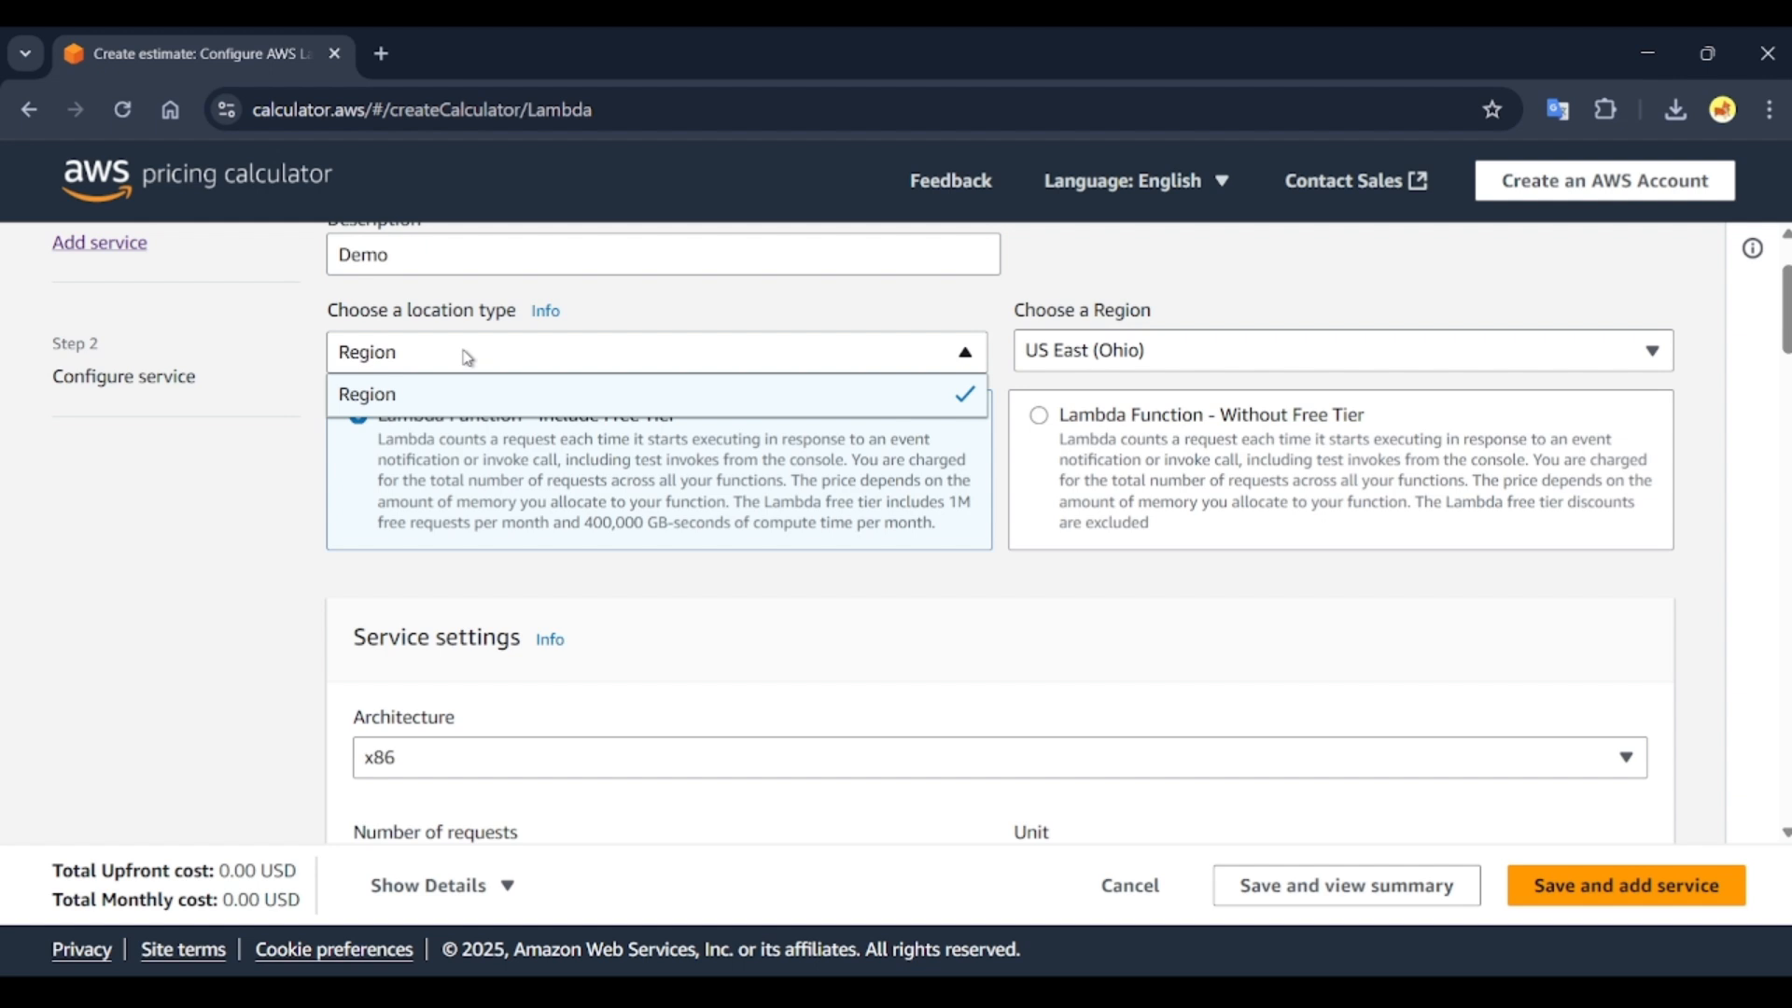
{"action": "left_click", "coordinate": [466, 356]}
{"action": "left_click", "coordinate": [1172, 357]}
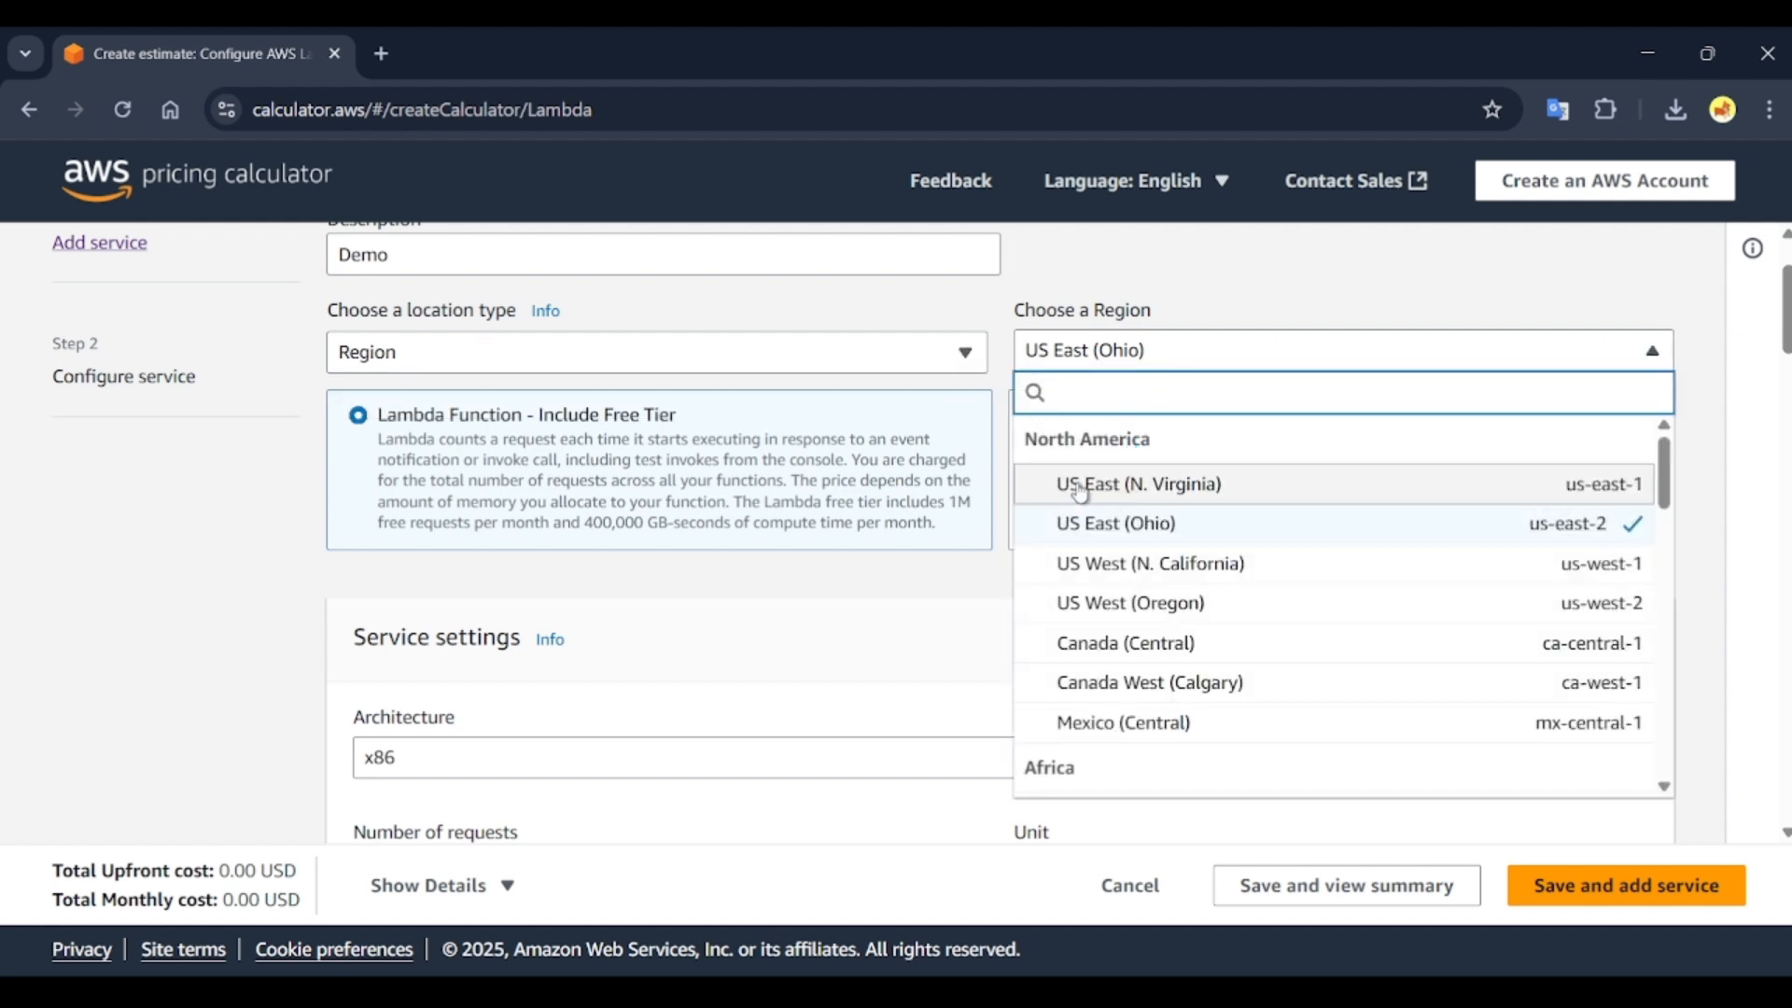
{"action": "left_click", "coordinate": [1164, 489]}
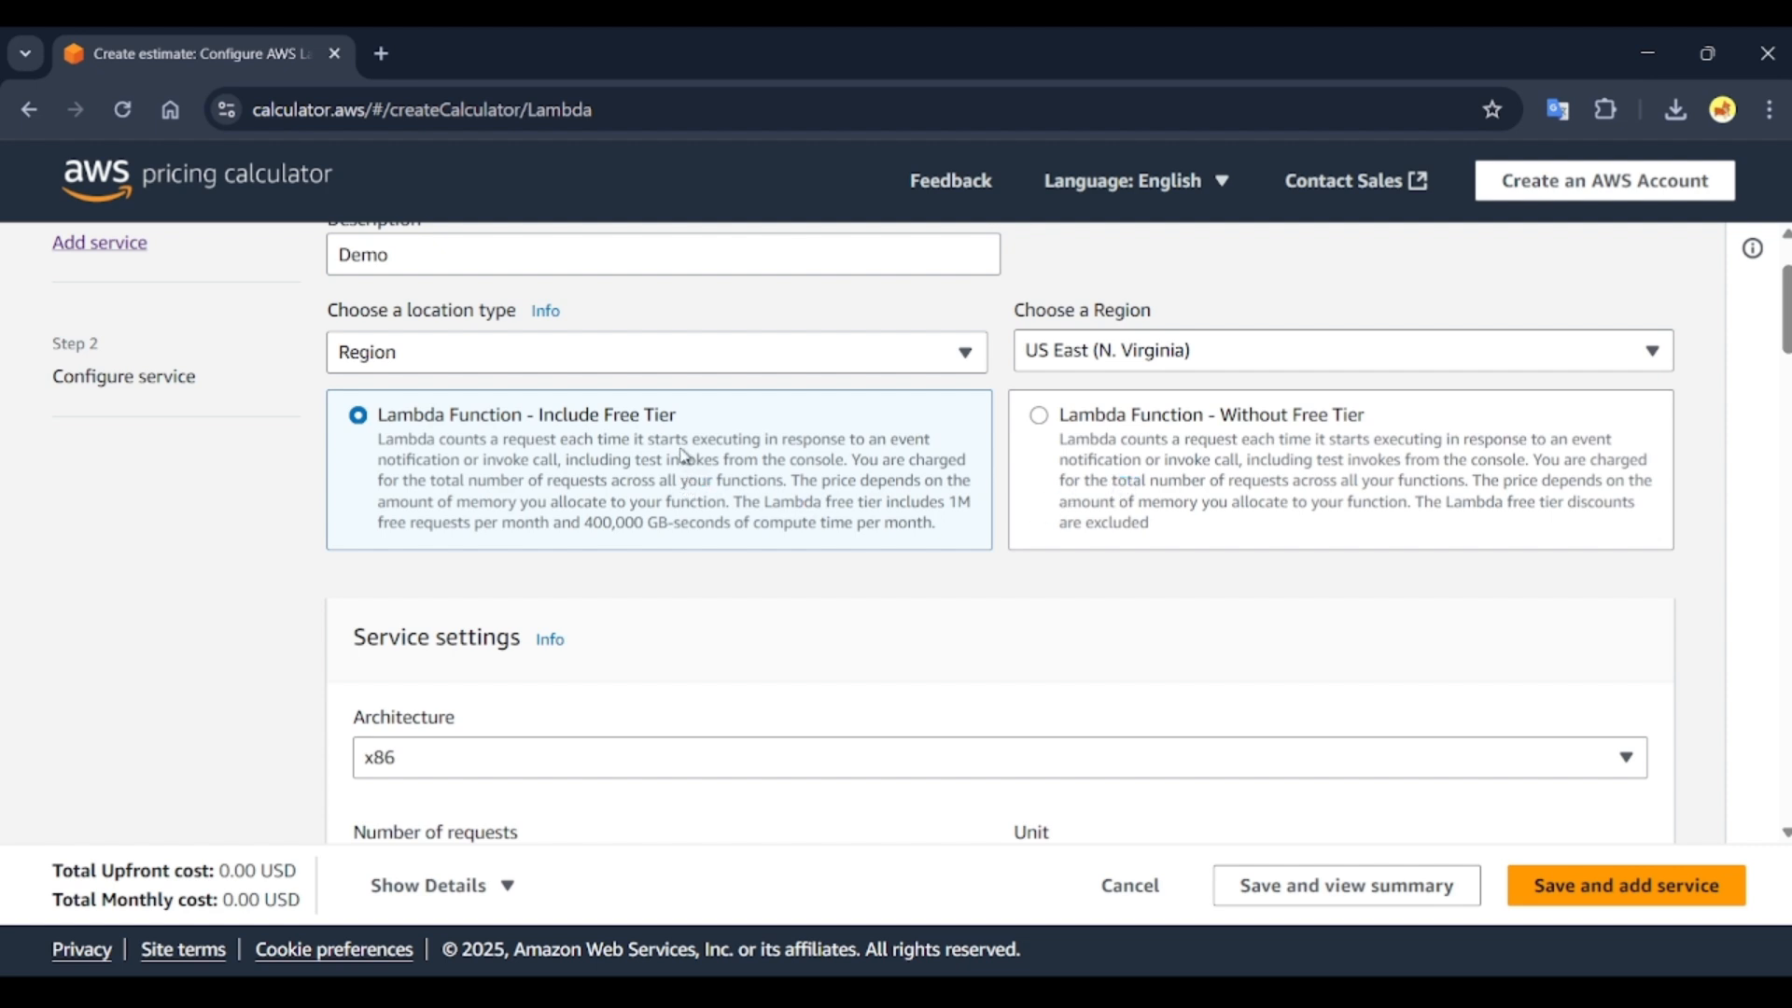
- Choose the Lambda Function - Without Free Tier option for the estimate
{"action": "left_click", "coordinate": [655, 506]}
{"action": "left_click", "coordinate": [1195, 468]}
{"action": "left_click", "coordinate": [1197, 466]}
{"action": "left_click", "coordinate": [1133, 494]}
{"action": "scroll", "coordinate": [1129, 495], "scroll_direction": "down", "scroll_amount": 4}
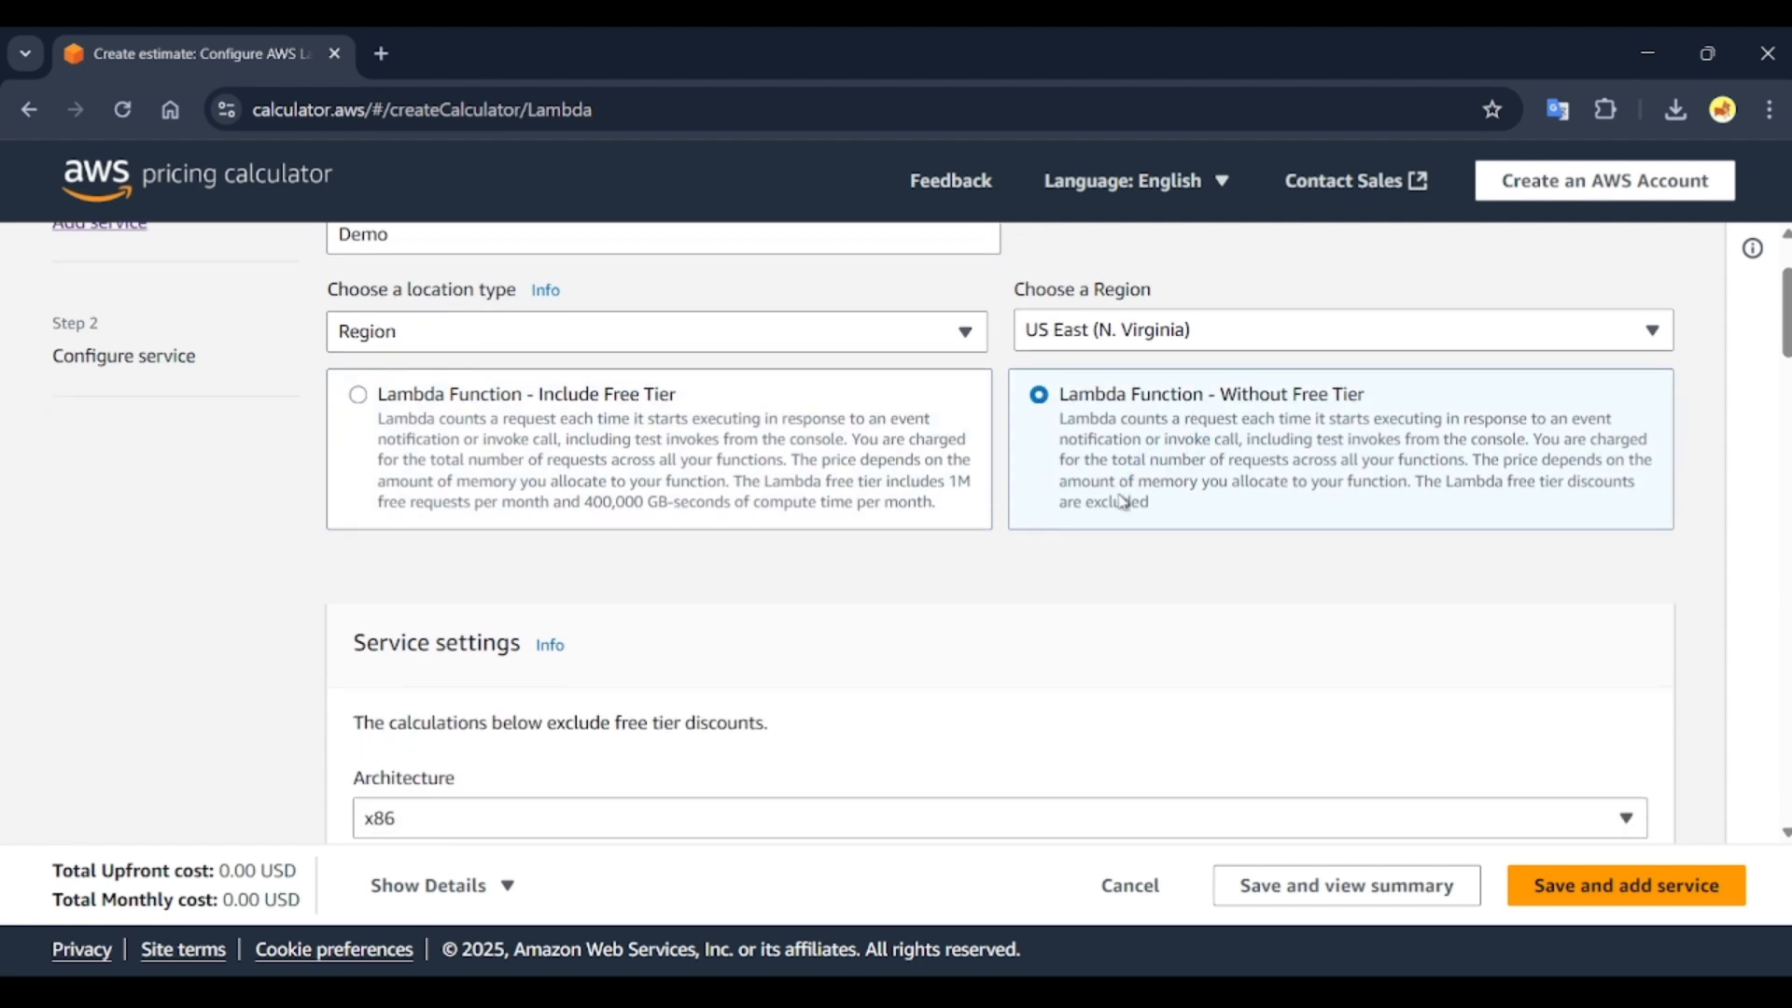
- Try Arm as the Lambda function's architecture, and return the setting to x86
{"action": "left_click", "coordinate": [373, 449]}
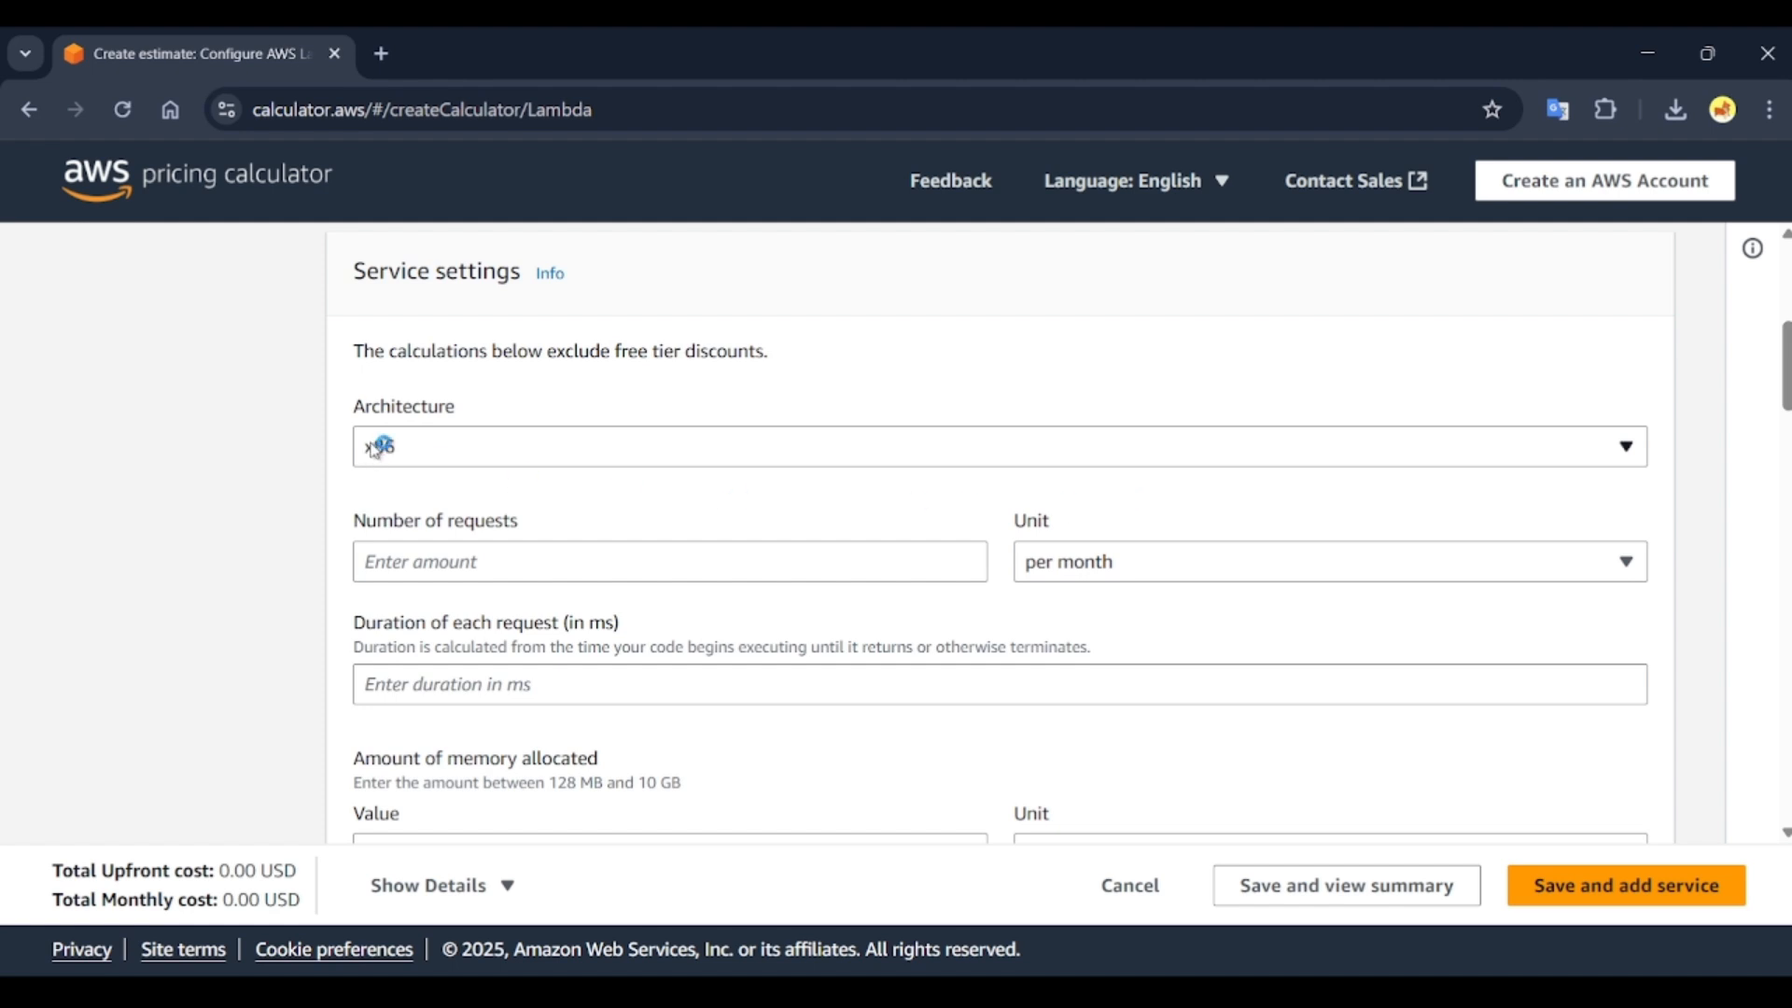
{"action": "left_click", "coordinate": [463, 442]}
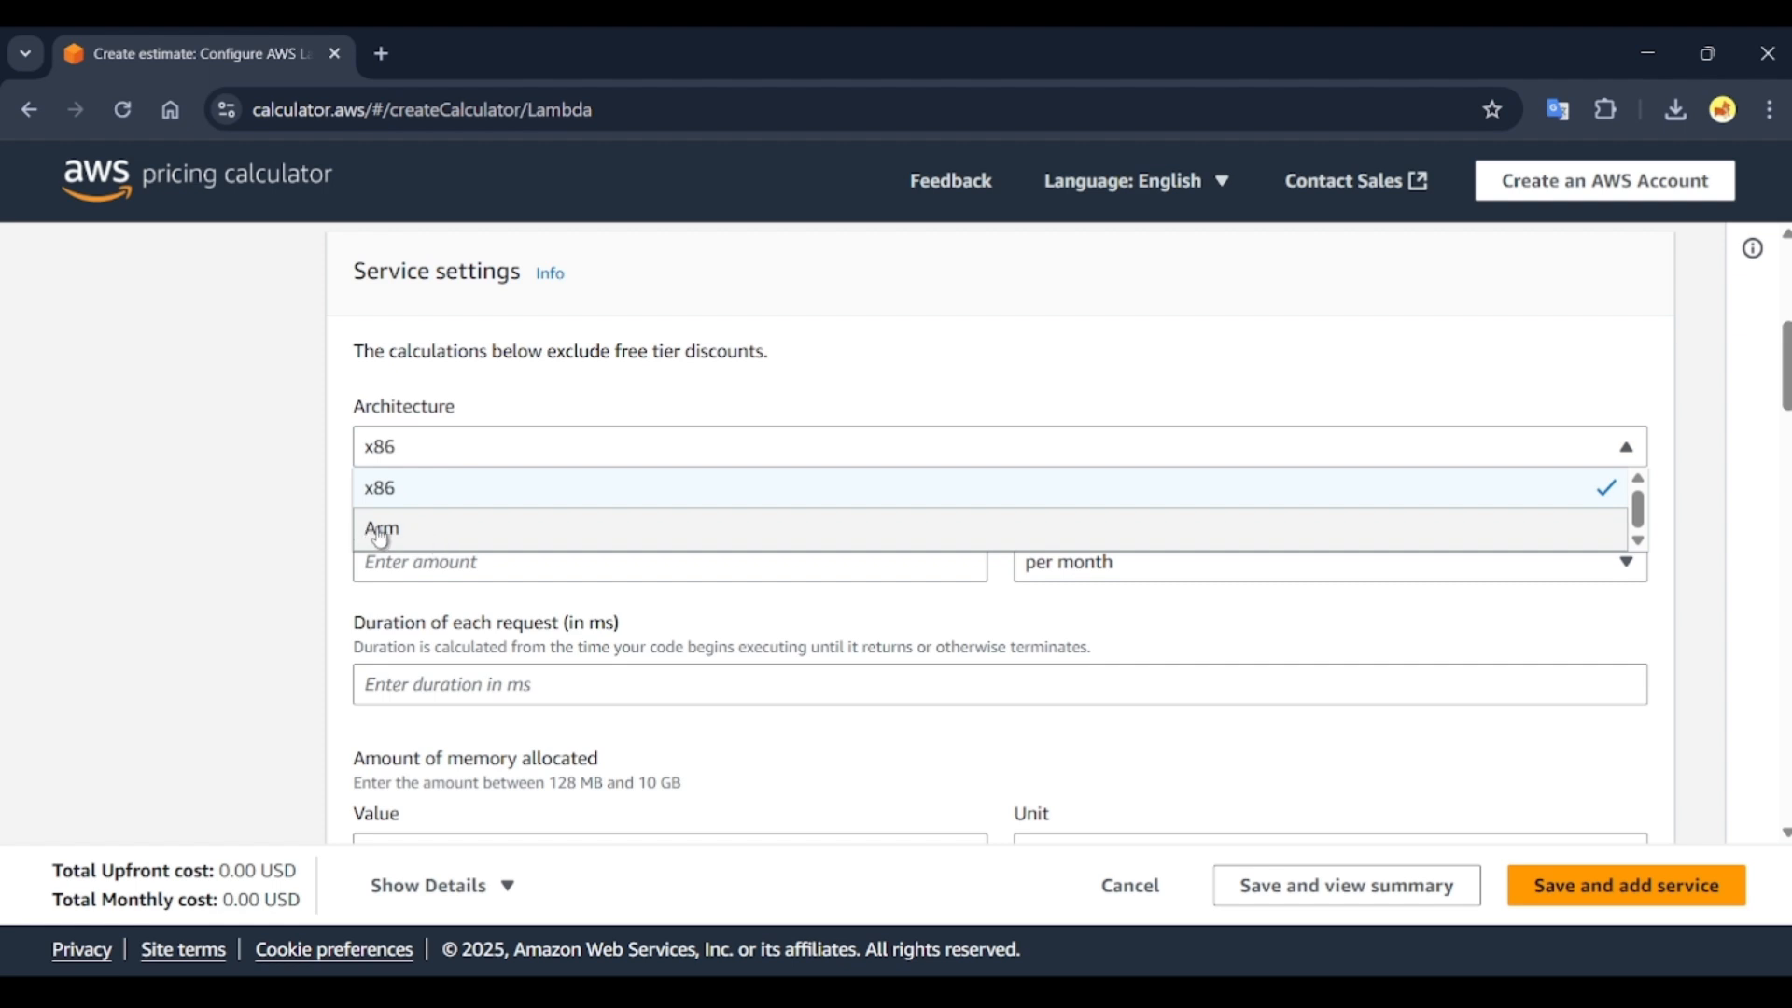
{"action": "left_click", "coordinate": [431, 532]}
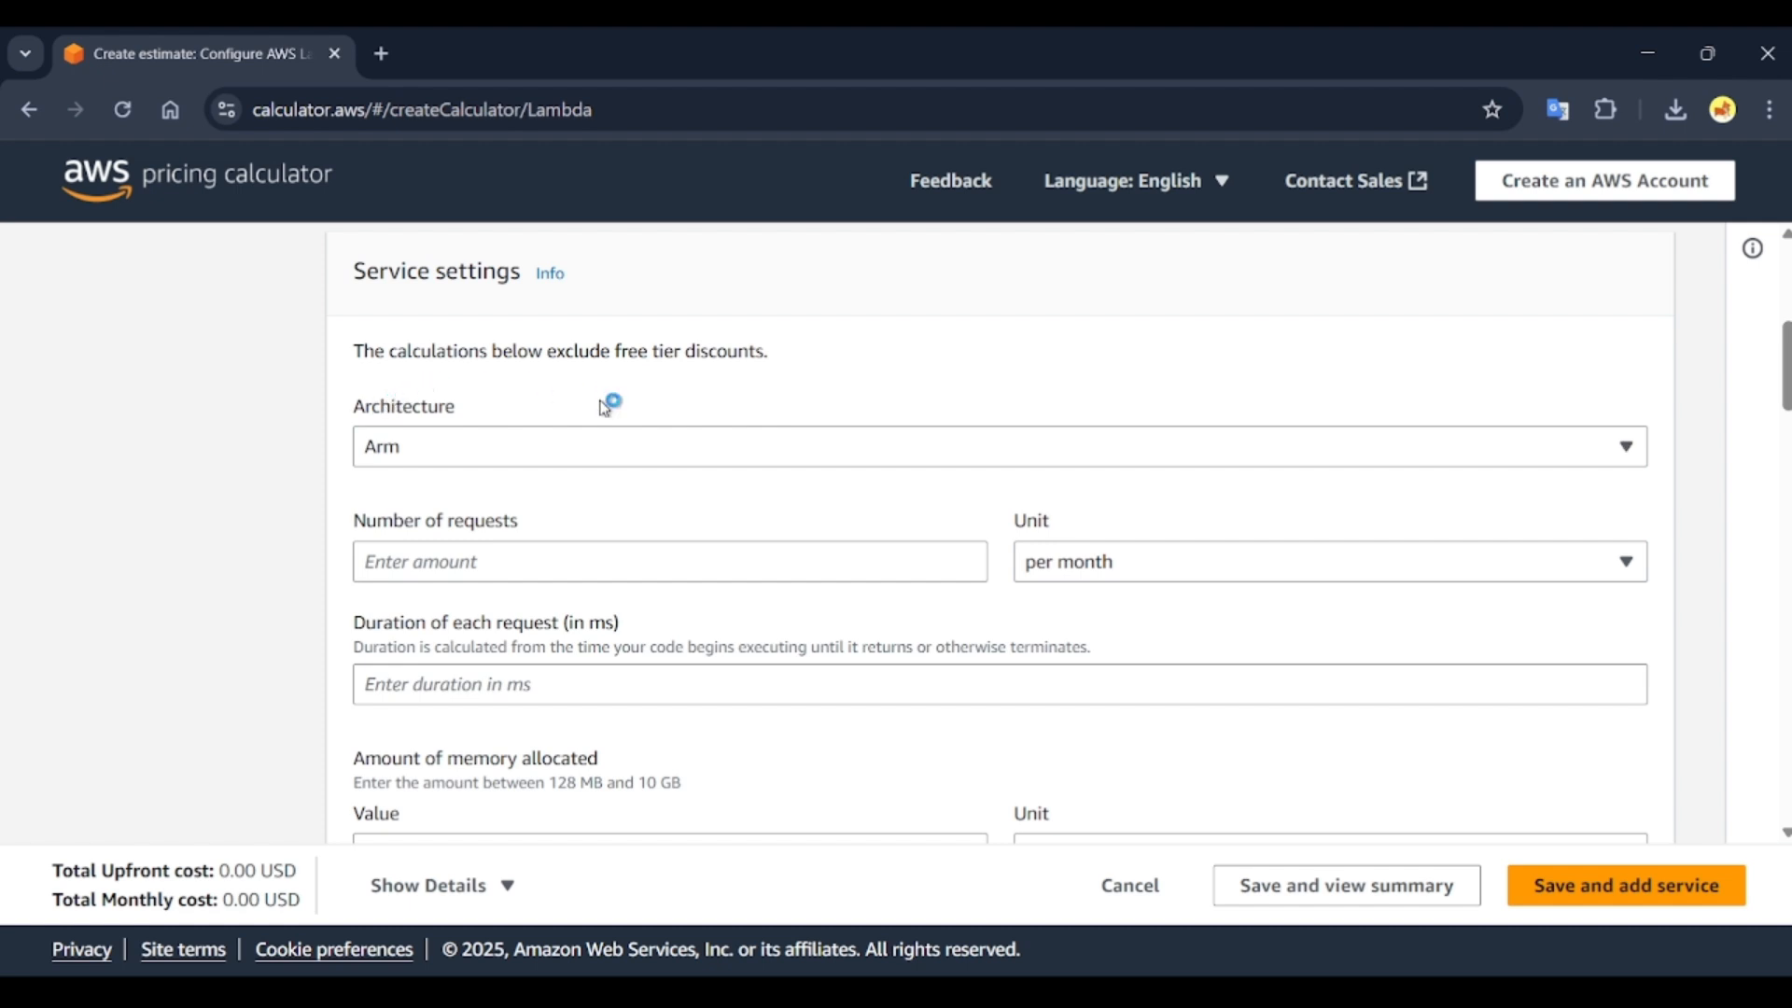
{"action": "left_click", "coordinate": [599, 455]}
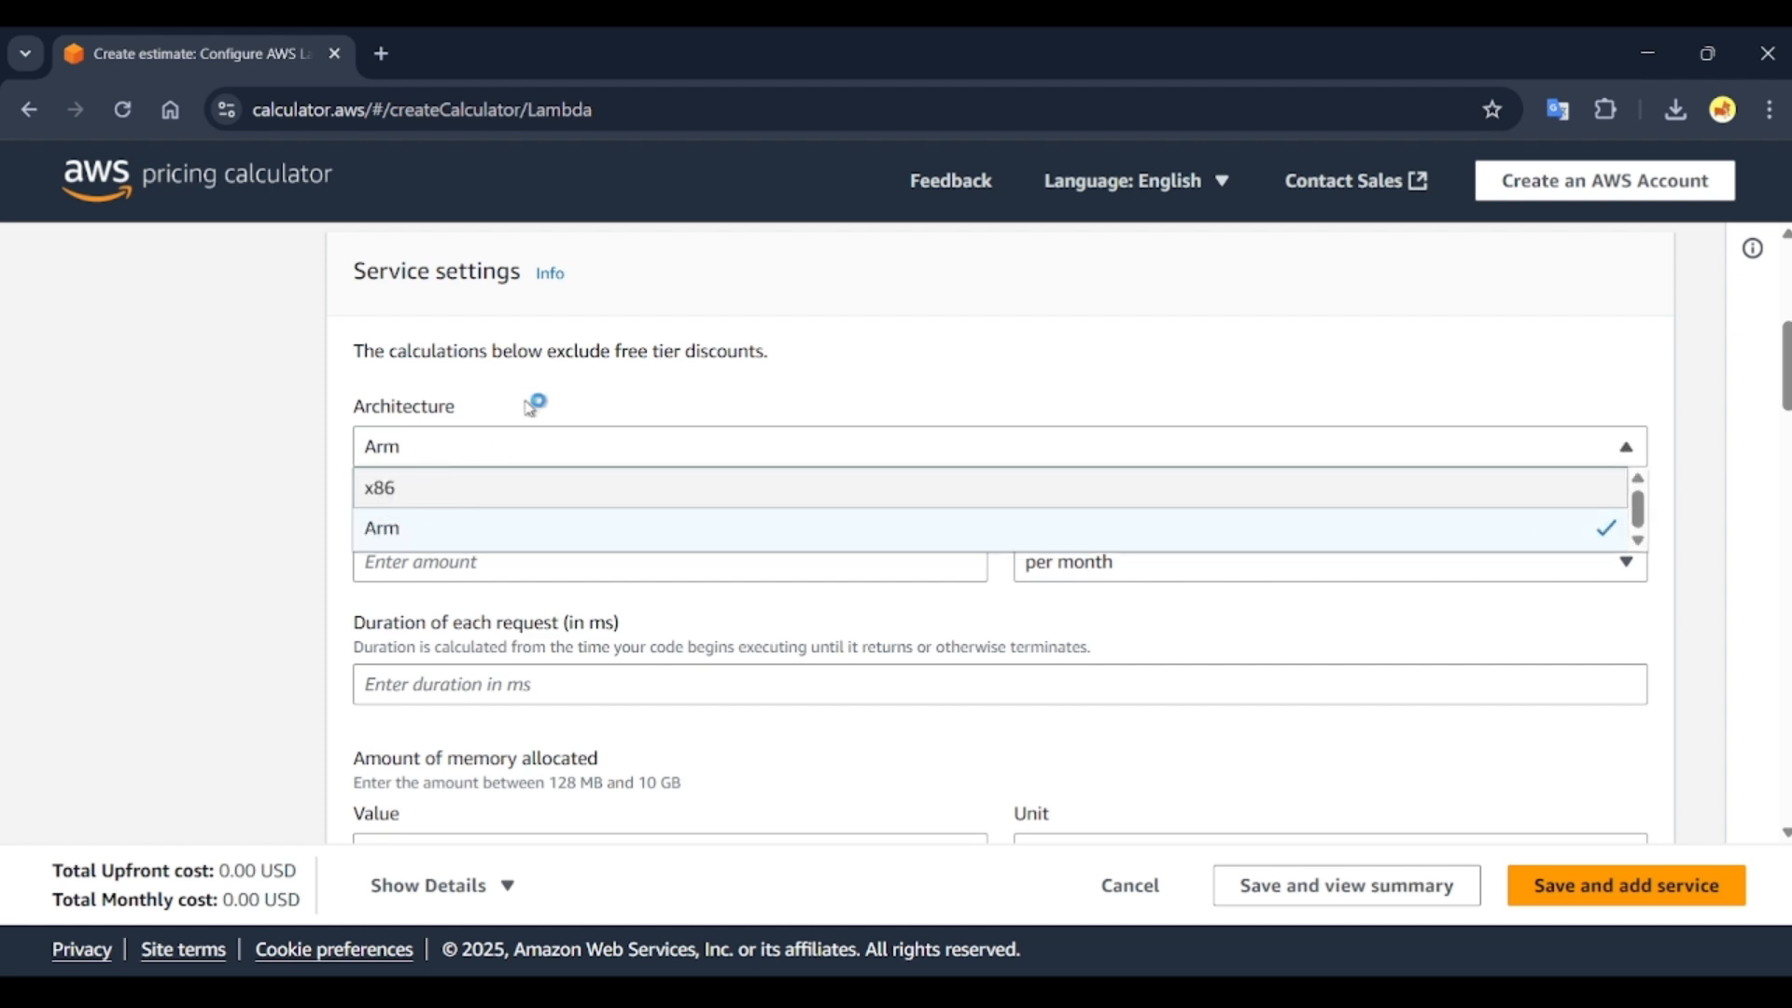
{"action": "left_click", "coordinate": [991, 340]}
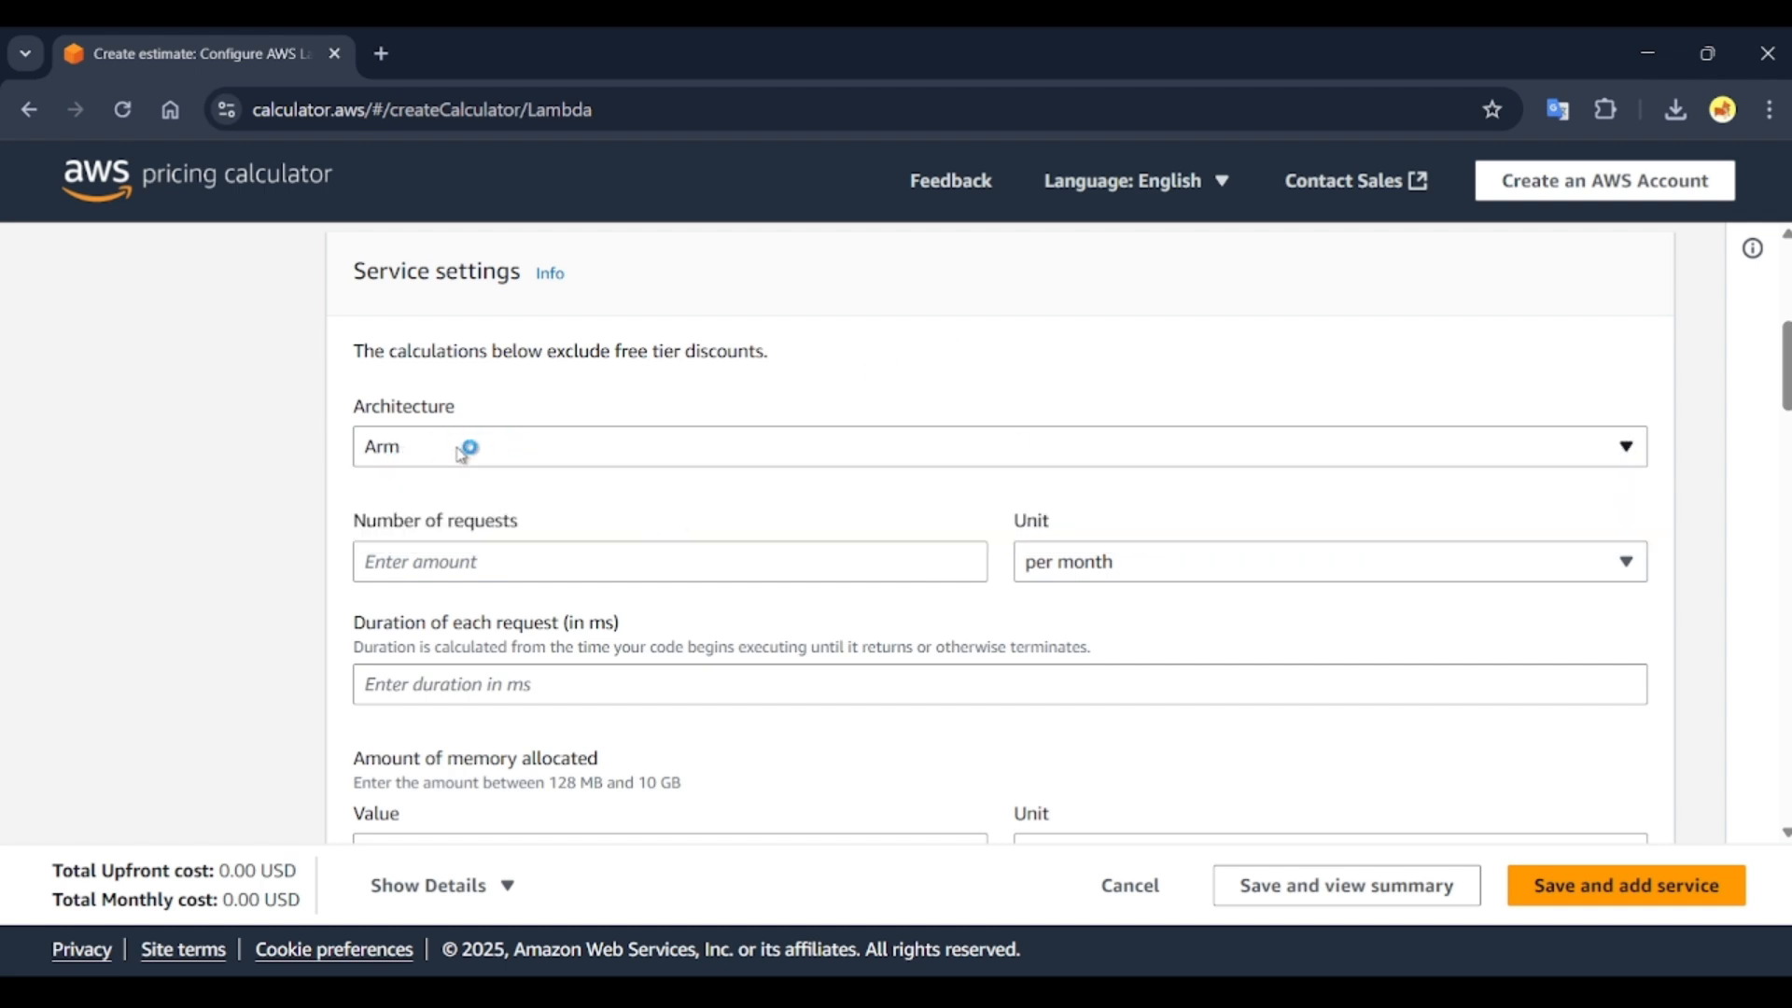
{"action": "left_click", "coordinate": [388, 446]}
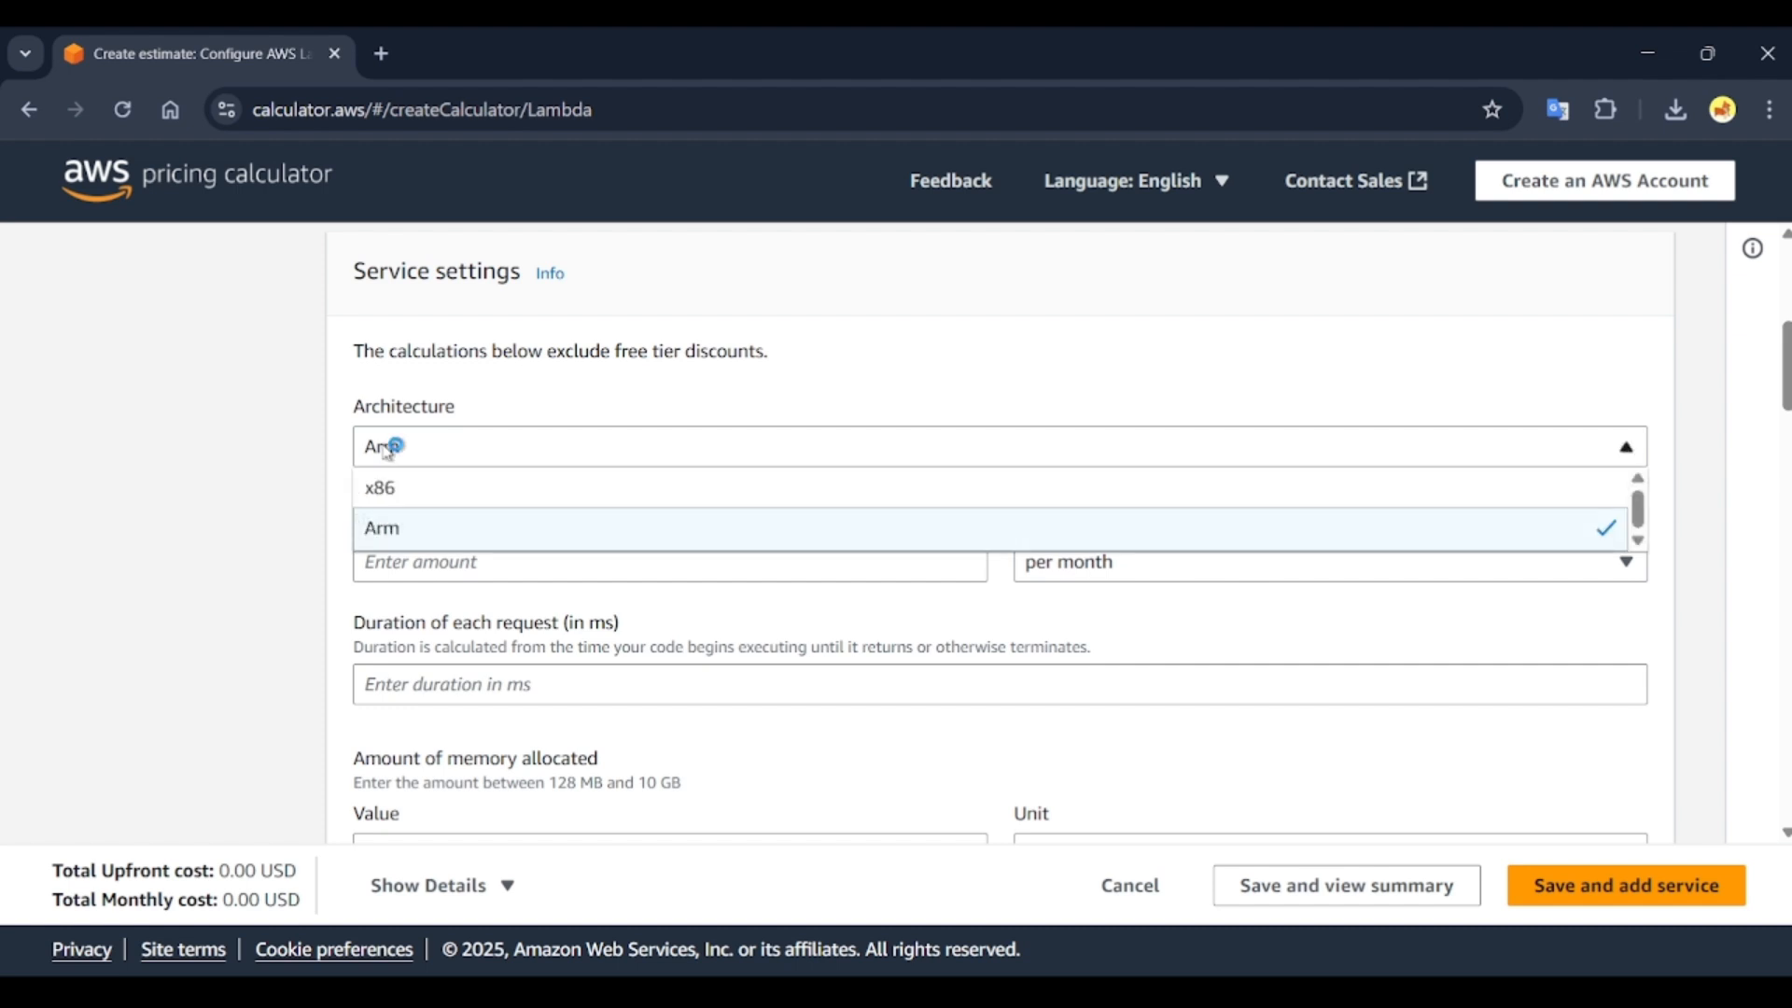
{"action": "left_click", "coordinate": [401, 489]}
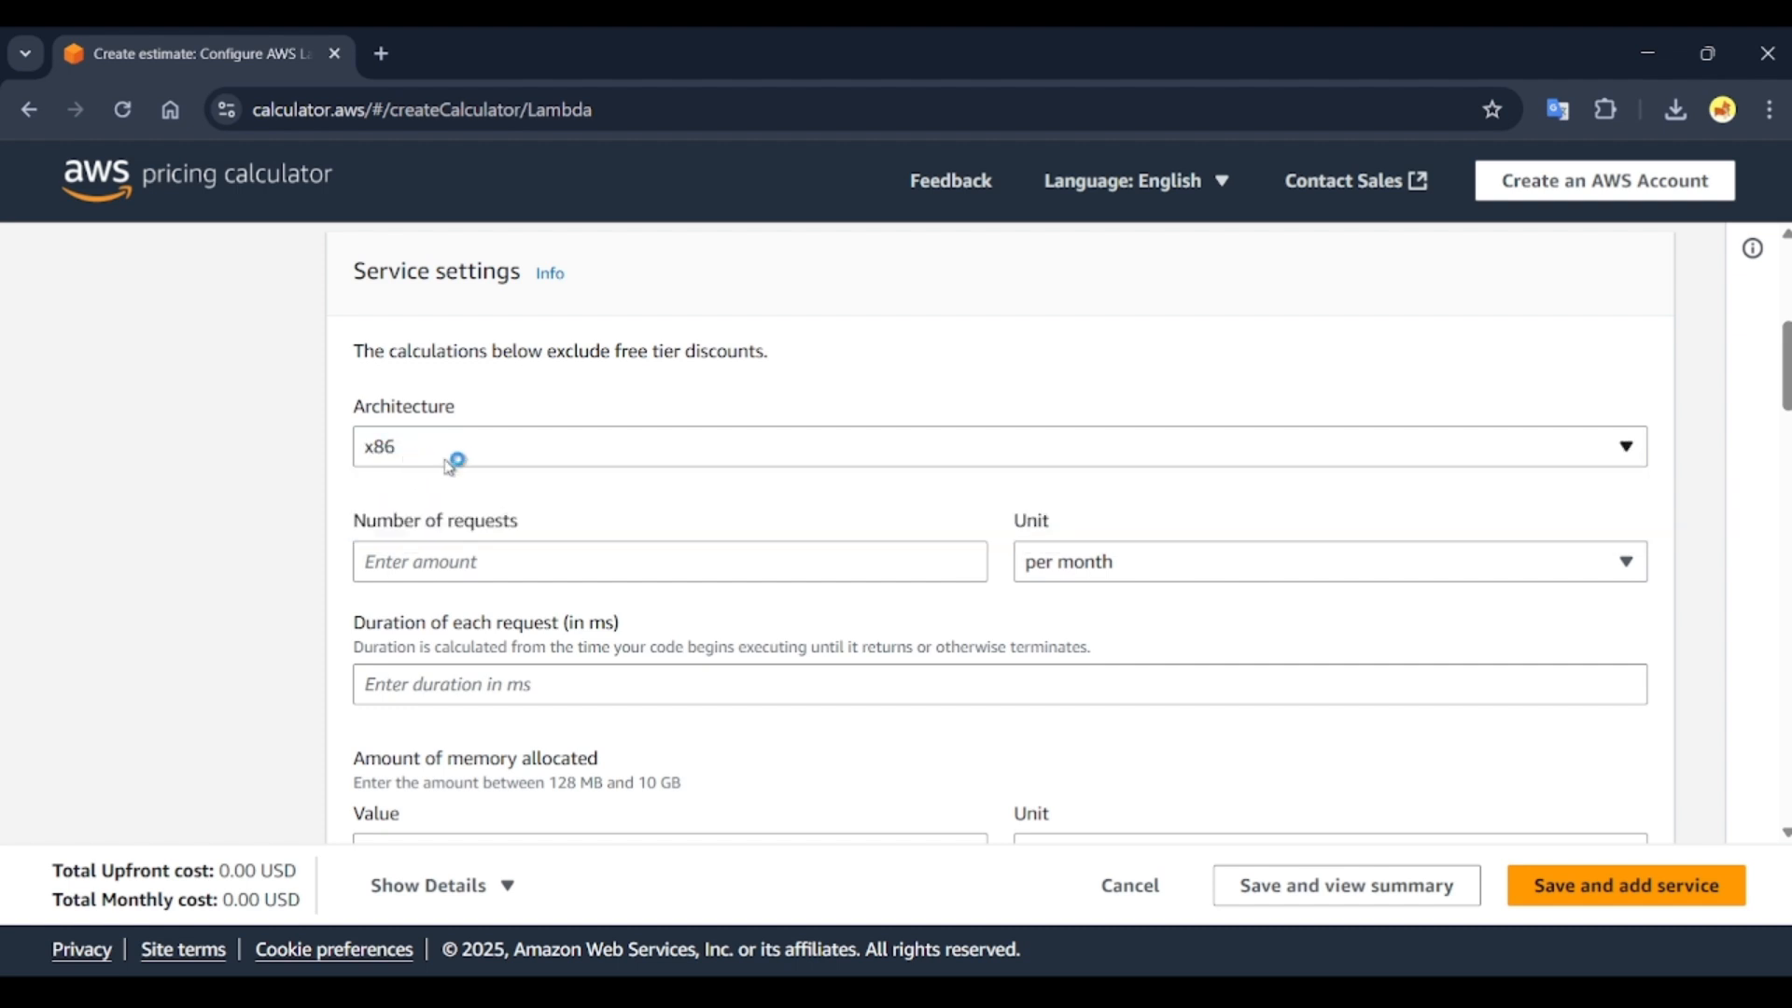
- Set the number of Lambda requests to 10 with the unit million per month
{"action": "left_click", "coordinate": [430, 562]}
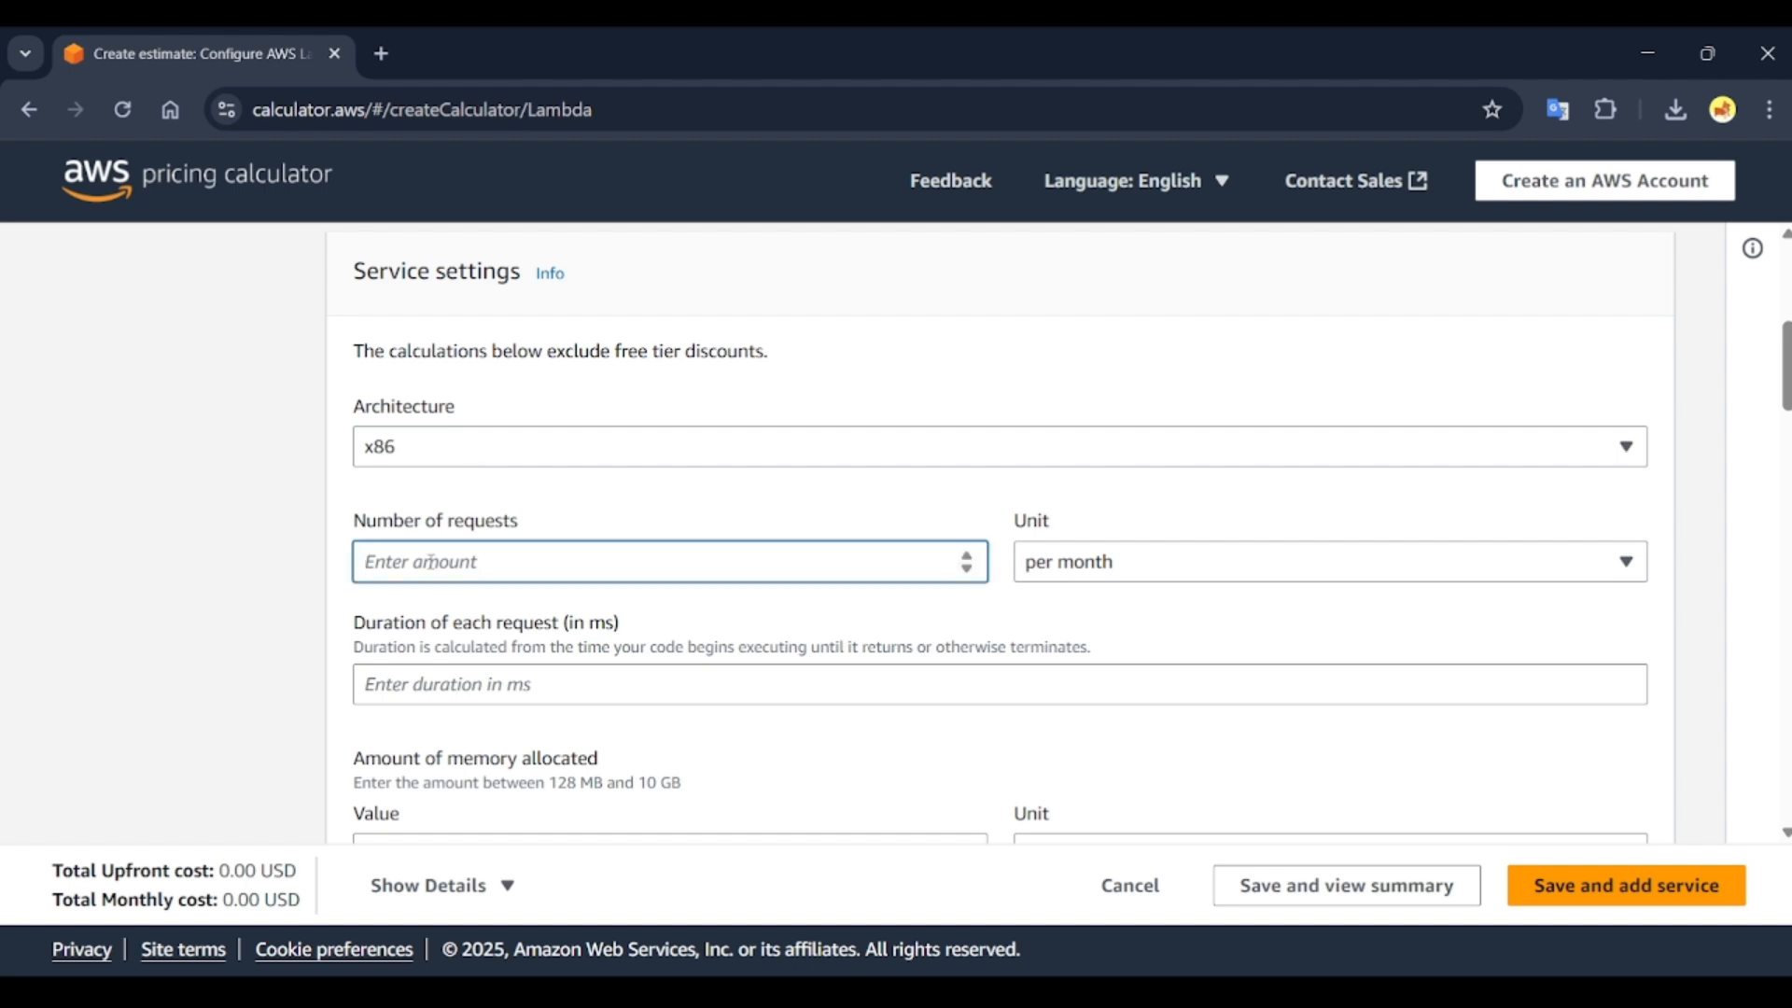
{"action": "left_click", "coordinate": [1131, 562]}
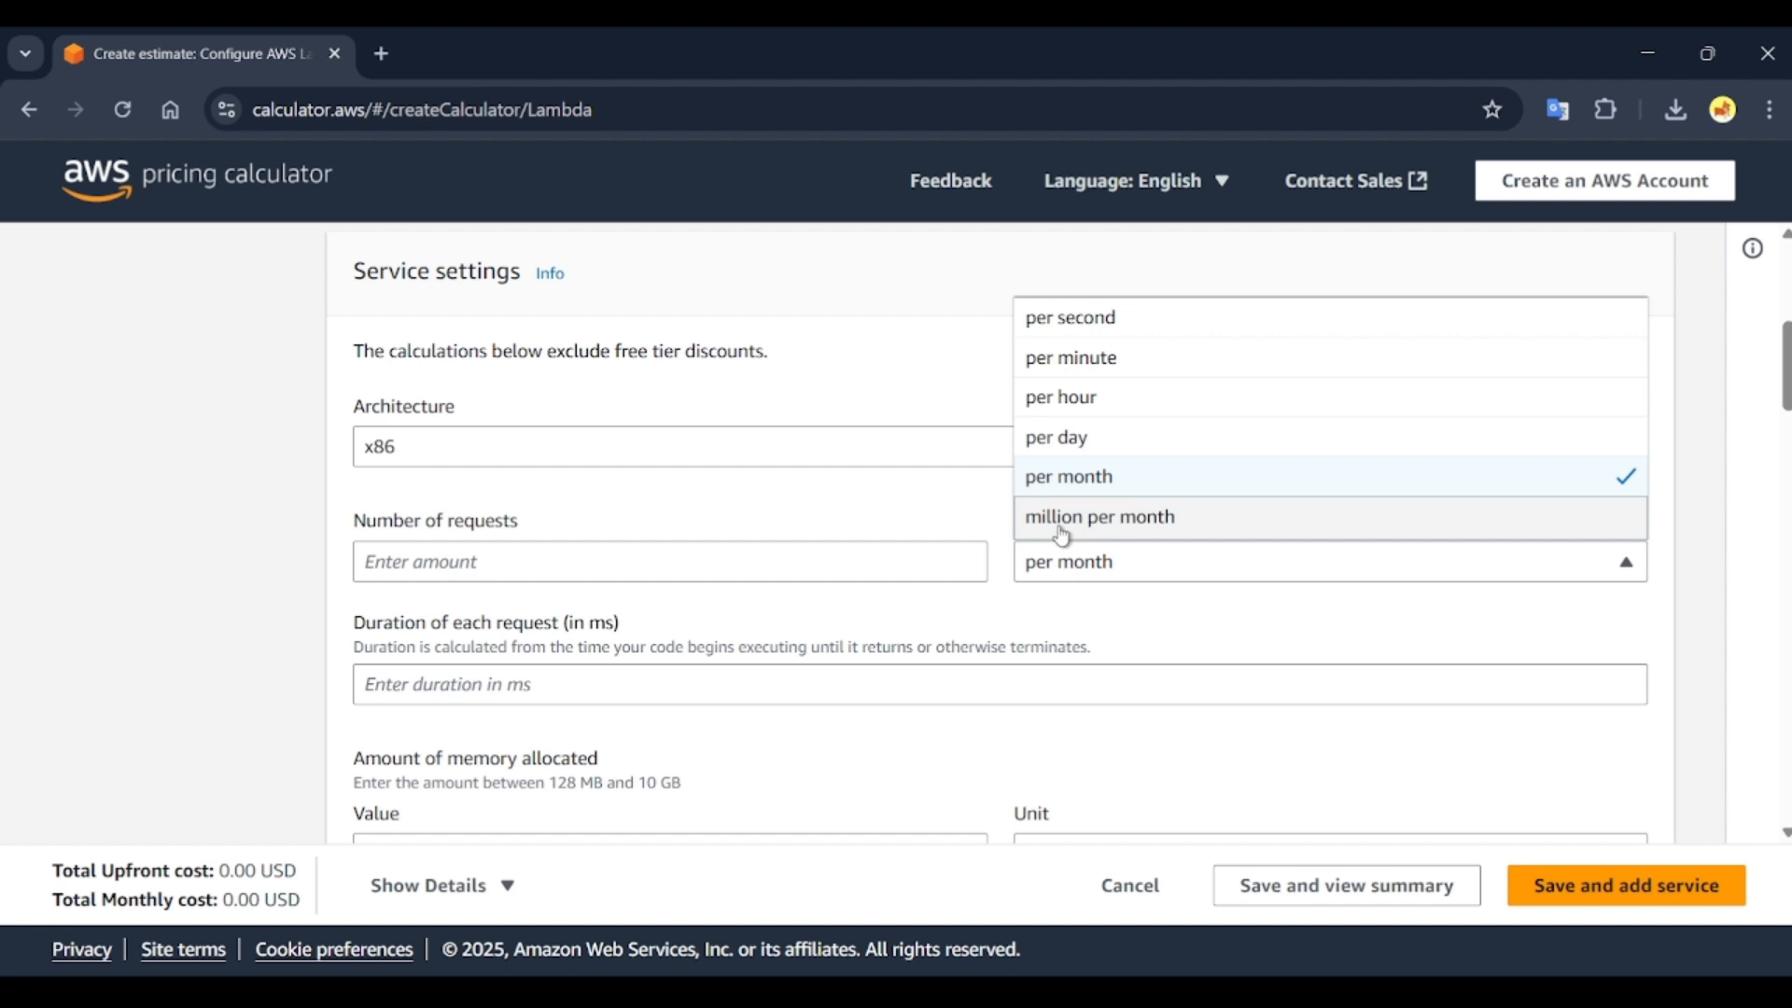
{"action": "left_click", "coordinate": [1061, 518]}
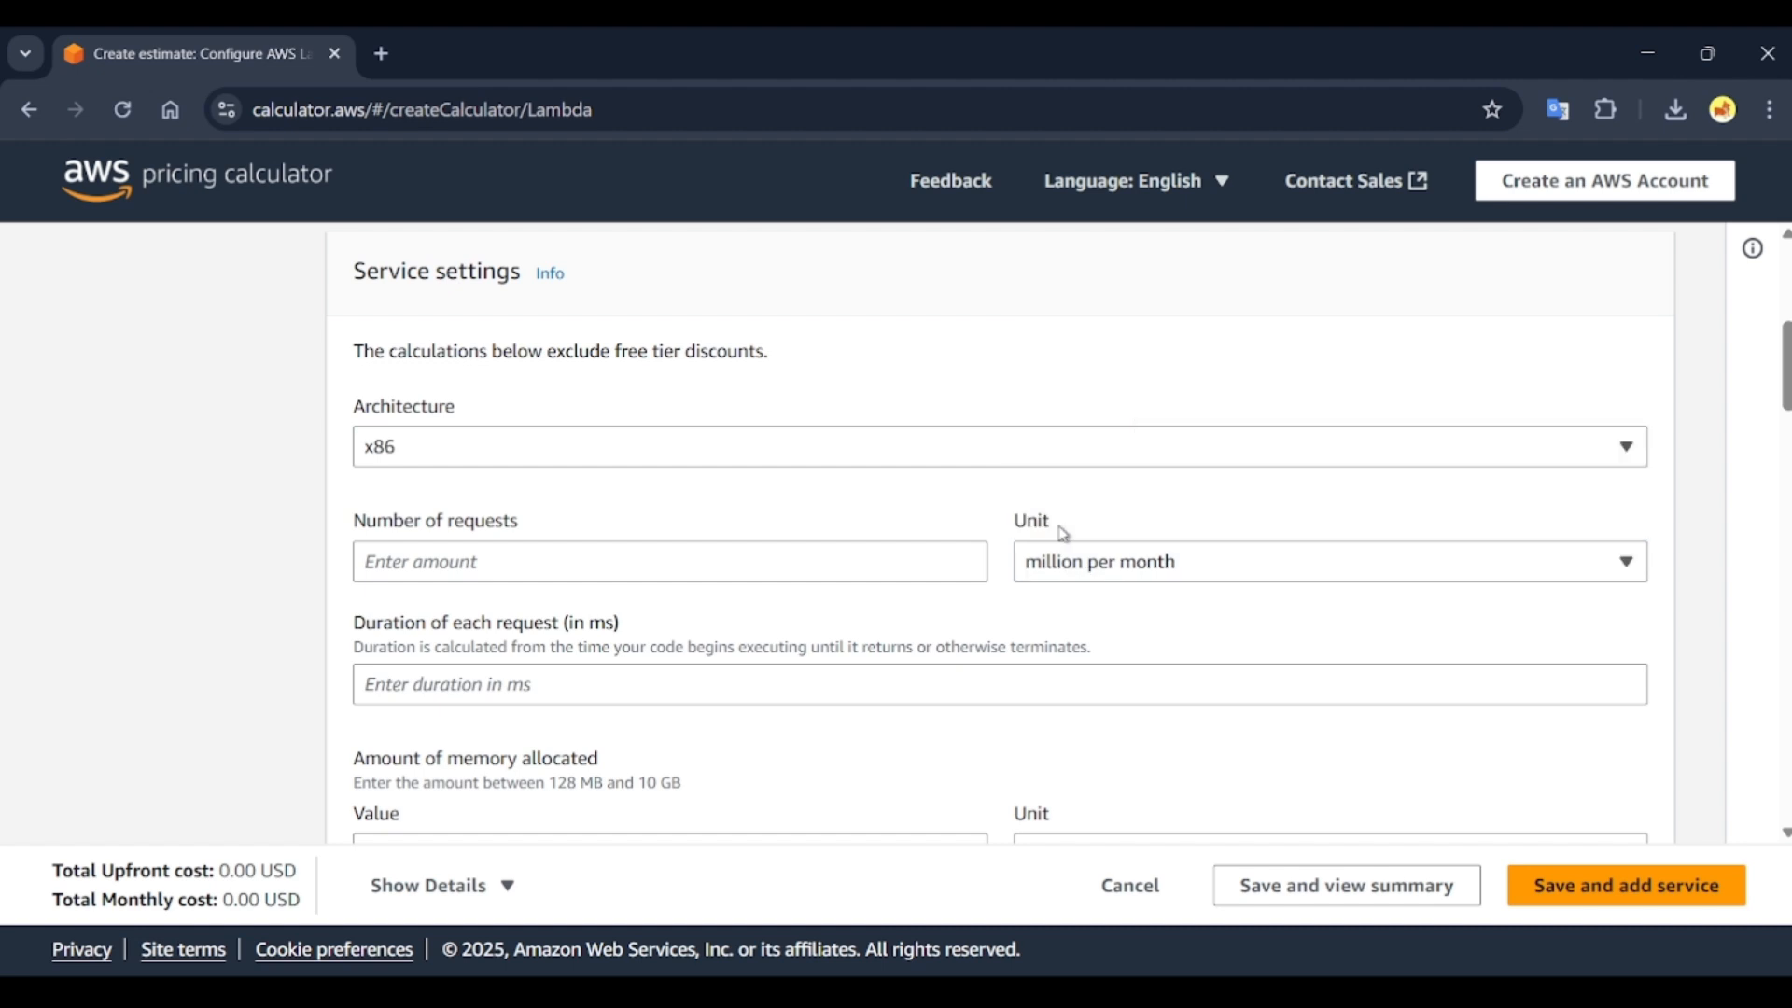
{"action": "left_click", "coordinate": [854, 564]}
{"action": "type", "text": "10"}
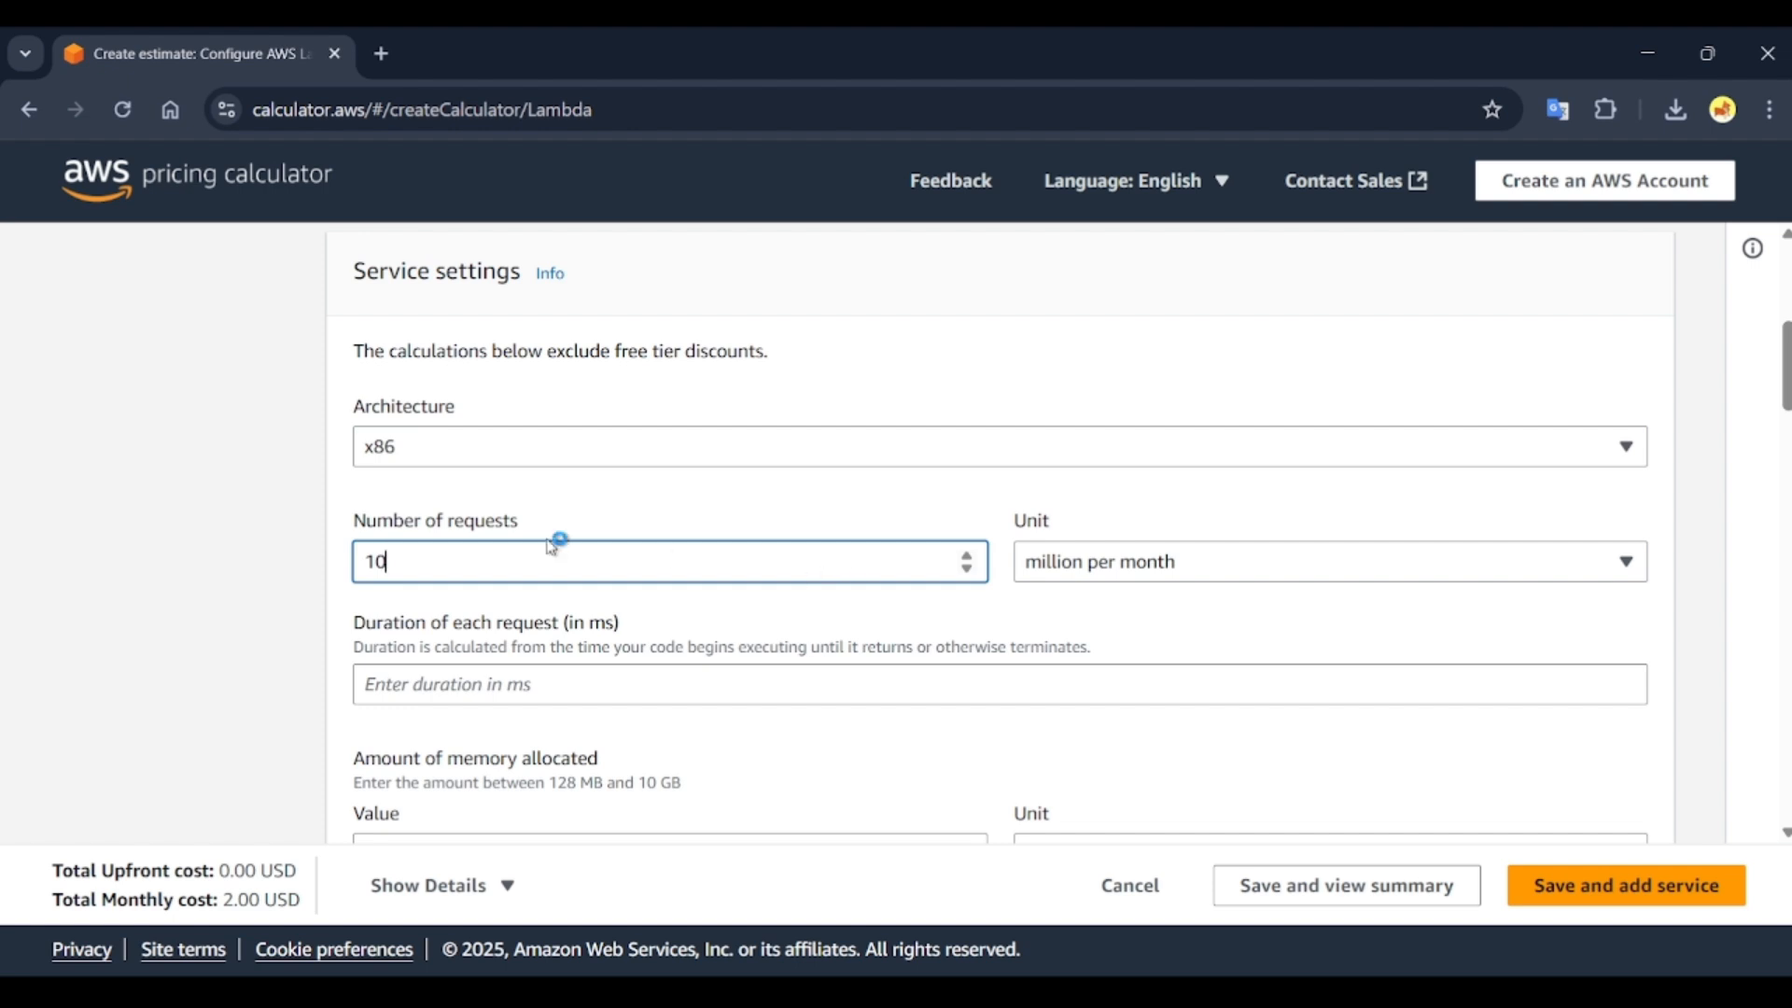
{"action": "left_click", "coordinate": [1266, 569]}
{"action": "left_click", "coordinate": [694, 614]}
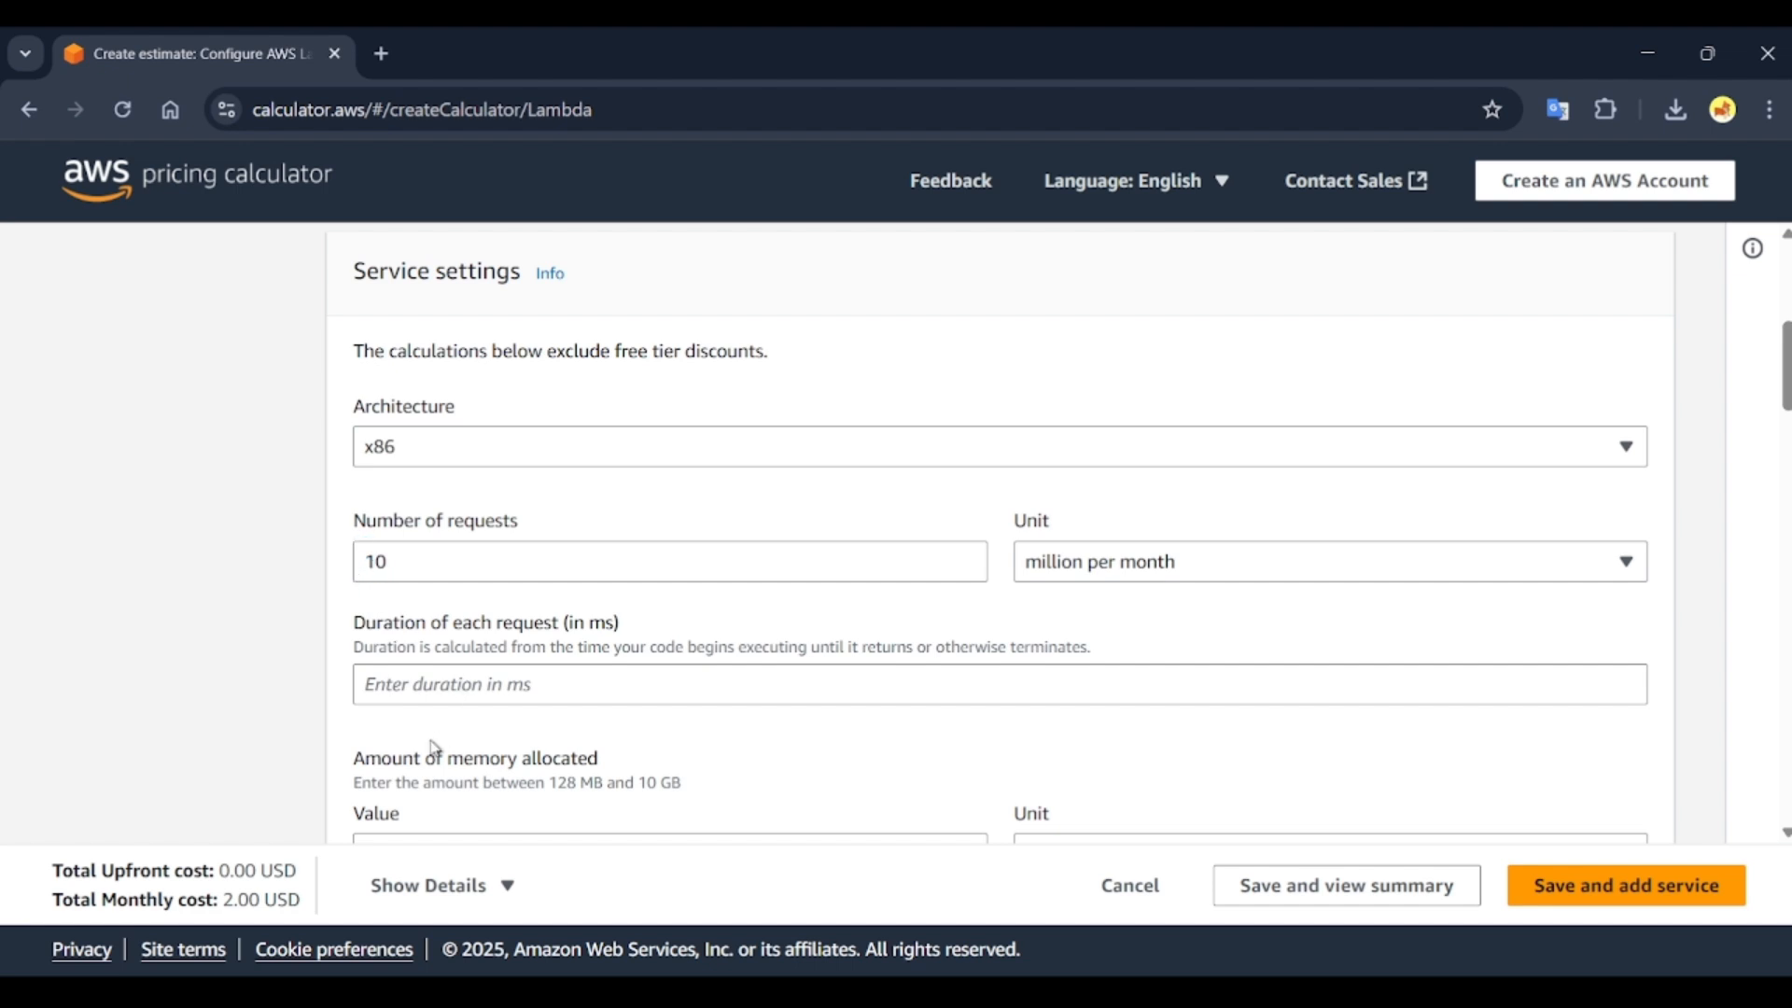
- Examine the total upfront and total monthly cost of the Lambda configuration
{"action": "left_click_drag", "start_coordinate": [297, 899], "coordinate": [264, 900]}
{"action": "left_click", "coordinate": [225, 899]}
{"action": "left_click_drag", "start_coordinate": [224, 899], "coordinate": [299, 899]}
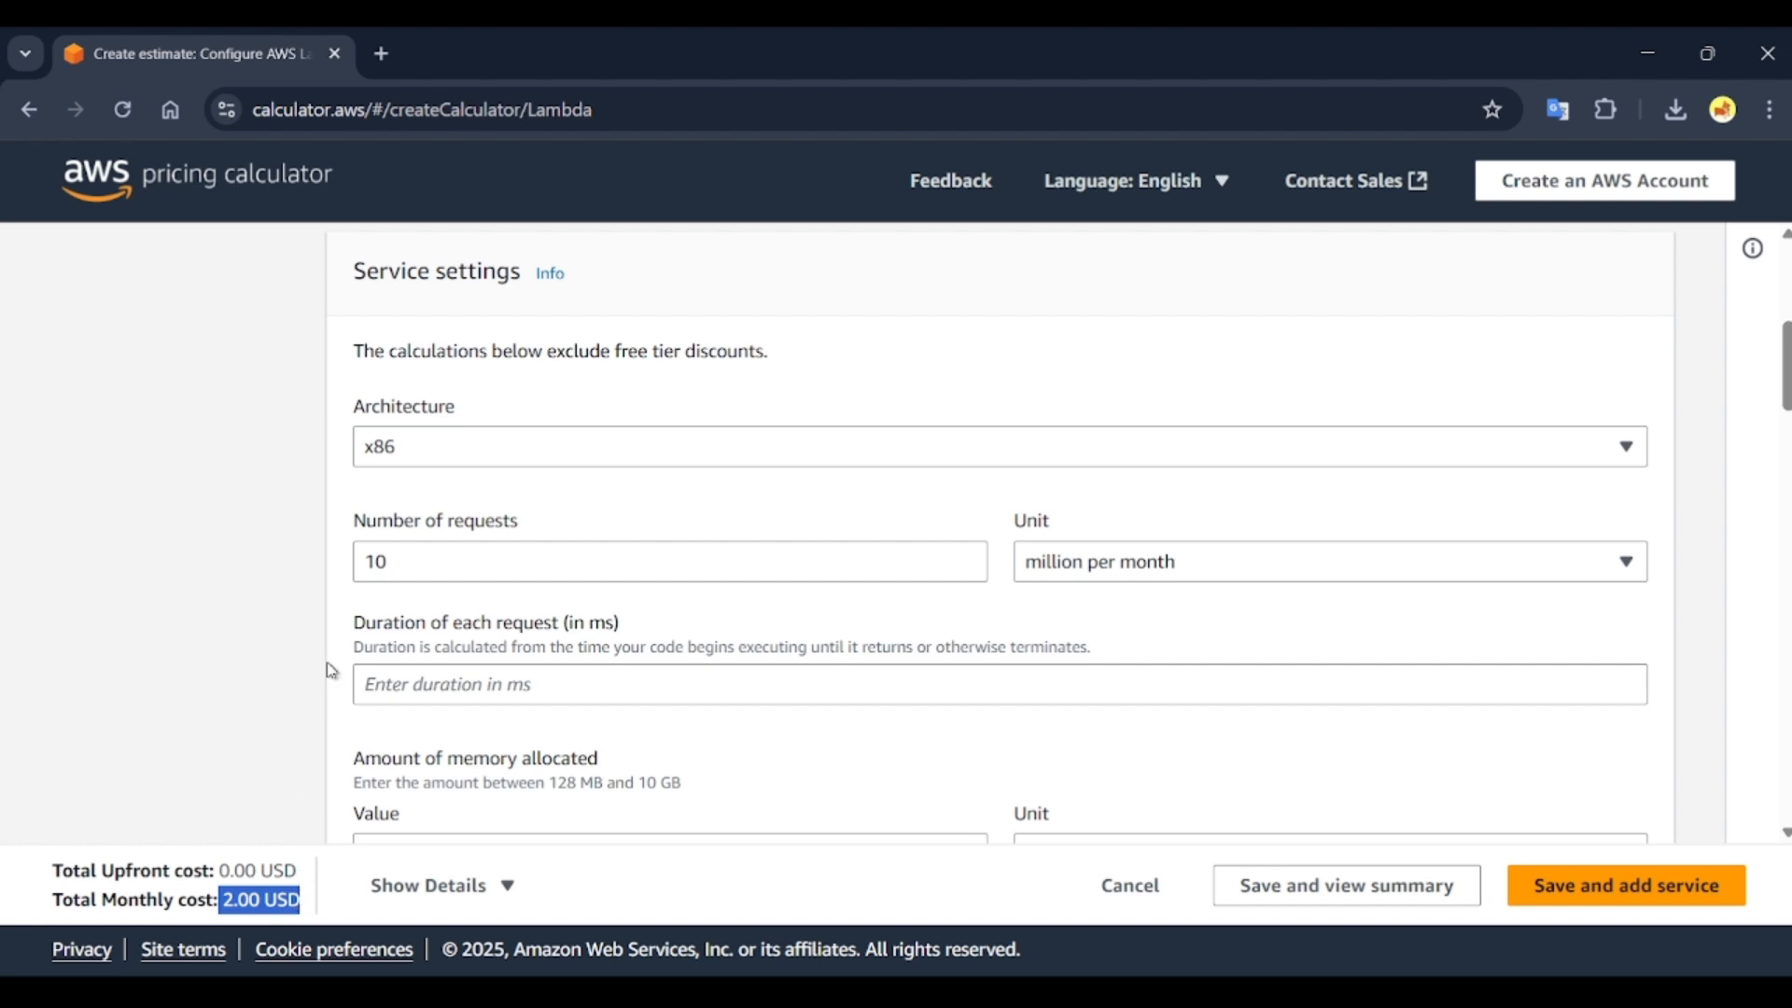
{"action": "scroll", "coordinate": [463, 600], "scroll_direction": "down", "scroll_amount": 3}
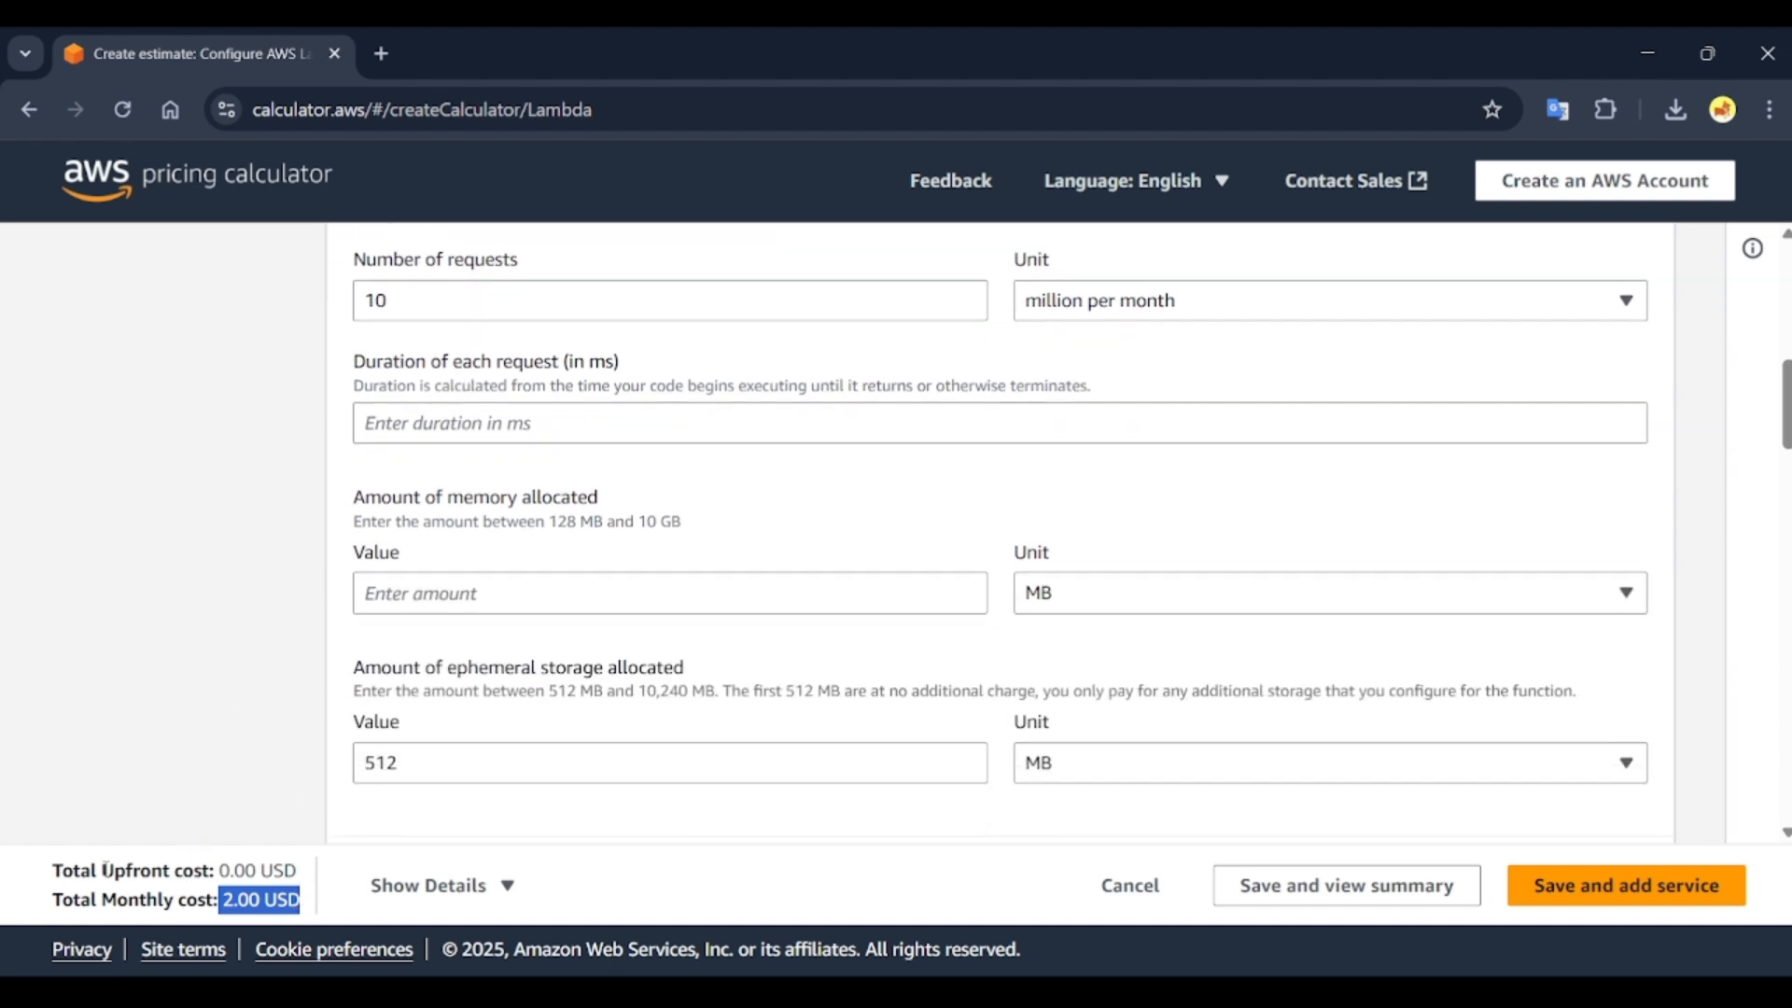
{"action": "left_click_drag", "start_coordinate": [61, 869], "coordinate": [289, 871]}
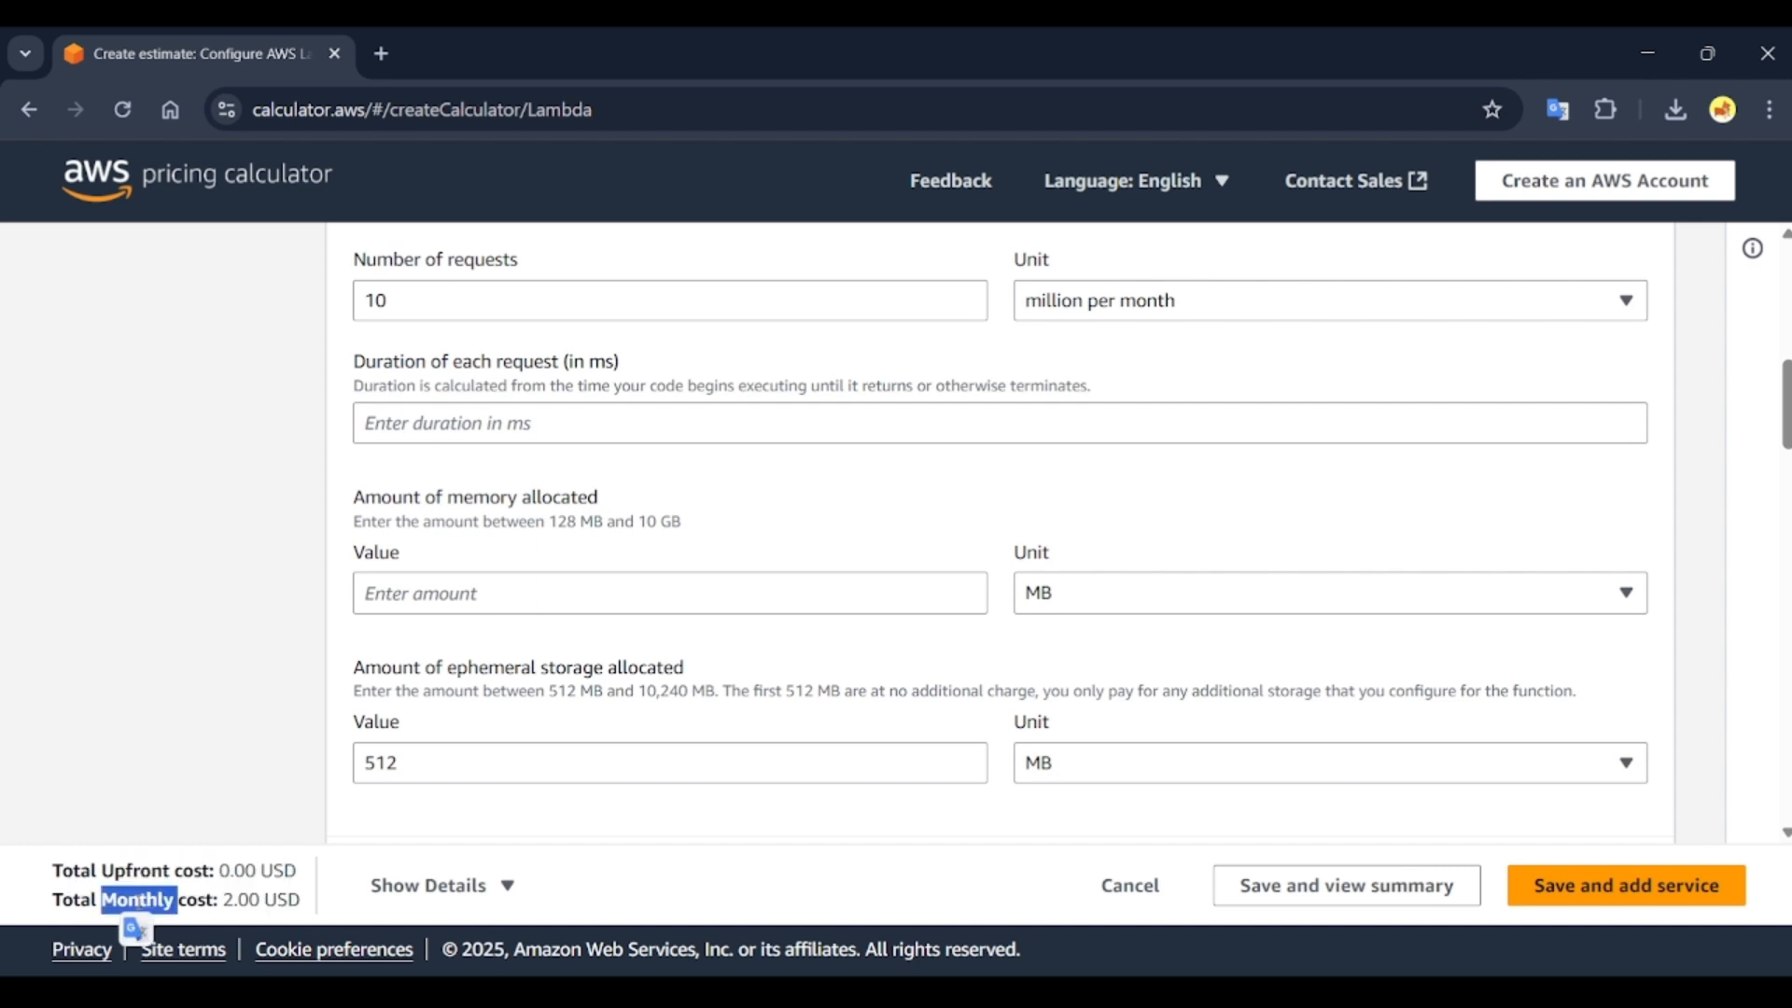
{"action": "triple_click", "coordinate": [138, 902]}
- Set the duration of each Lambda request to 500 ms
{"action": "scroll", "coordinate": [944, 579], "scroll_direction": "up", "scroll_amount": 1}
{"action": "scroll", "coordinate": [944, 579], "scroll_direction": "up", "scroll_amount": 1}
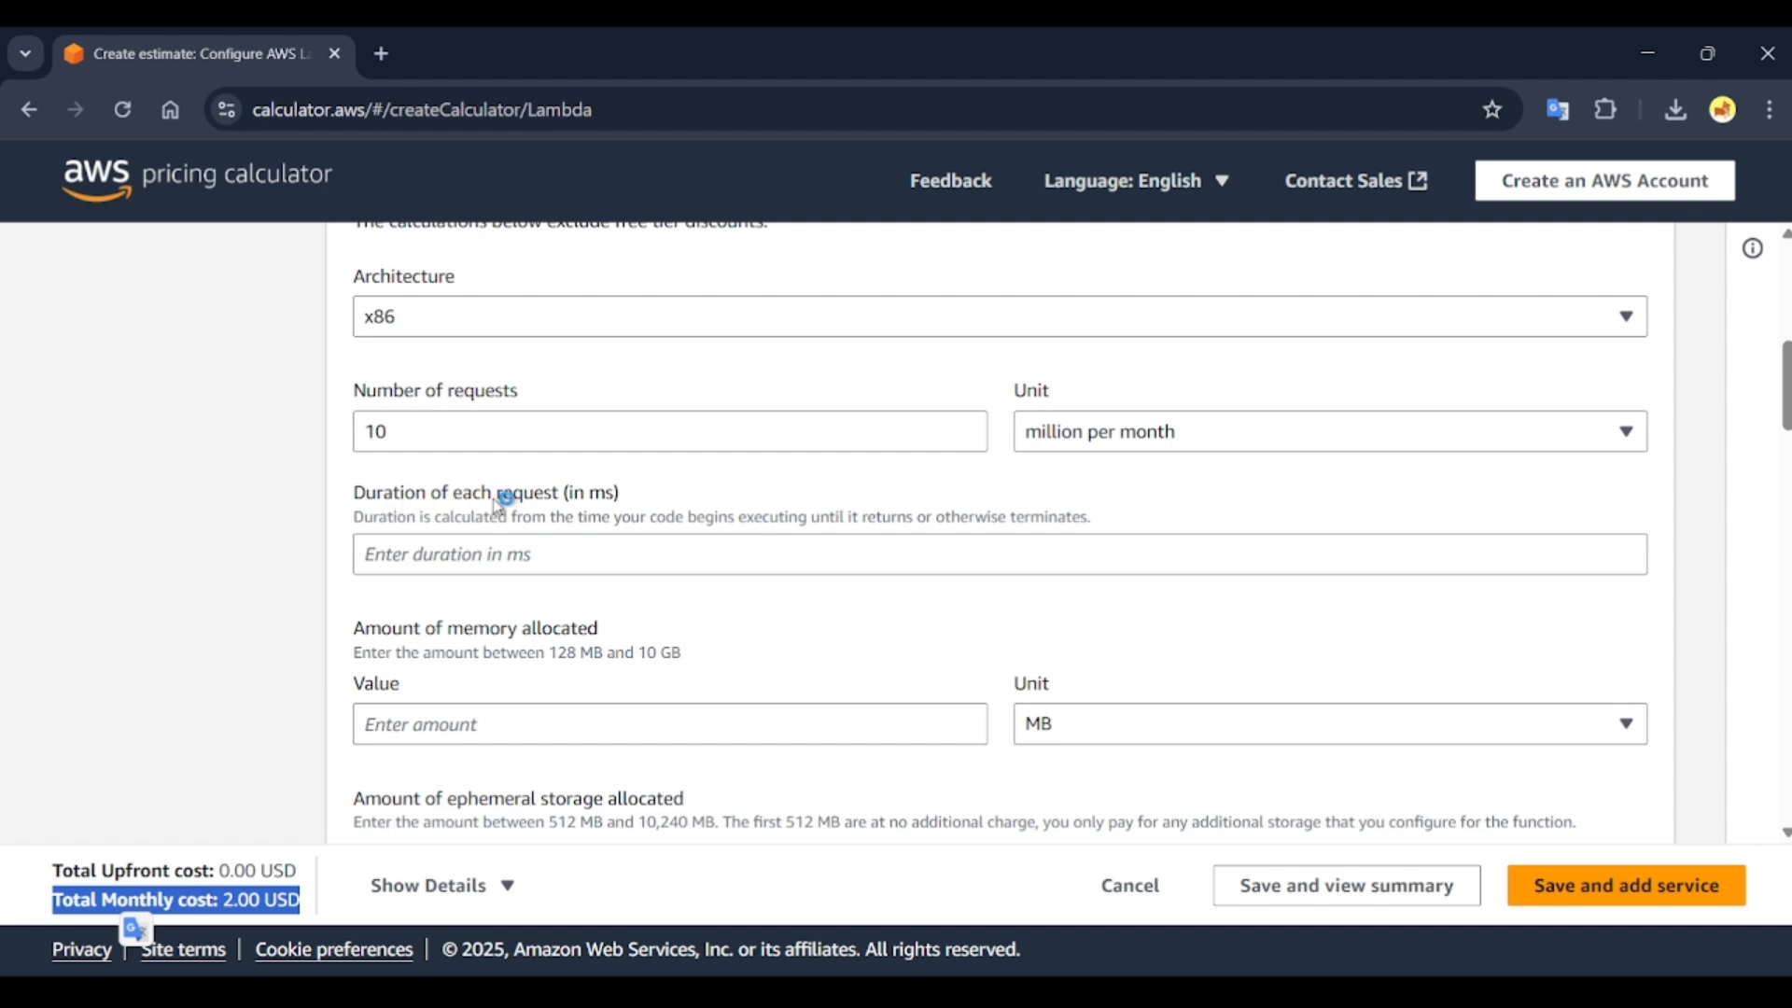
{"action": "left_click", "coordinate": [587, 555]}
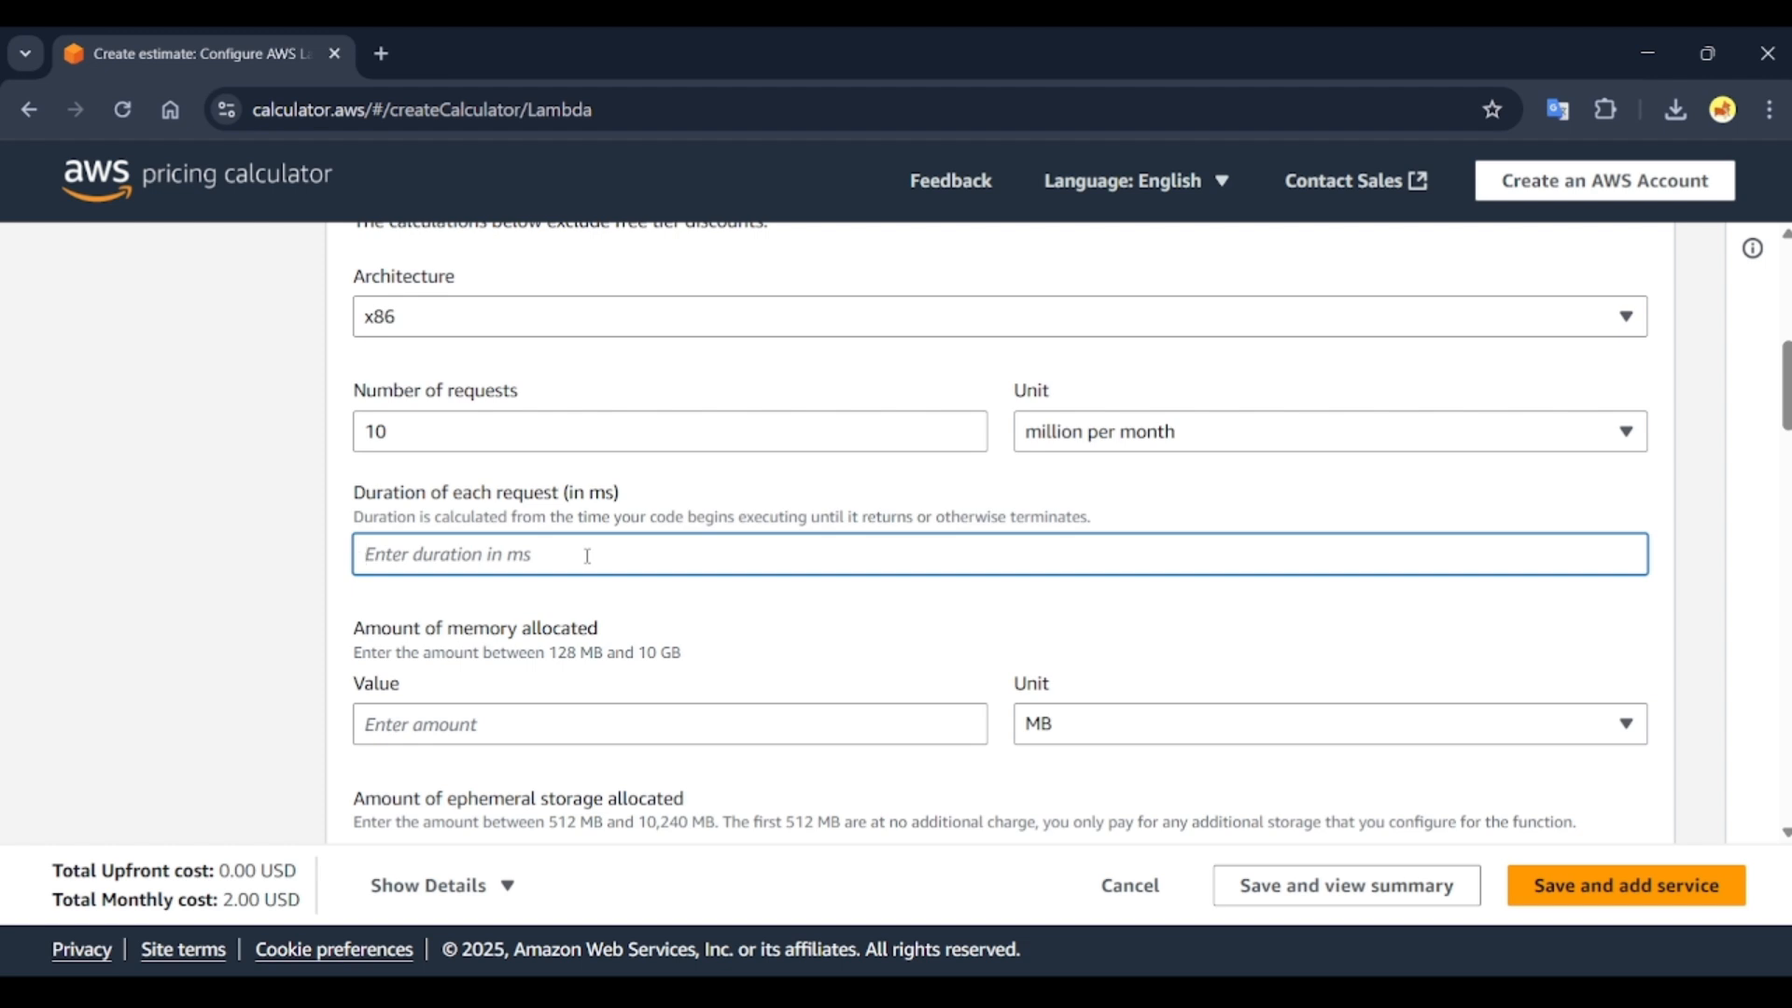
{"action": "type", "text": "500"}
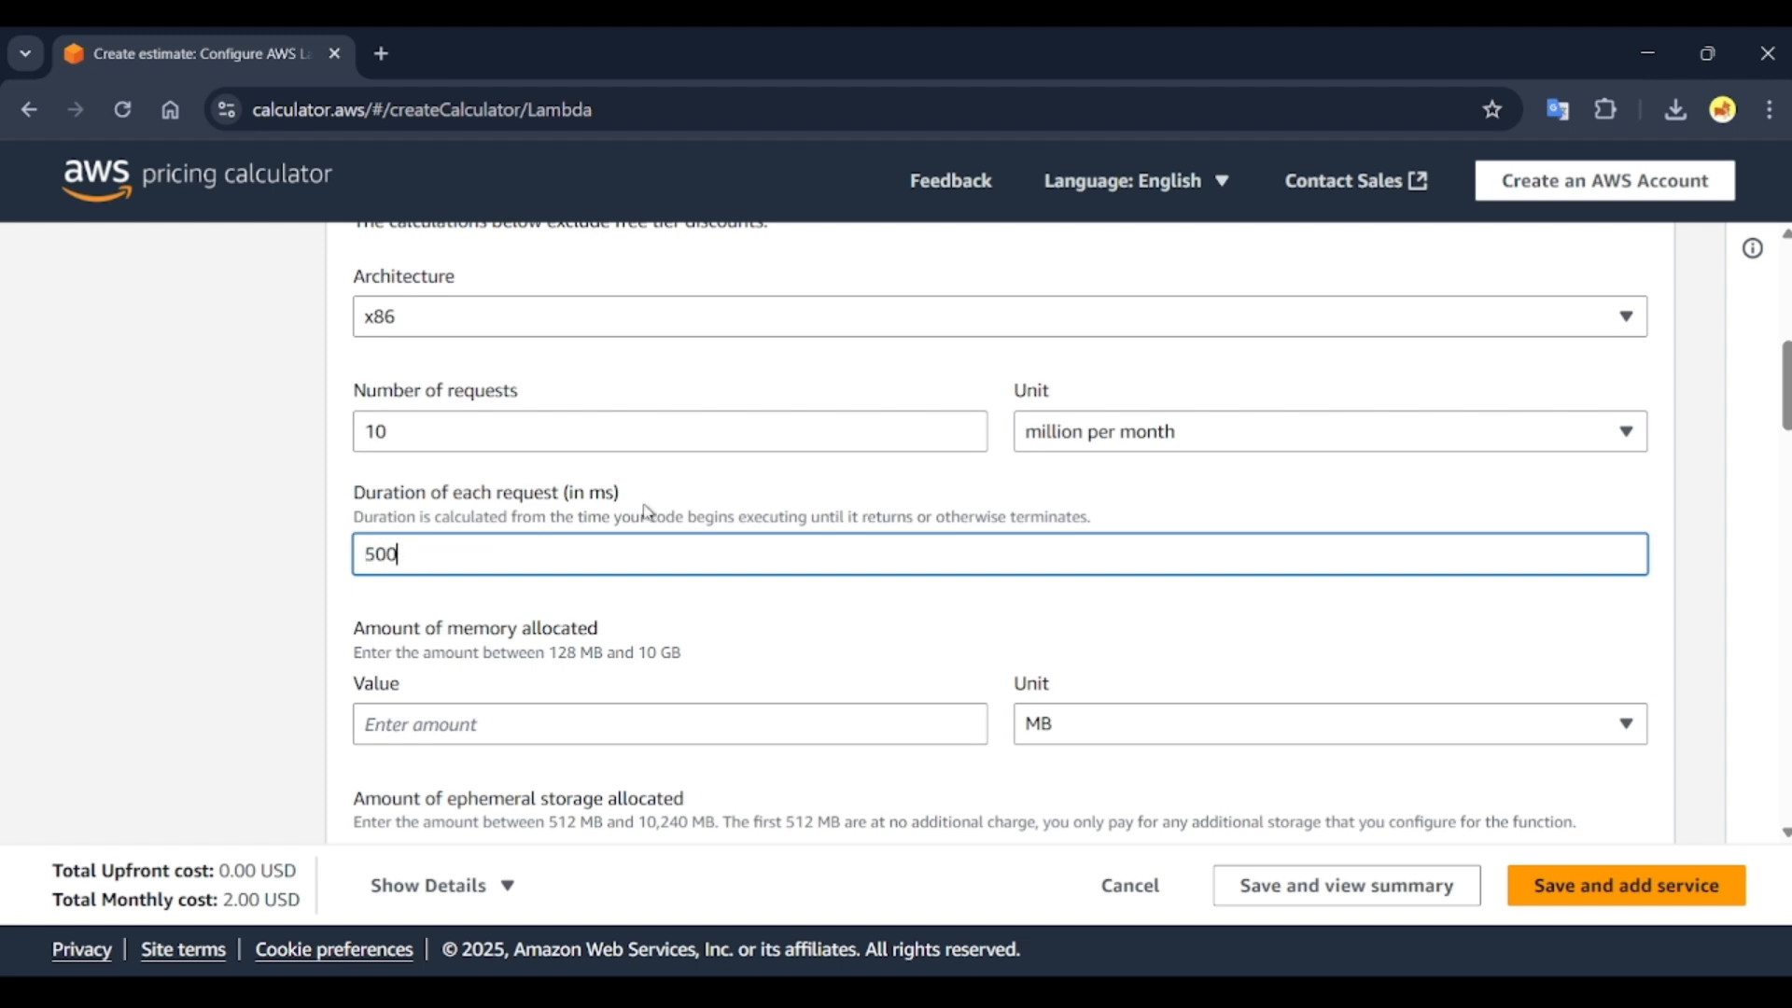
{"action": "left_click", "coordinate": [609, 645]}
{"action": "scroll", "coordinate": [662, 584], "scroll_direction": "down", "scroll_amount": 1}
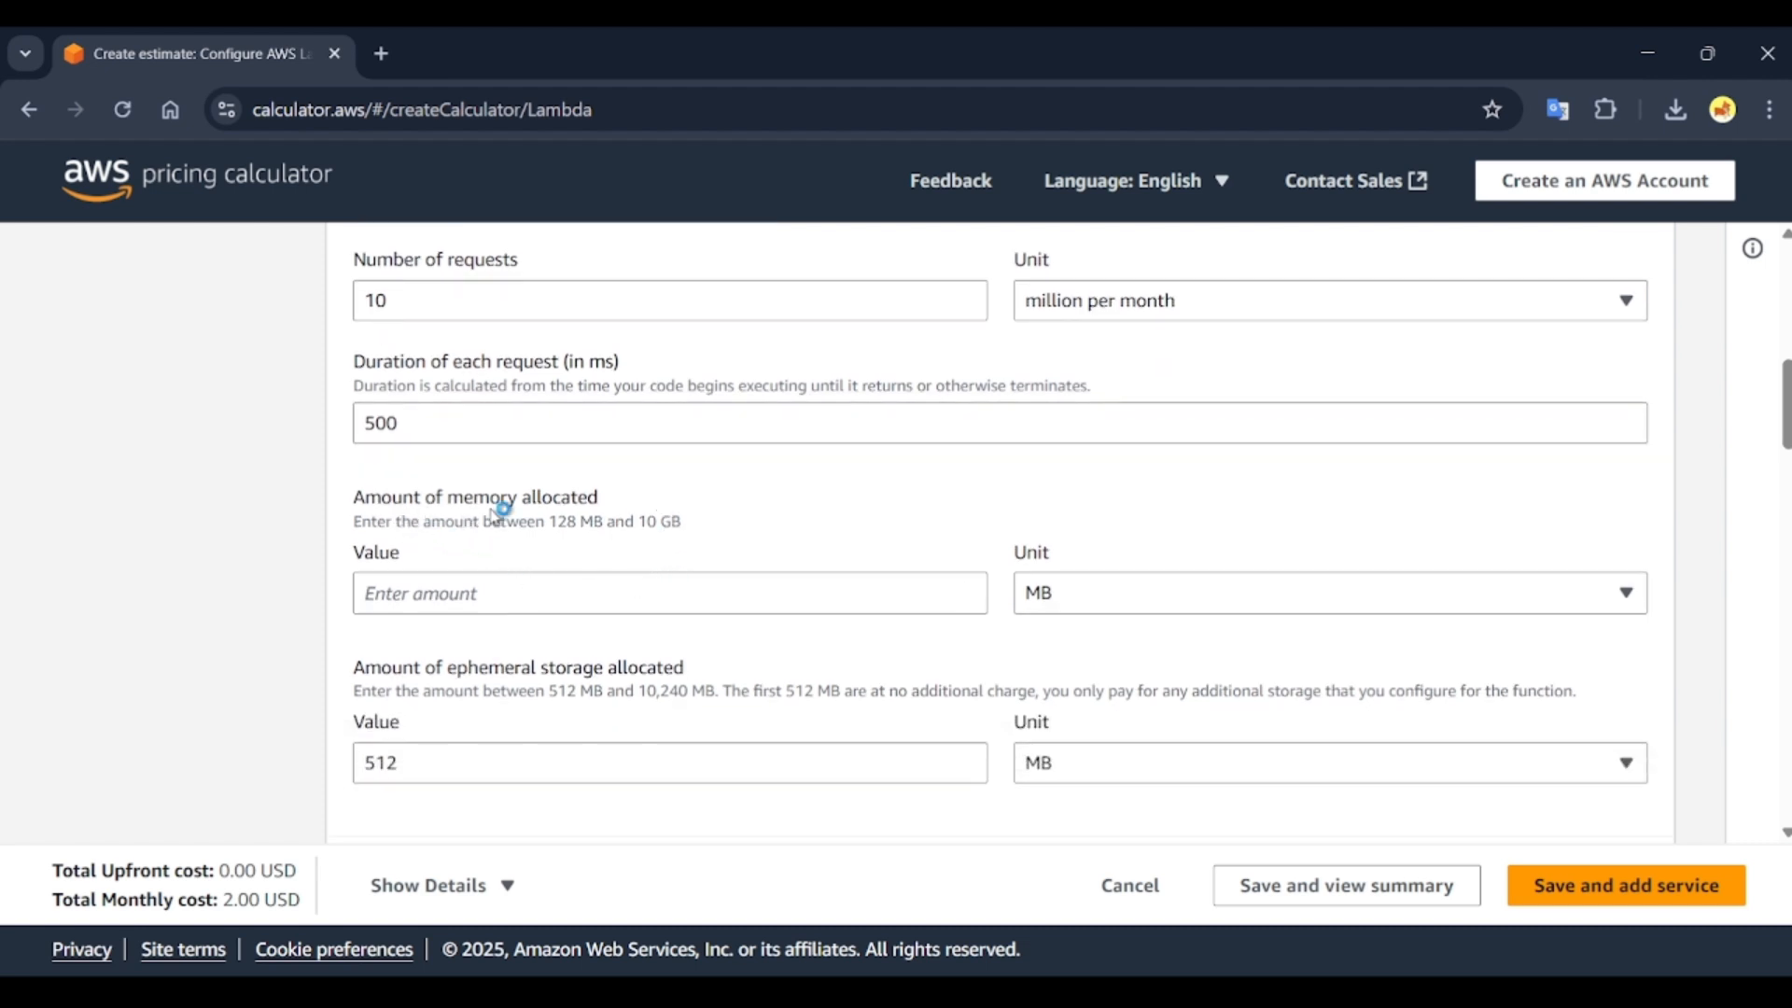
- Set the Lambda function's allocated memory to 128 MB and check the total monthly cost
{"action": "left_click", "coordinate": [587, 598]}
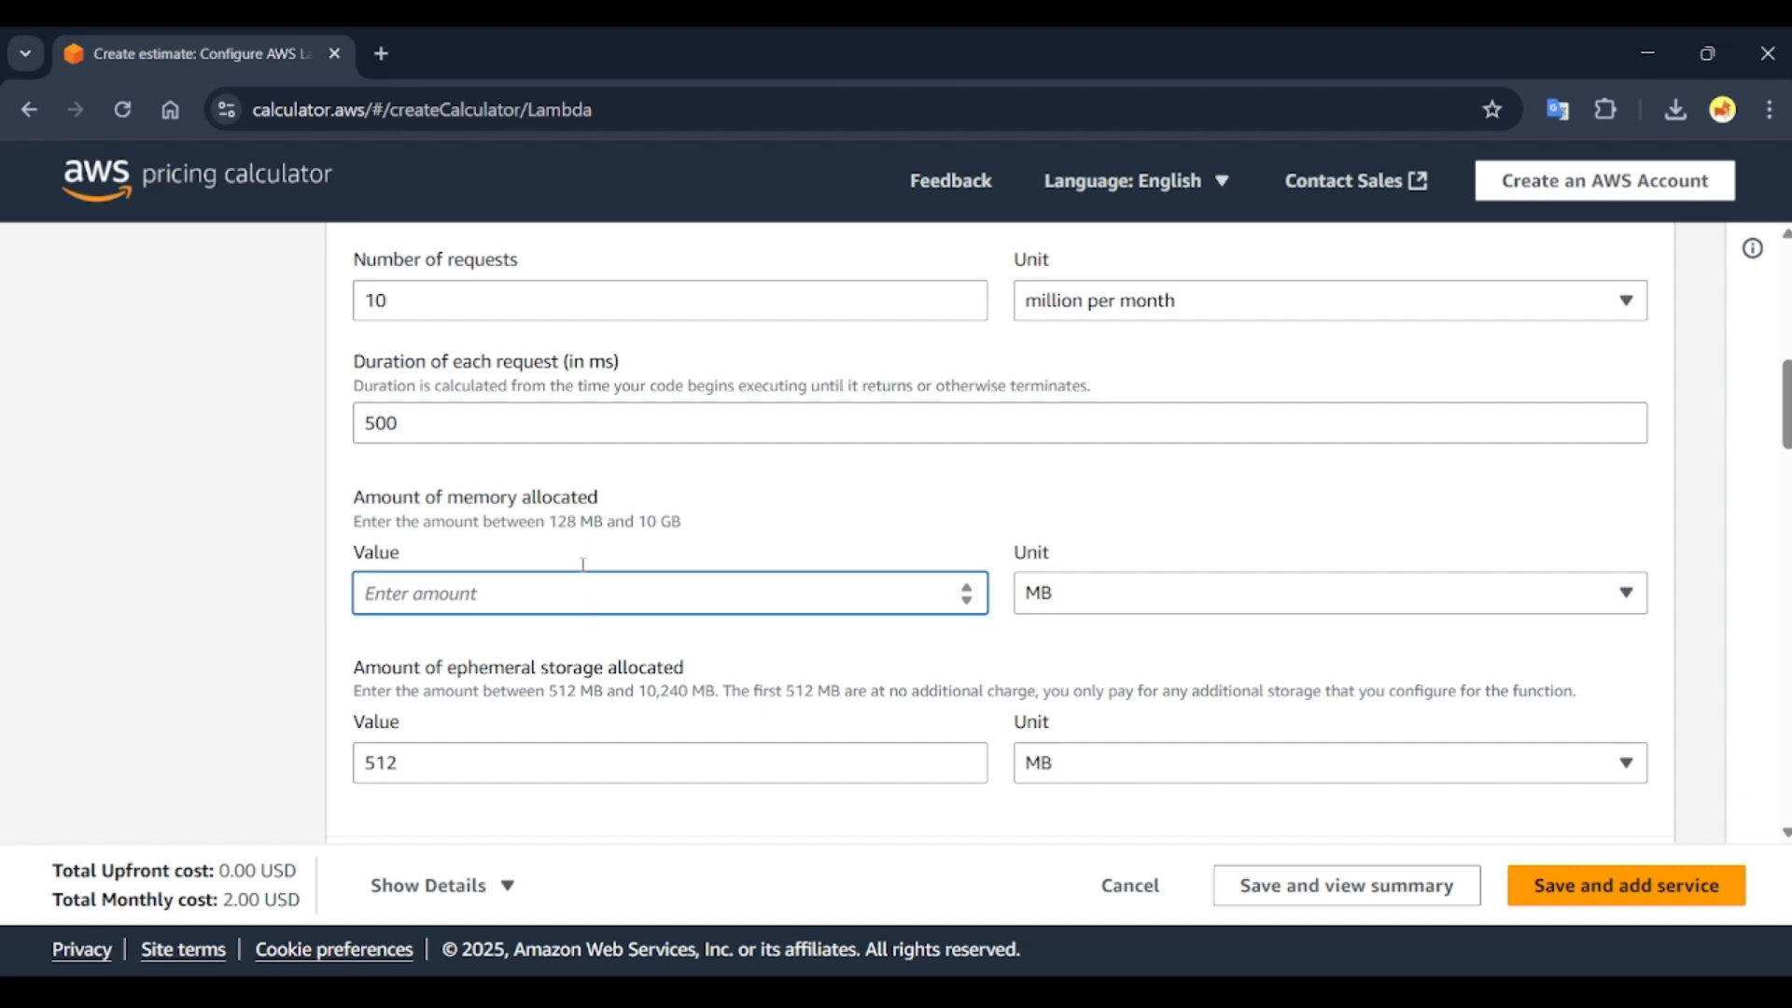
{"action": "left_click_drag", "start_coordinate": [550, 521], "coordinate": [658, 557]}
{"action": "left_click", "coordinate": [607, 592]}
{"action": "type", "text": "128"}
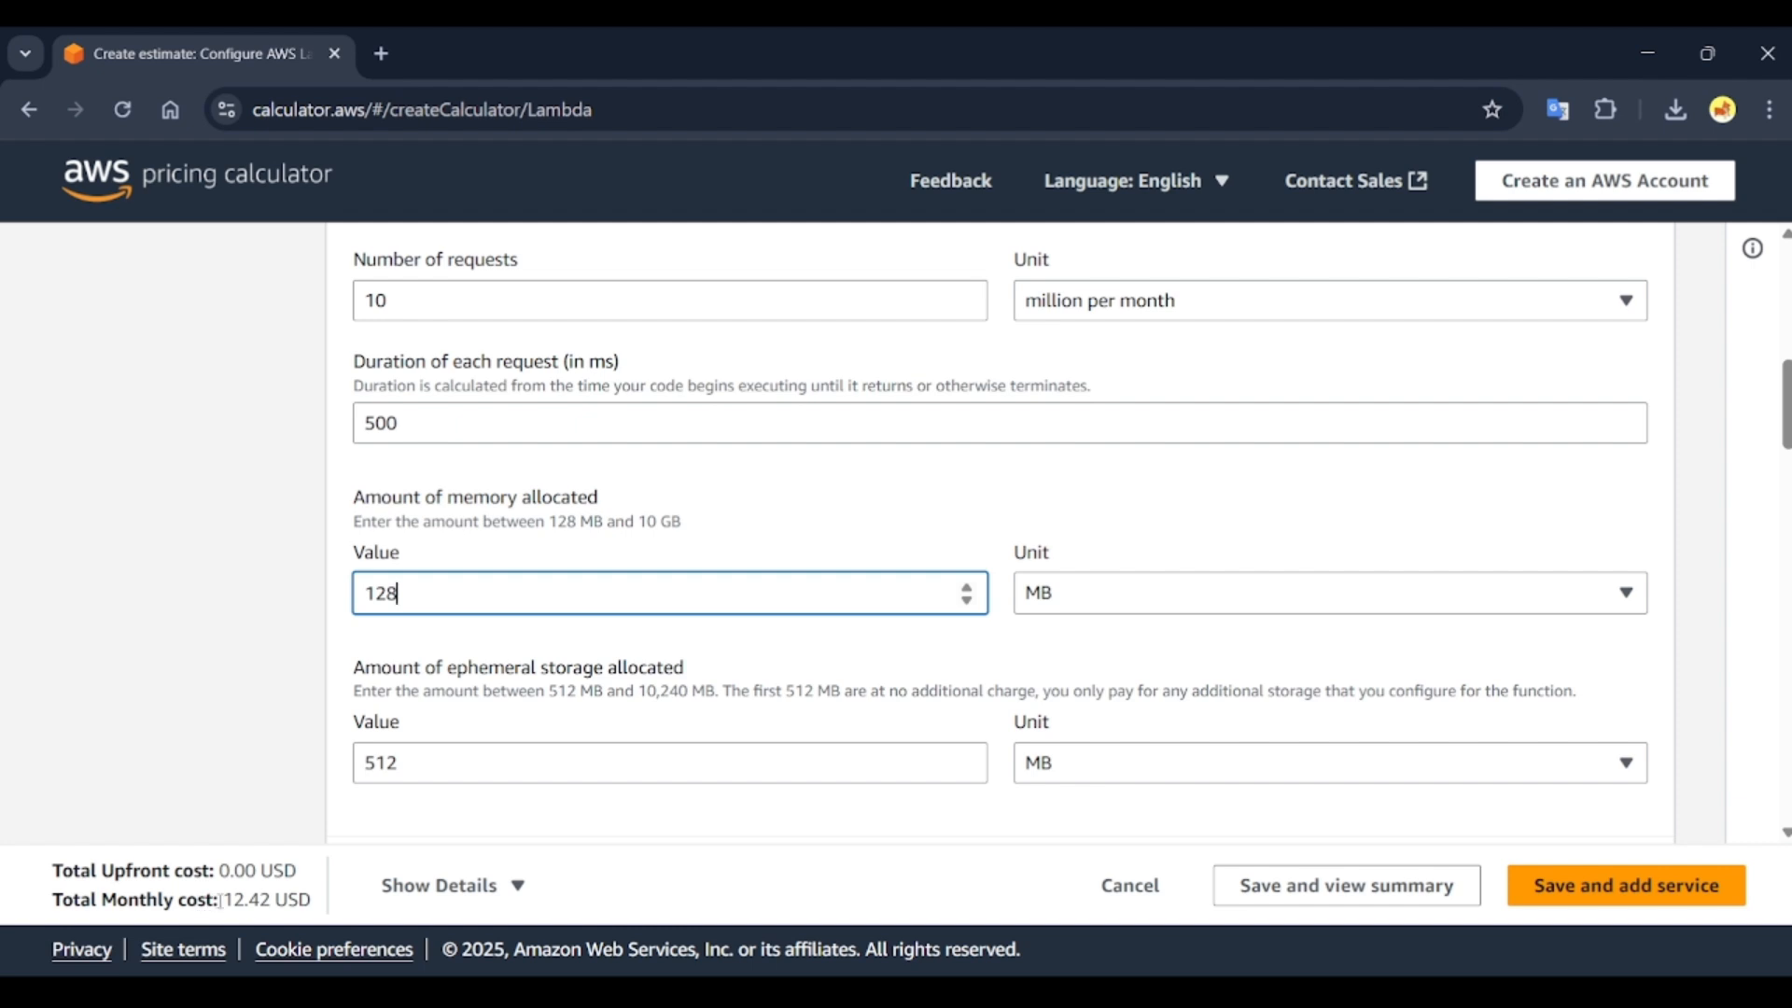
{"action": "left_click_drag", "start_coordinate": [214, 901], "coordinate": [311, 899]}
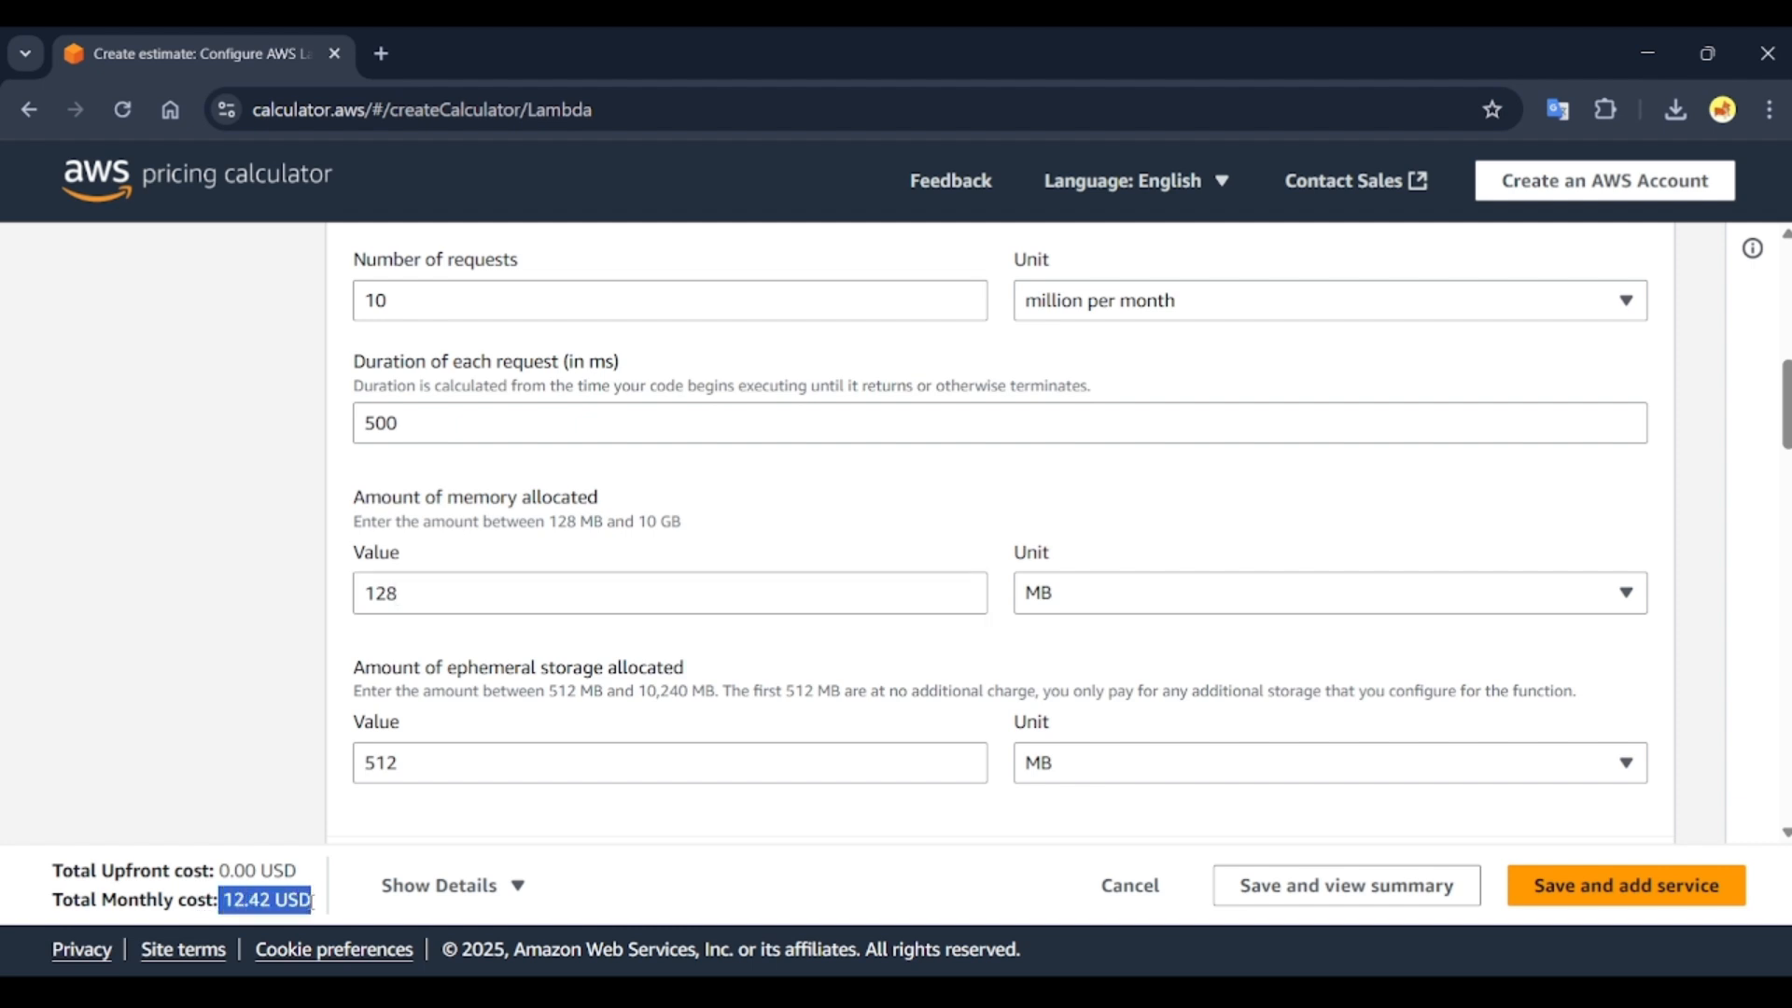
- Set the ephemeral storage allocated to the function to 5120 MB and check the total monthly cost
{"action": "scroll", "coordinate": [512, 740], "scroll_direction": "down", "scroll_amount": 2}
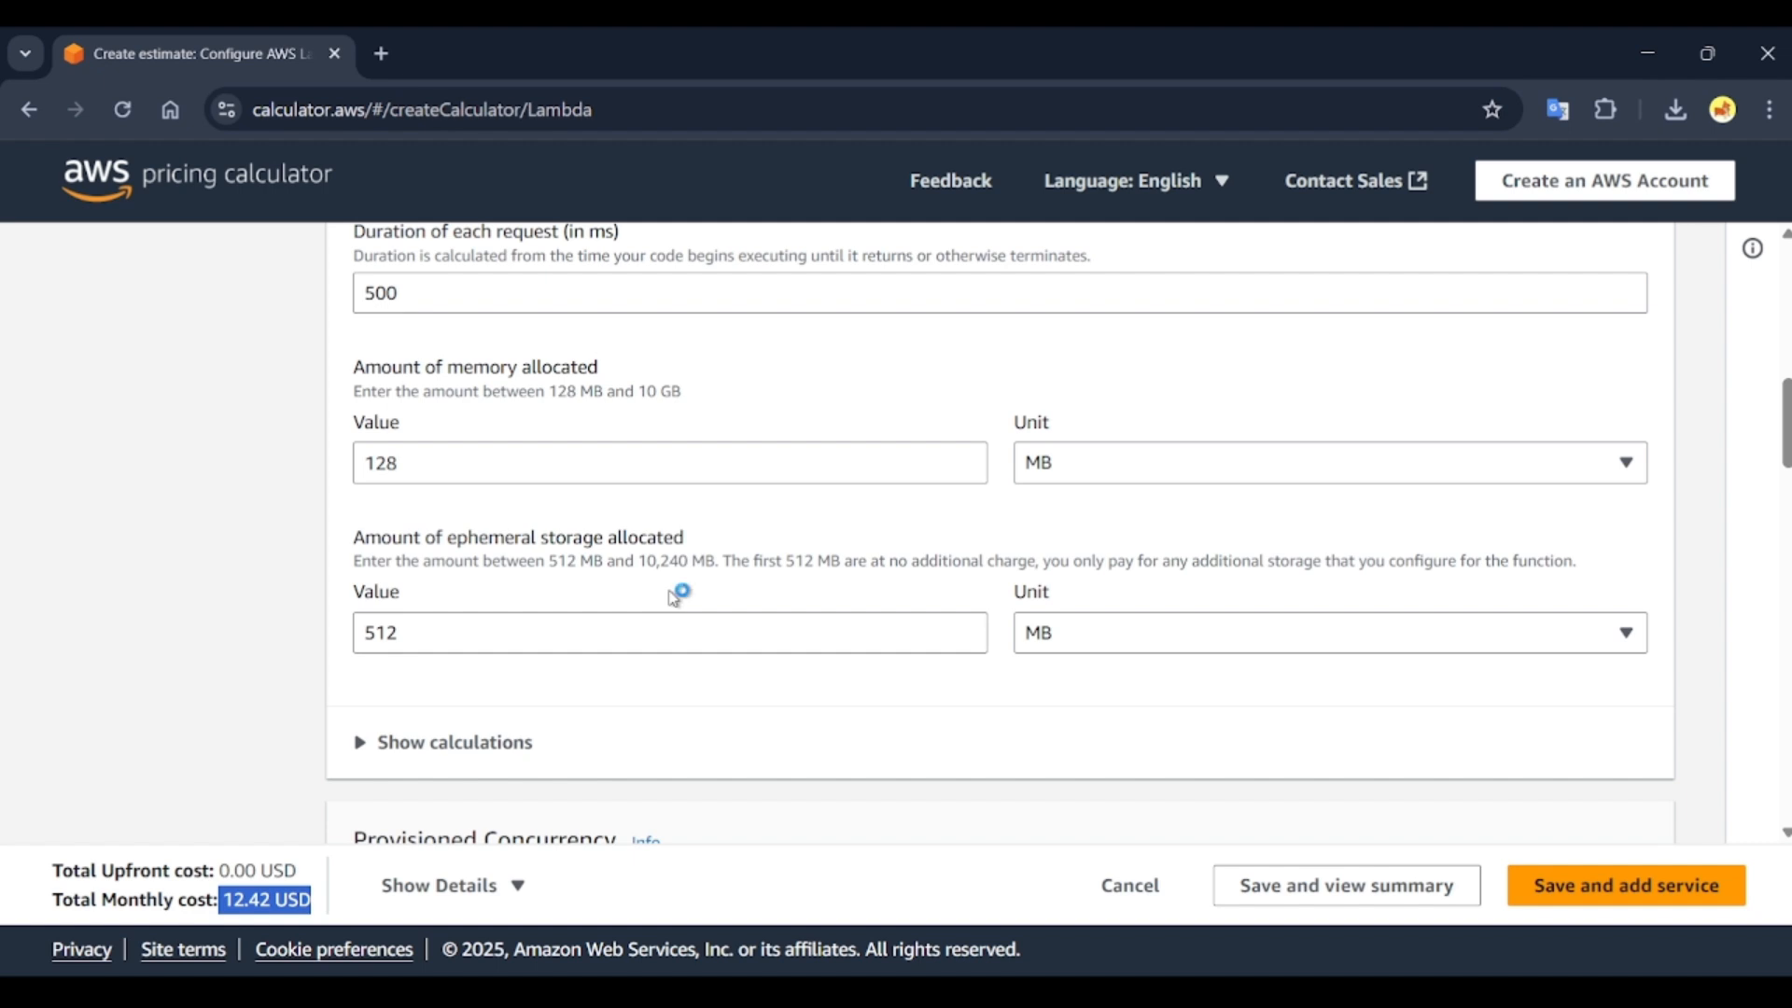
{"action": "left_click", "coordinate": [549, 563]}
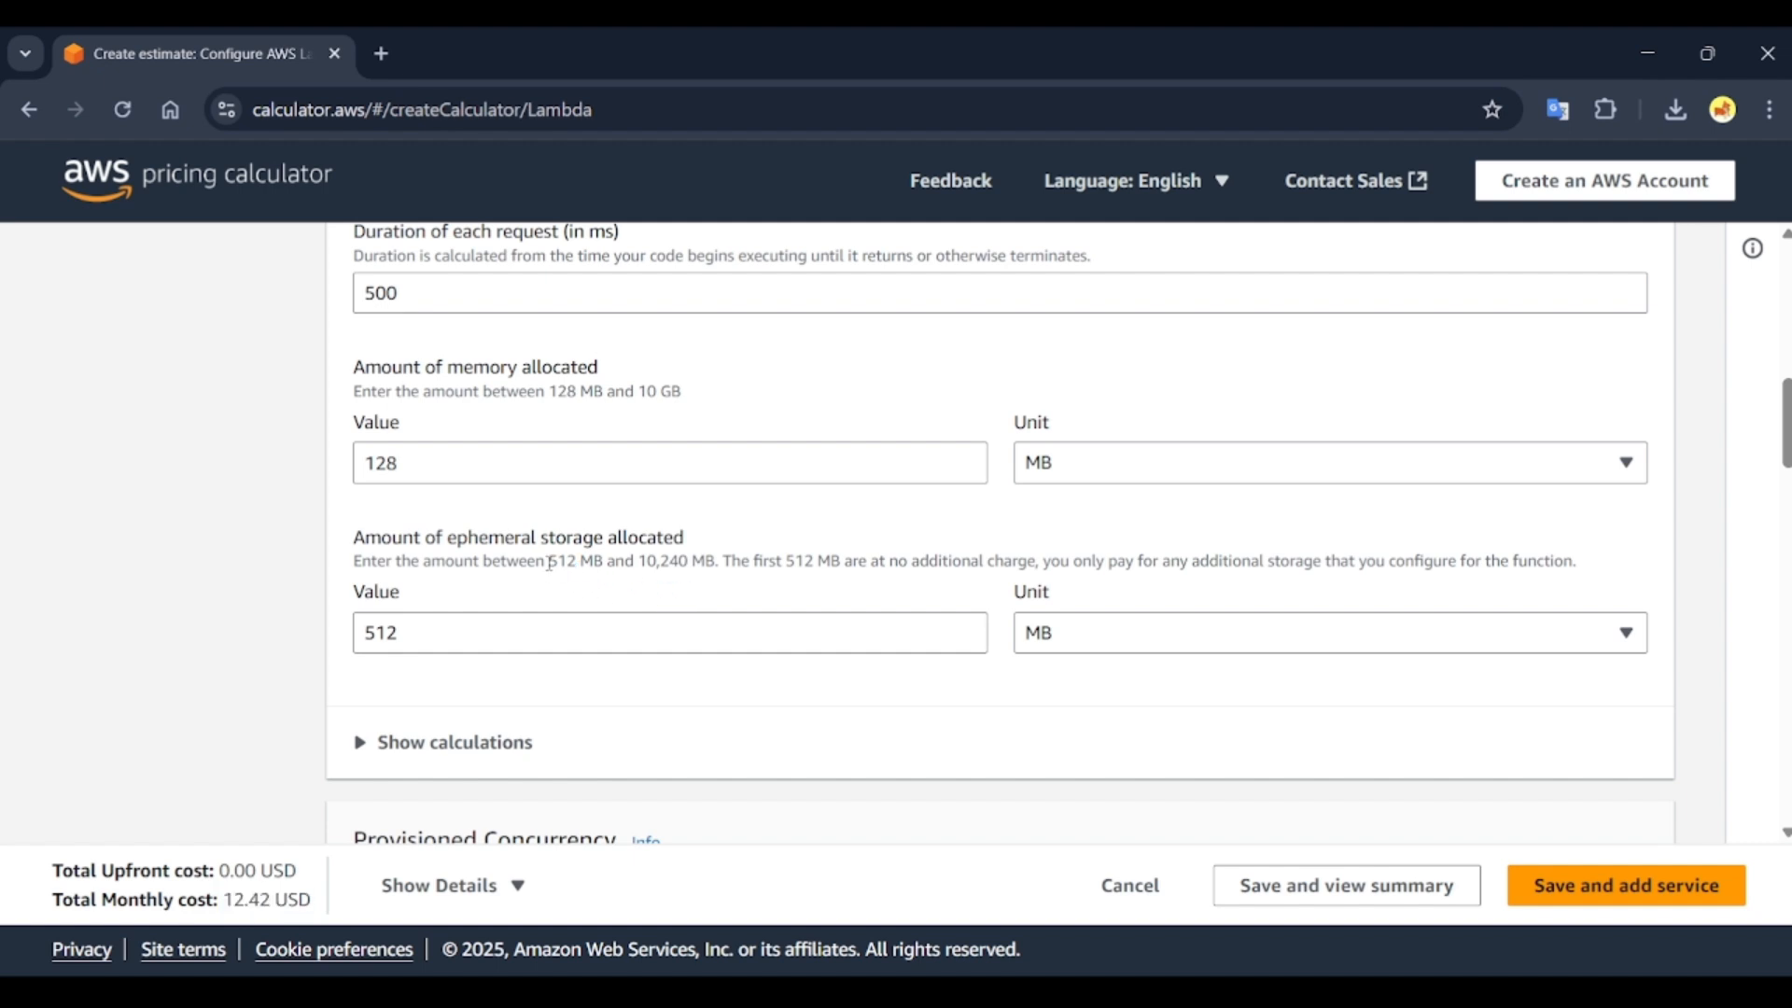
{"action": "left_click_drag", "start_coordinate": [552, 563], "coordinate": [593, 563]}
{"action": "left_click", "coordinate": [418, 623]}
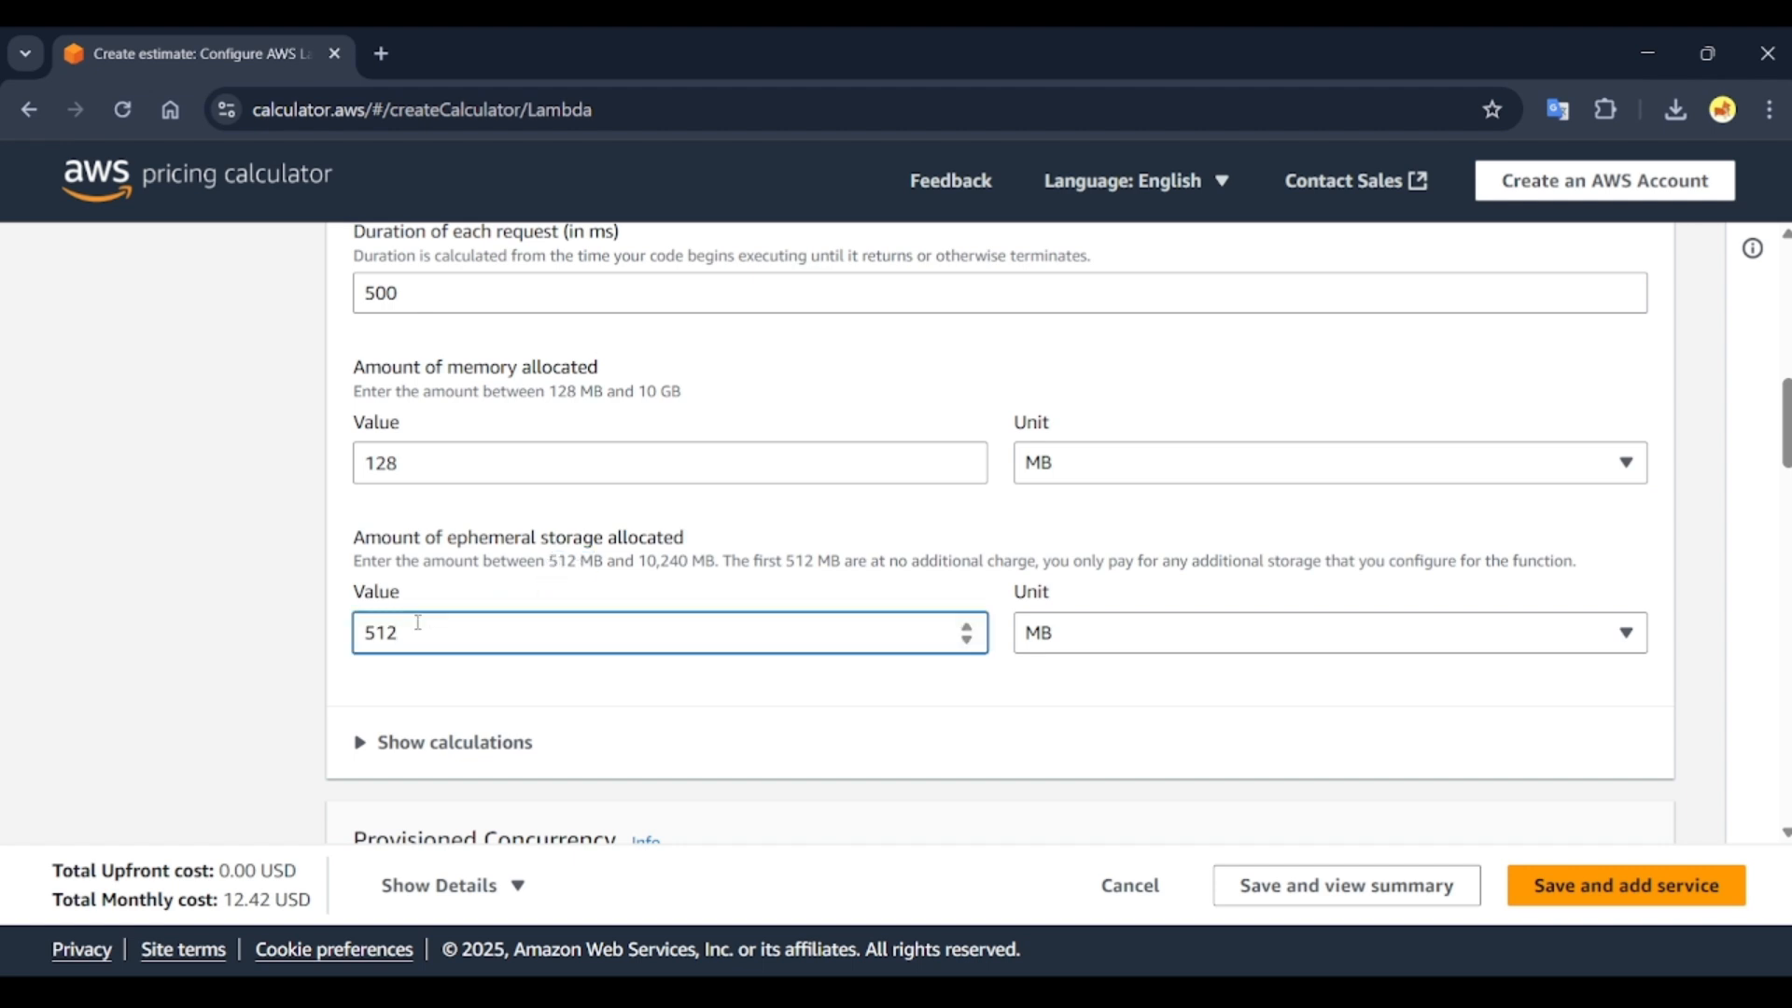
{"action": "type", "text": "0"}
{"action": "left_click_drag", "start_coordinate": [224, 898], "coordinate": [311, 898]}
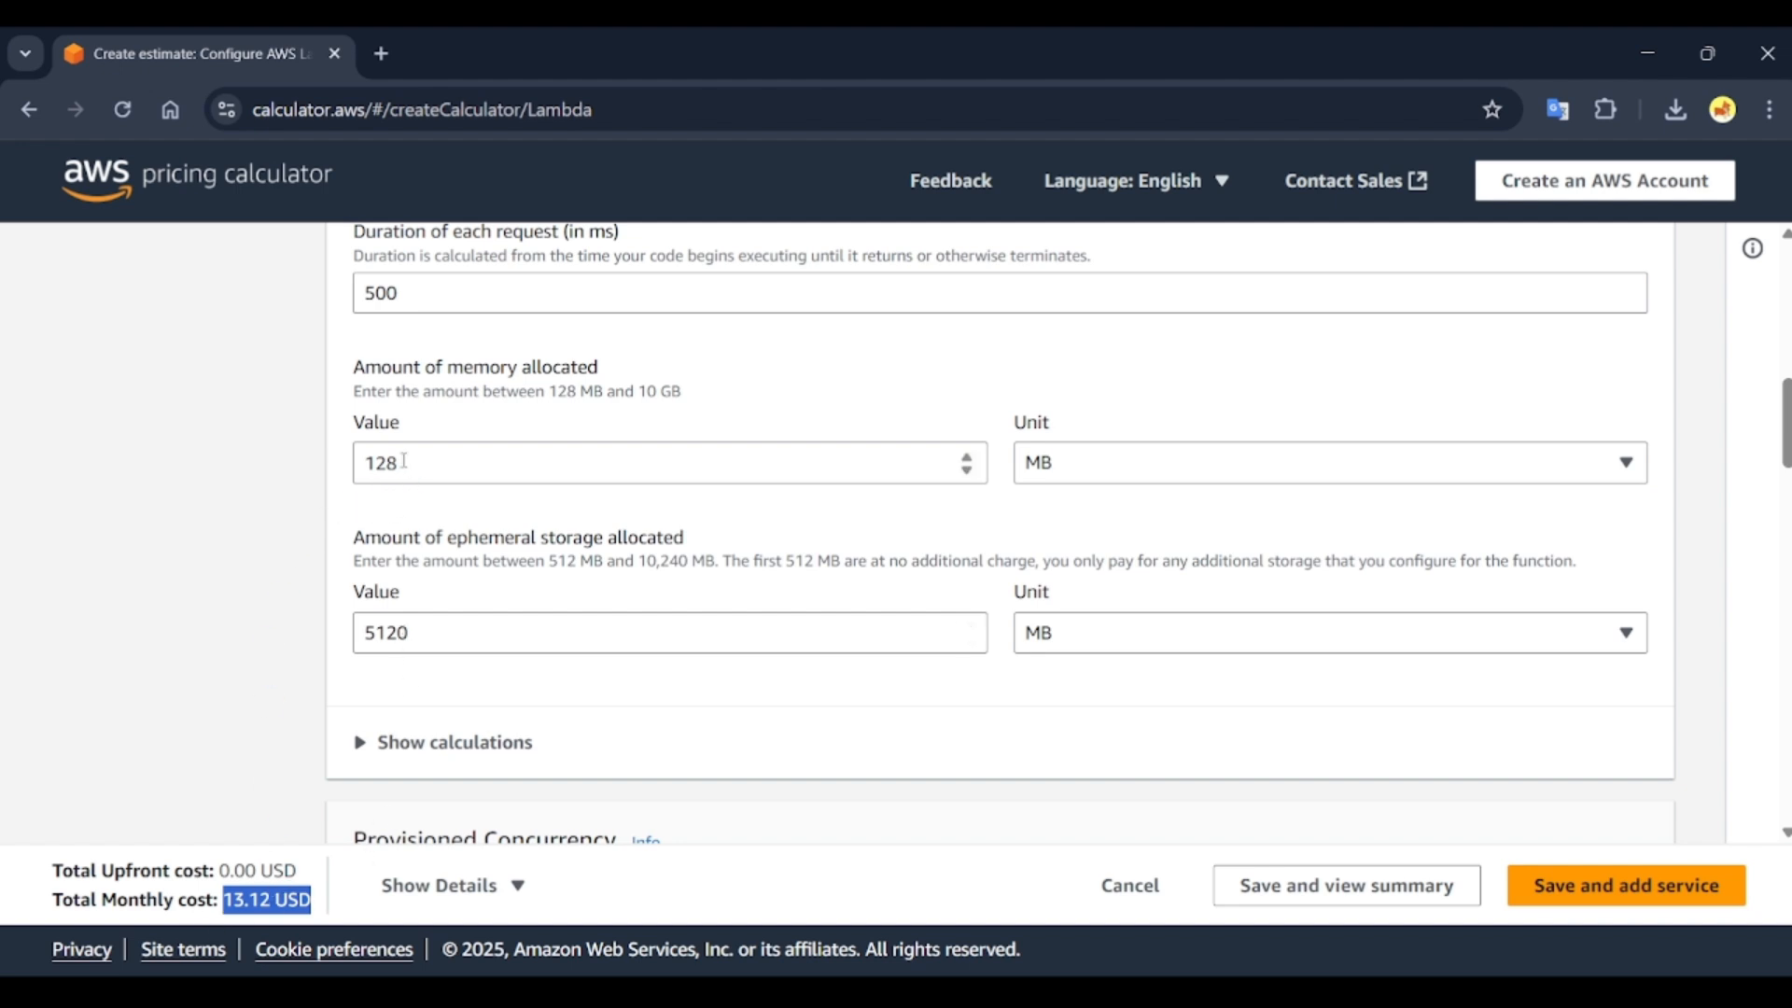
- Change the allocated memory to 512 MB and check how the total monthly cost responds
{"action": "left_click_drag", "start_coordinate": [403, 461], "coordinate": [355, 469]}
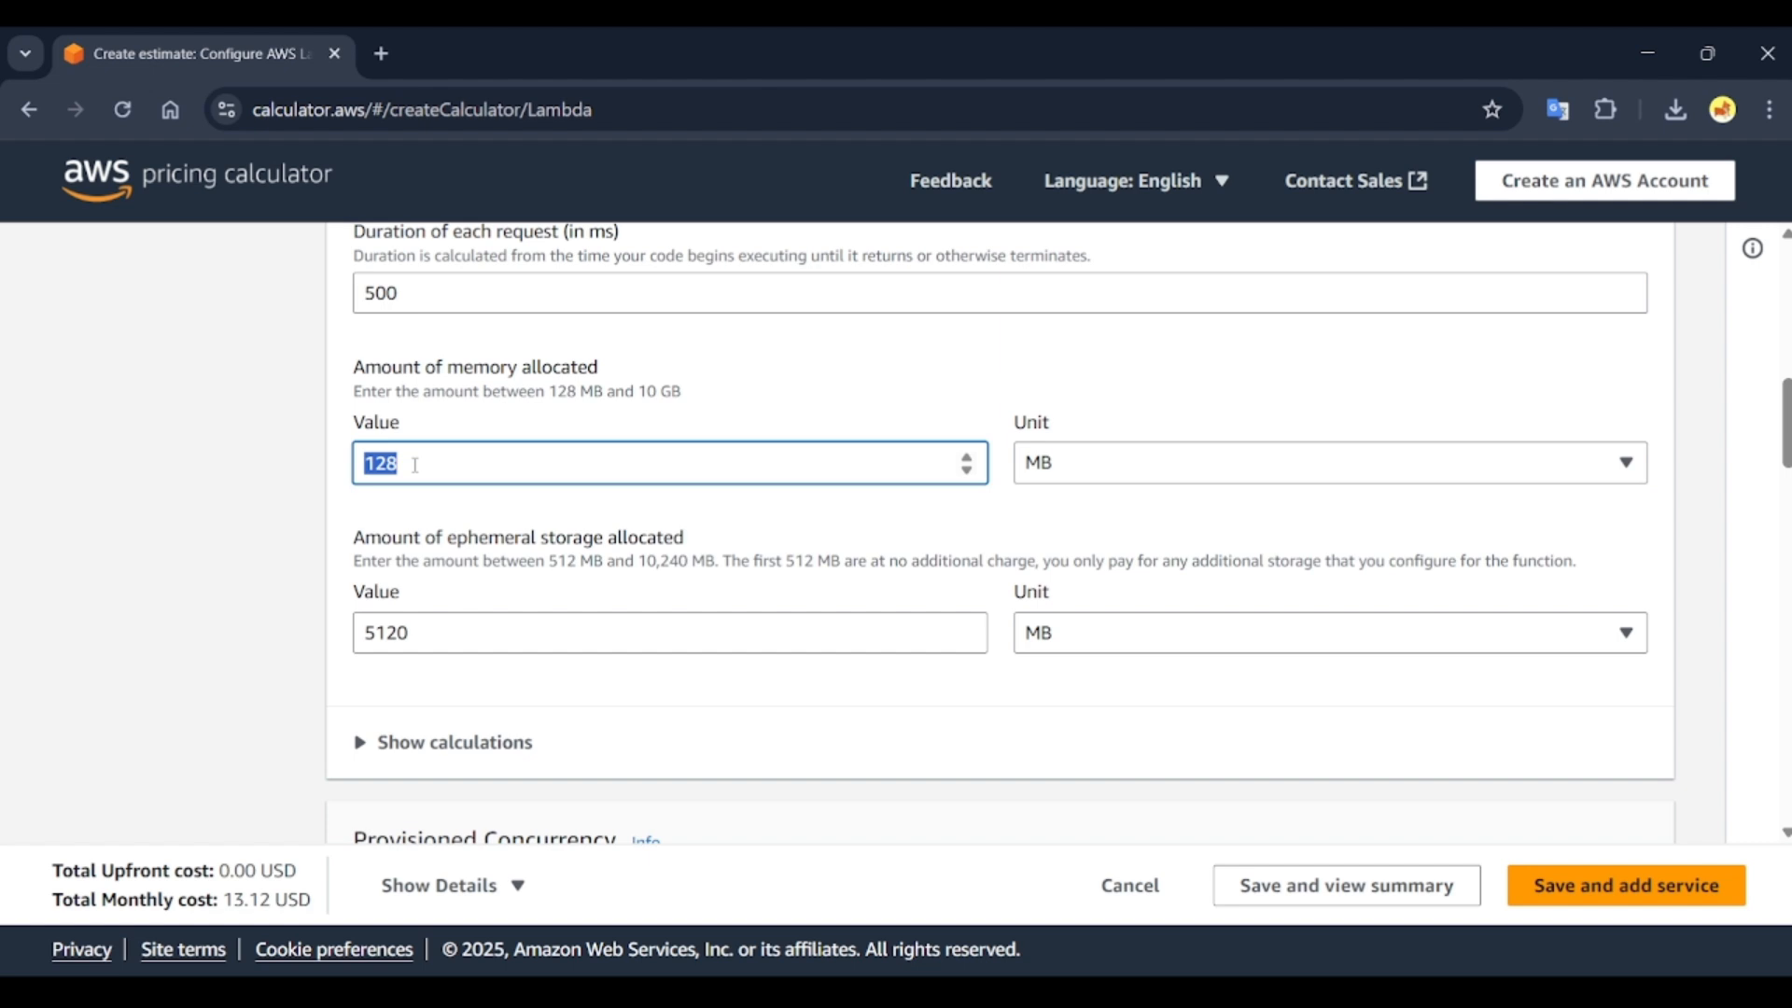
{"action": "type", "text": "512"}
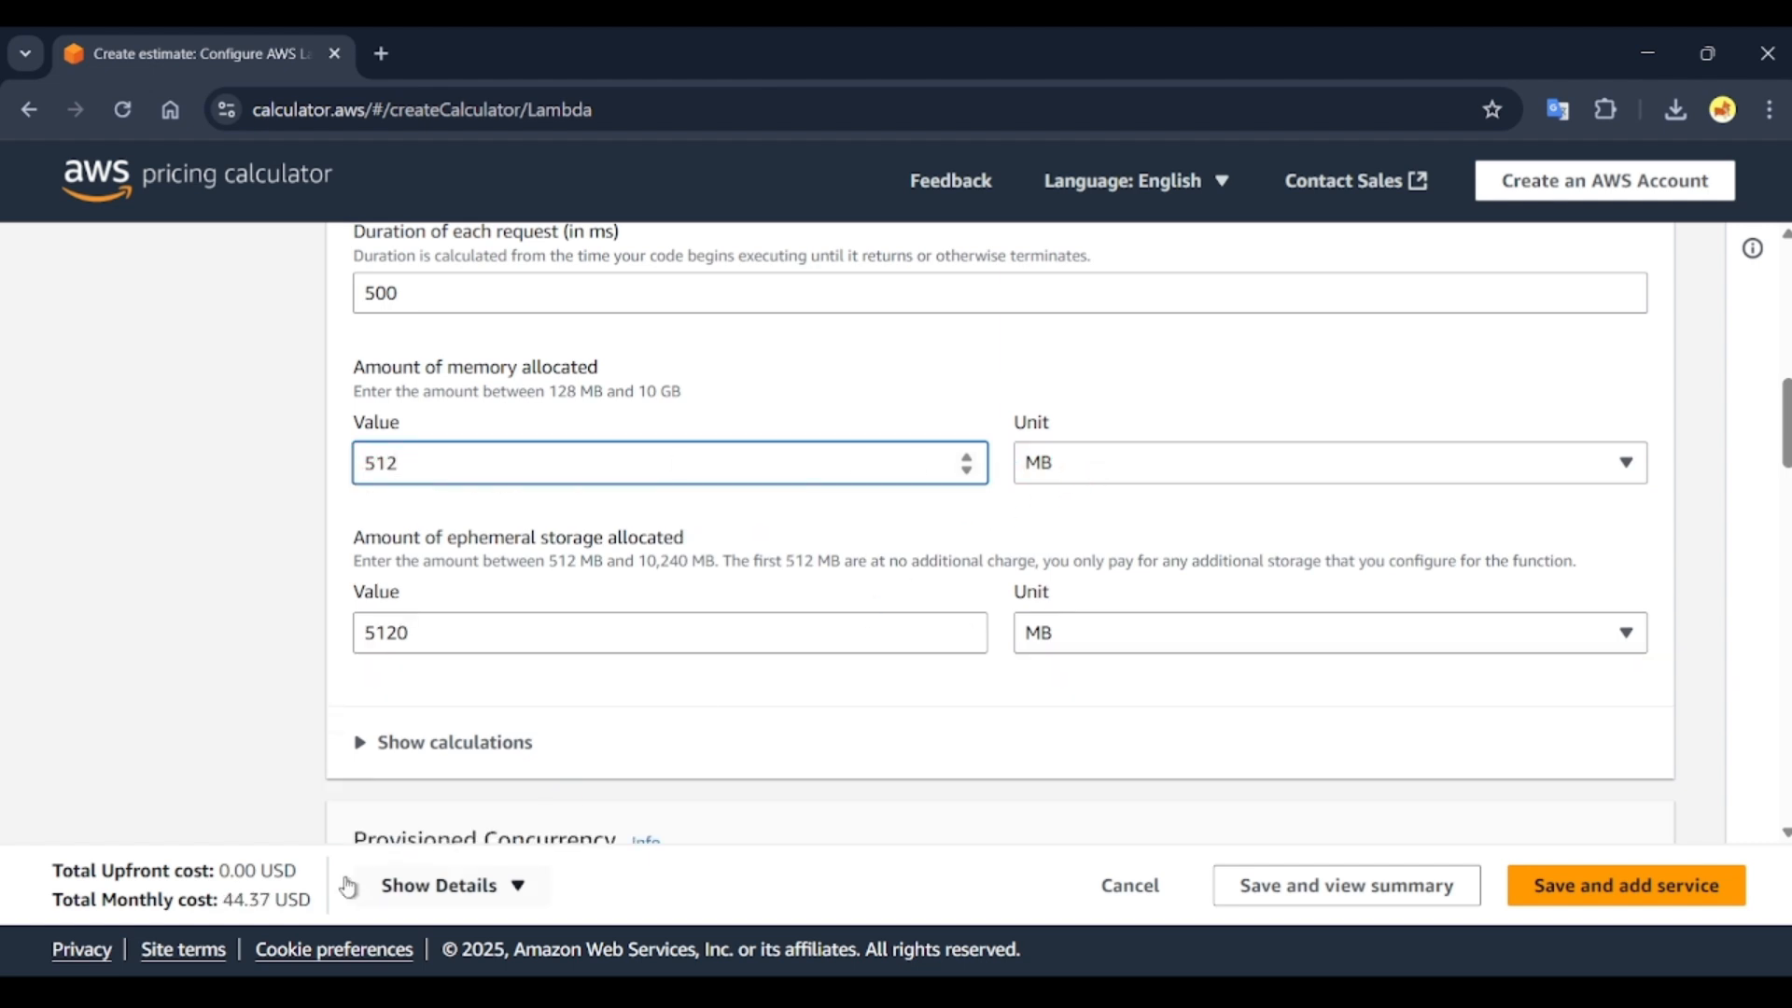
{"action": "left_click_drag", "start_coordinate": [220, 900], "coordinate": [305, 899]}
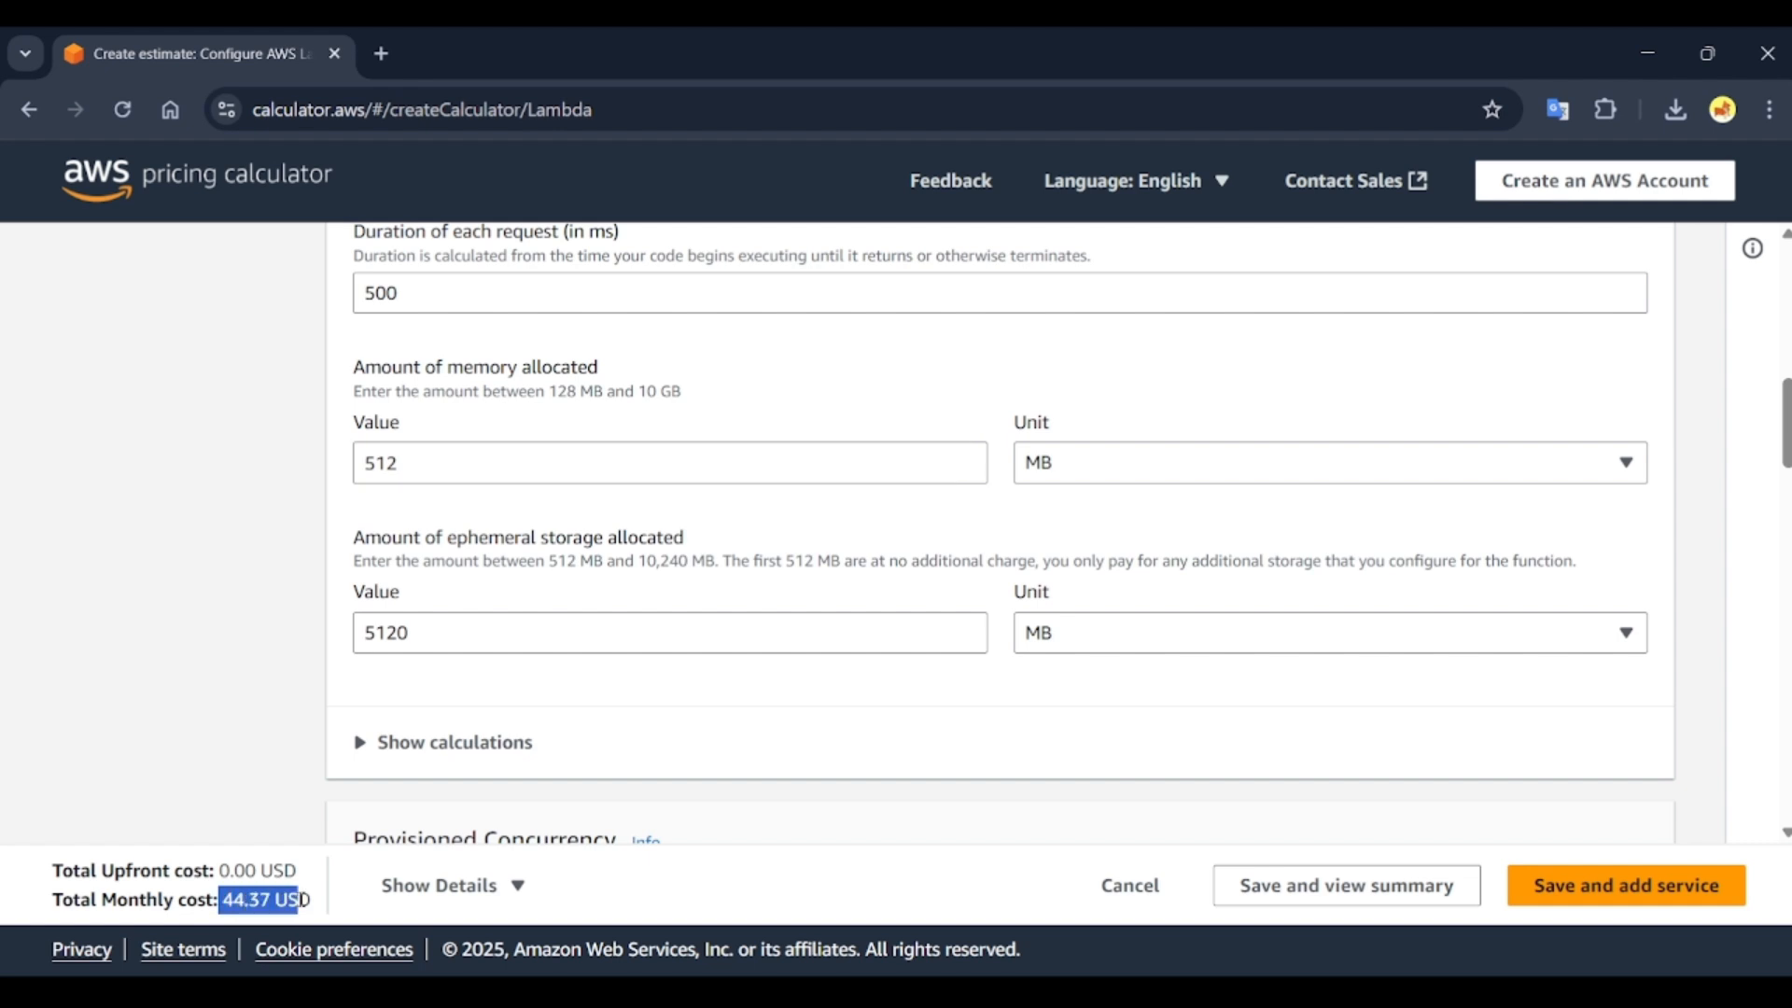
- Raise the allocated memory to 5120 MB and check the total monthly cost
{"action": "double_click", "coordinate": [383, 463]}
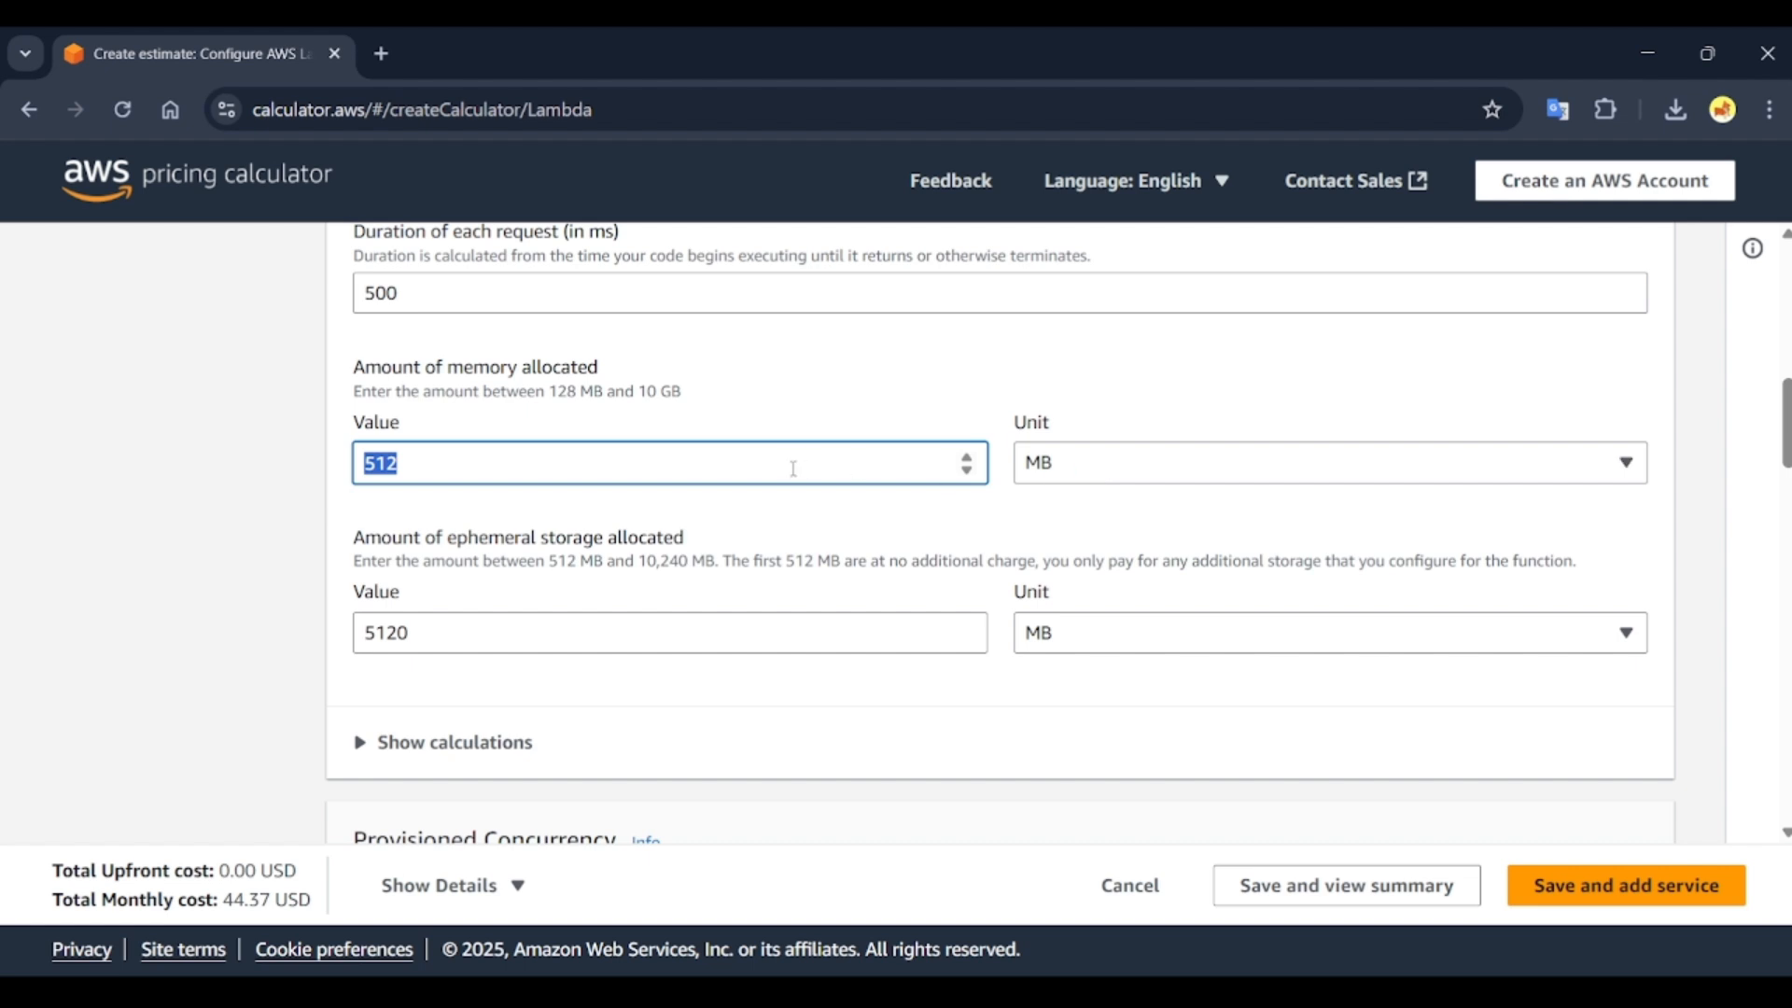
{"action": "type", "text": "5120"}
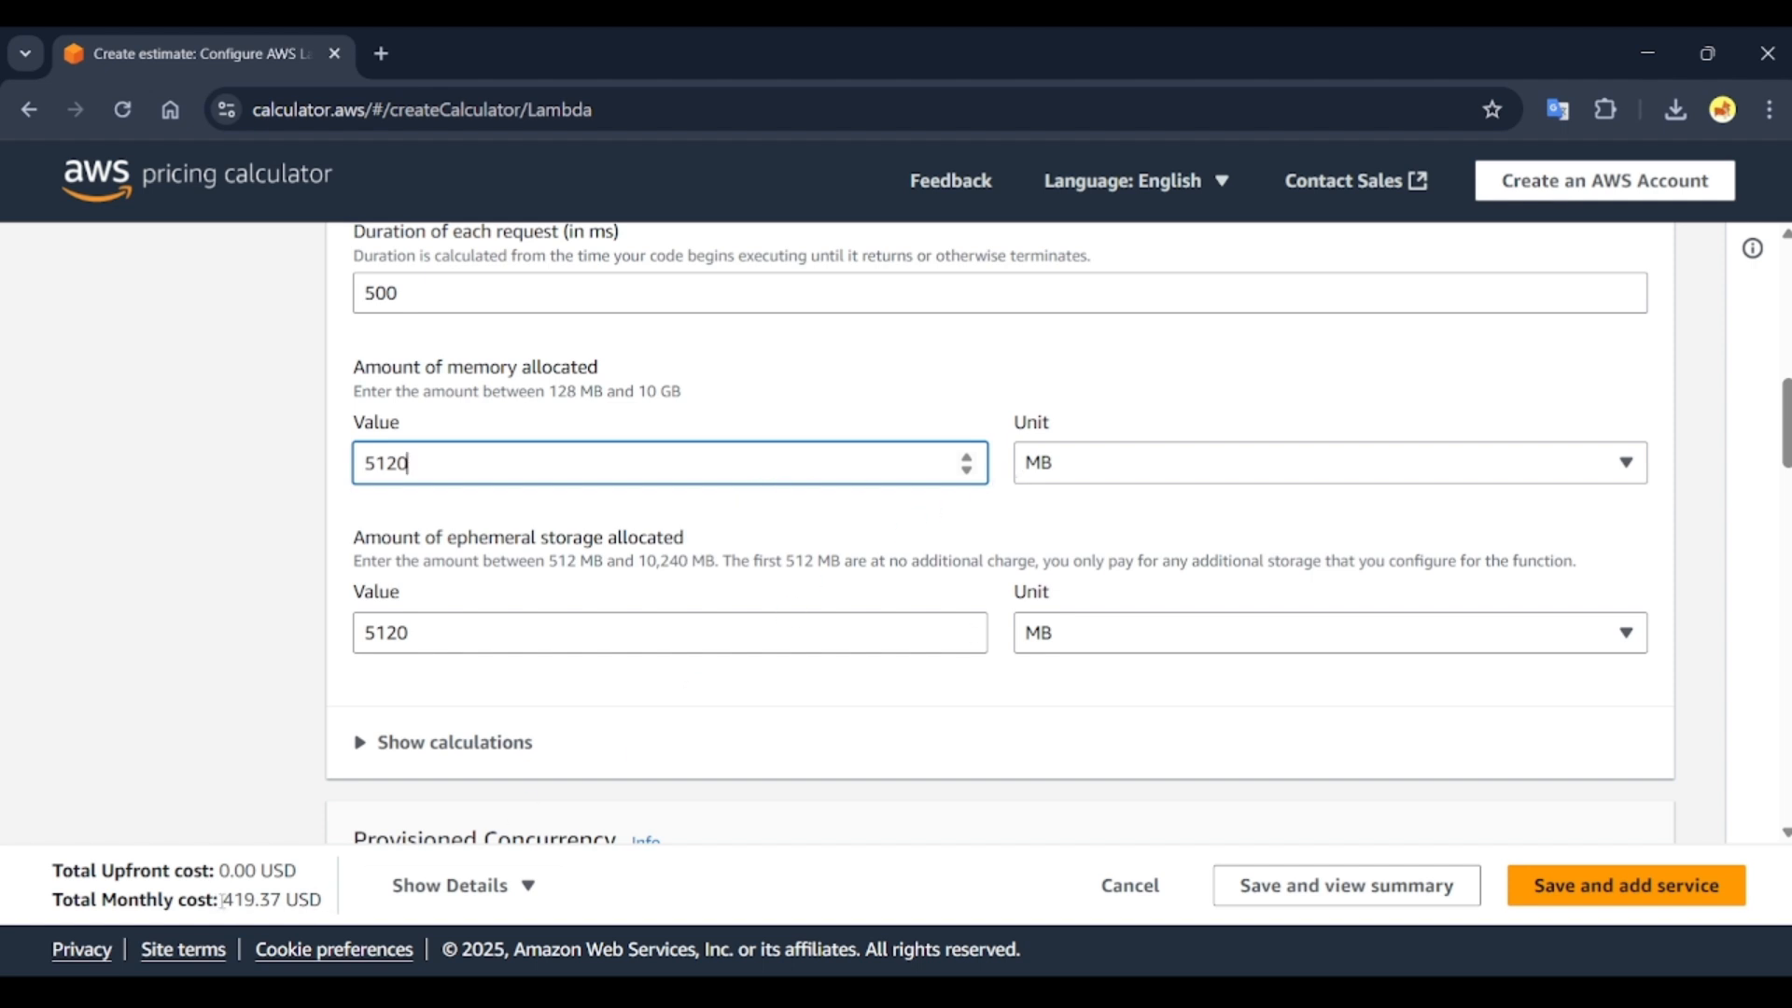
{"action": "left_click_drag", "start_coordinate": [222, 900], "coordinate": [321, 899]}
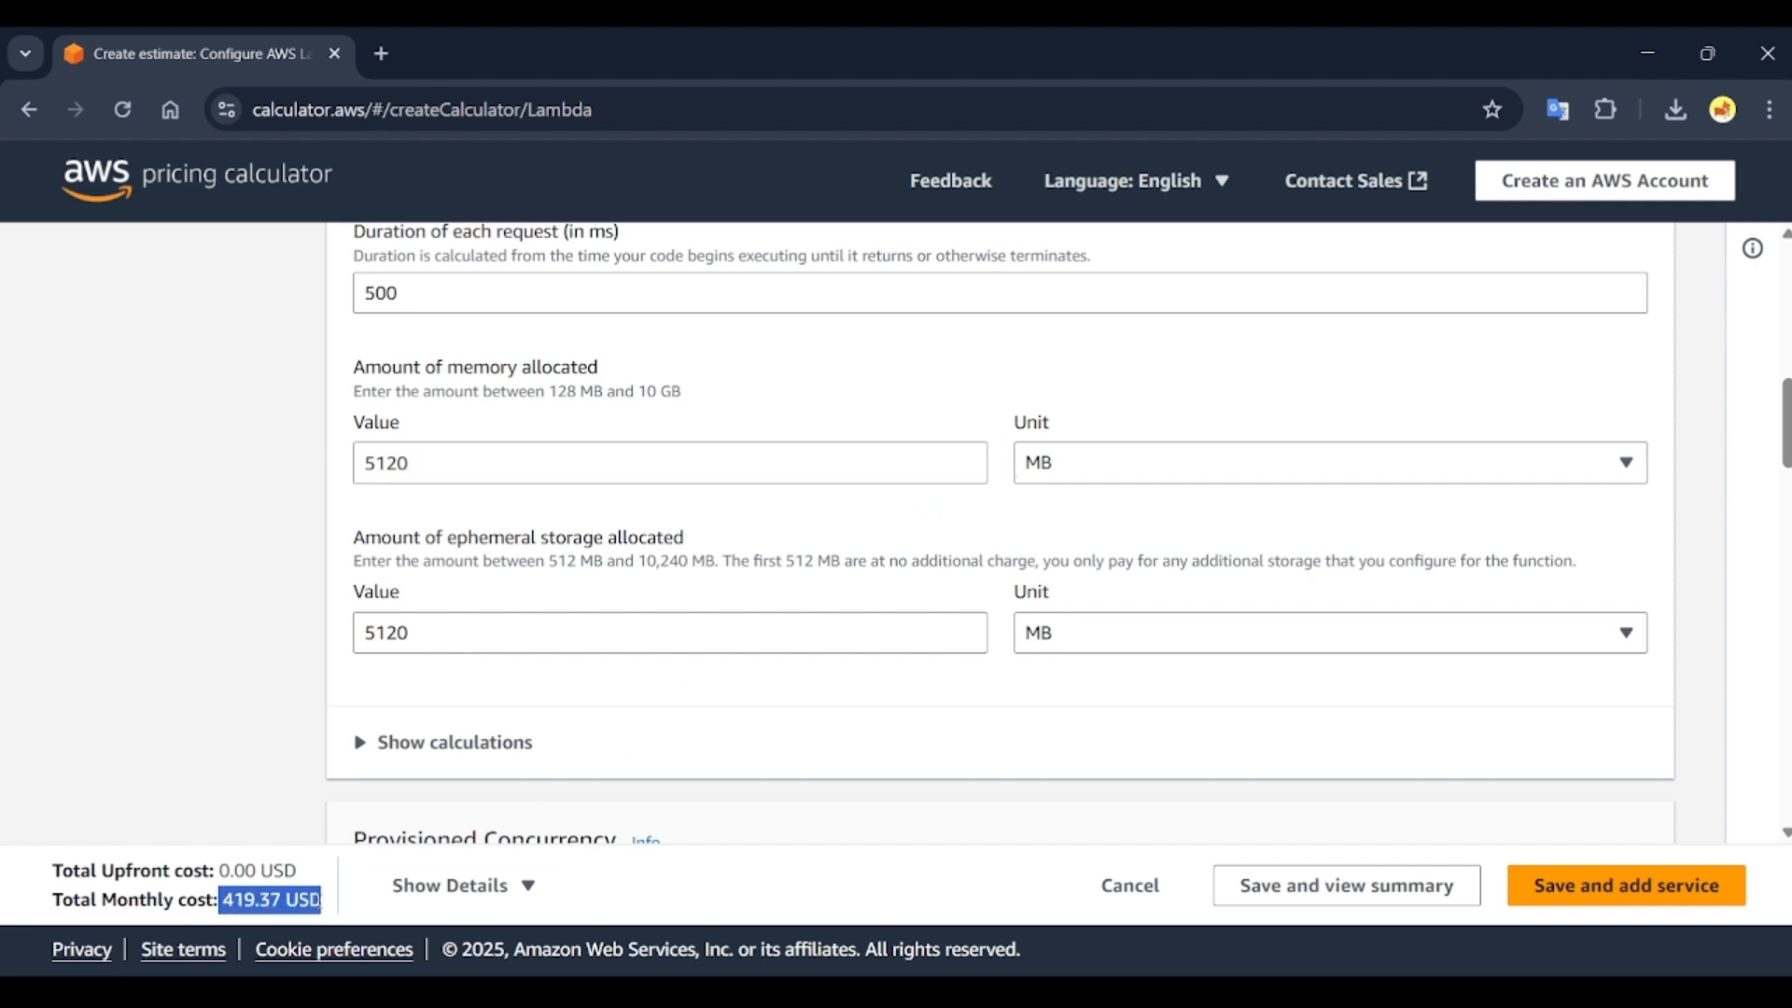
{"action": "double_click", "coordinate": [378, 458]}
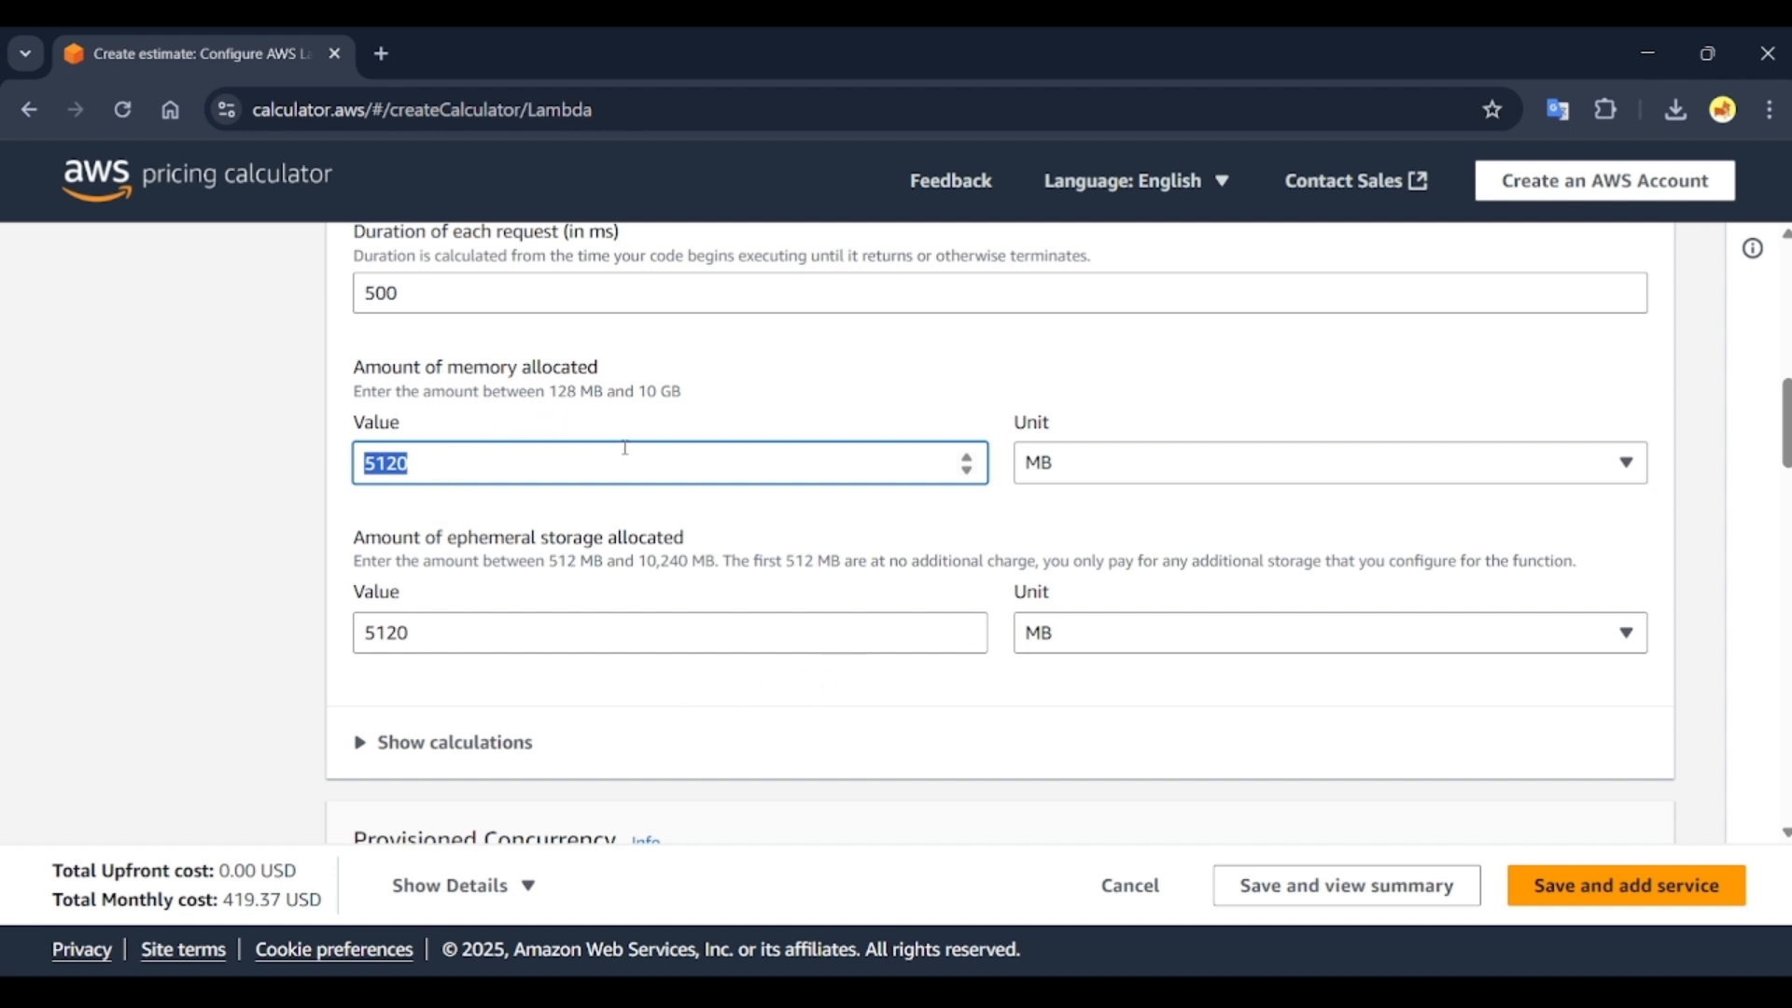
- Set the architecture in the Lambda service settings to Arm
{"action": "scroll", "coordinate": [632, 444], "scroll_direction": "down", "scroll_amount": 5}
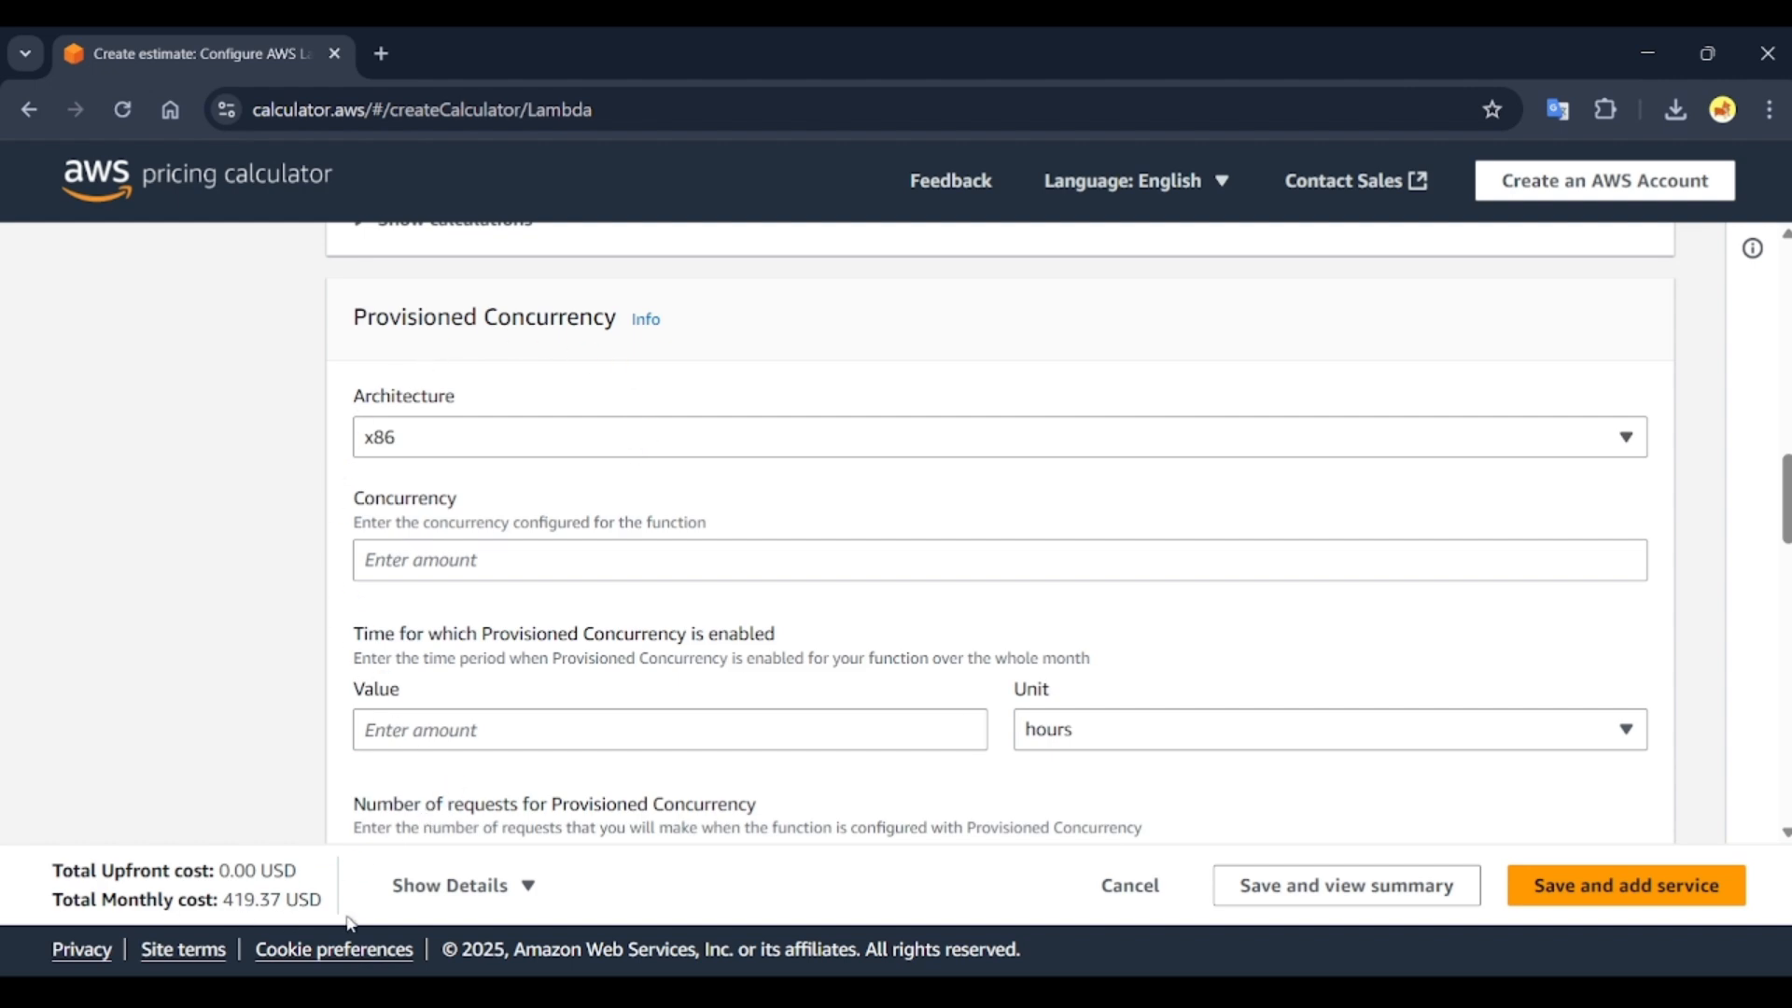
{"action": "scroll", "coordinate": [929, 489], "scroll_direction": "up", "scroll_amount": 10}
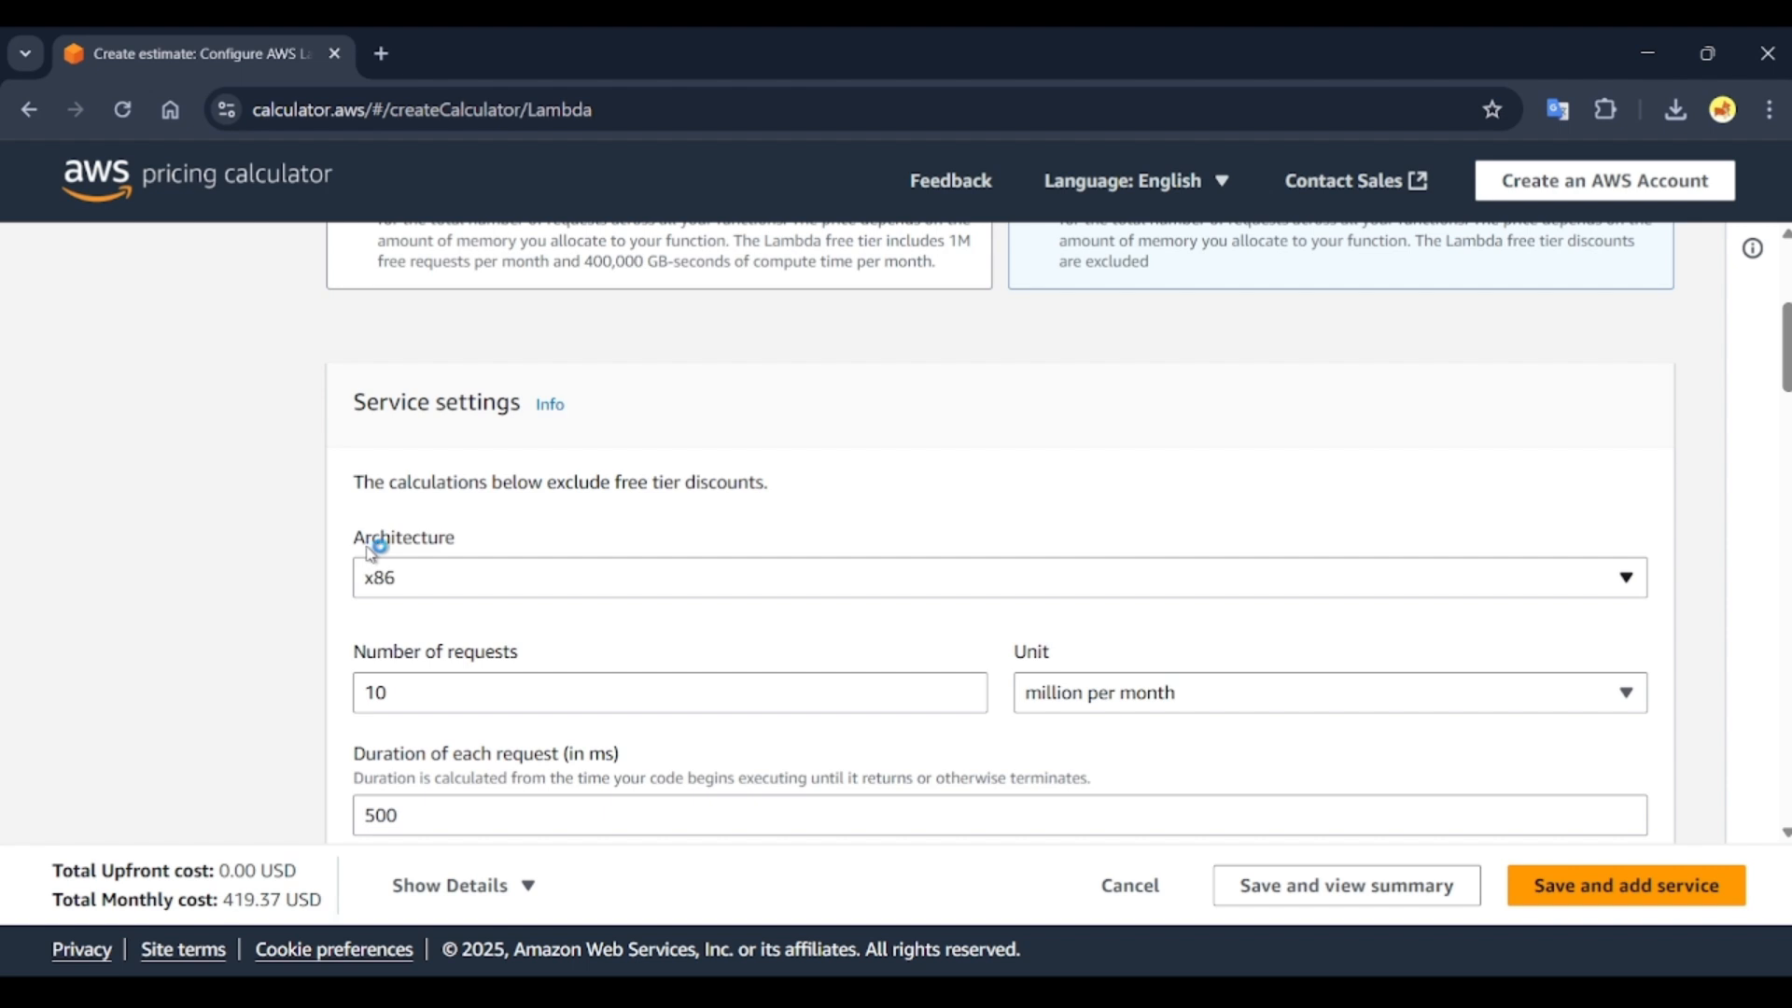
{"action": "left_click", "coordinate": [397, 576]}
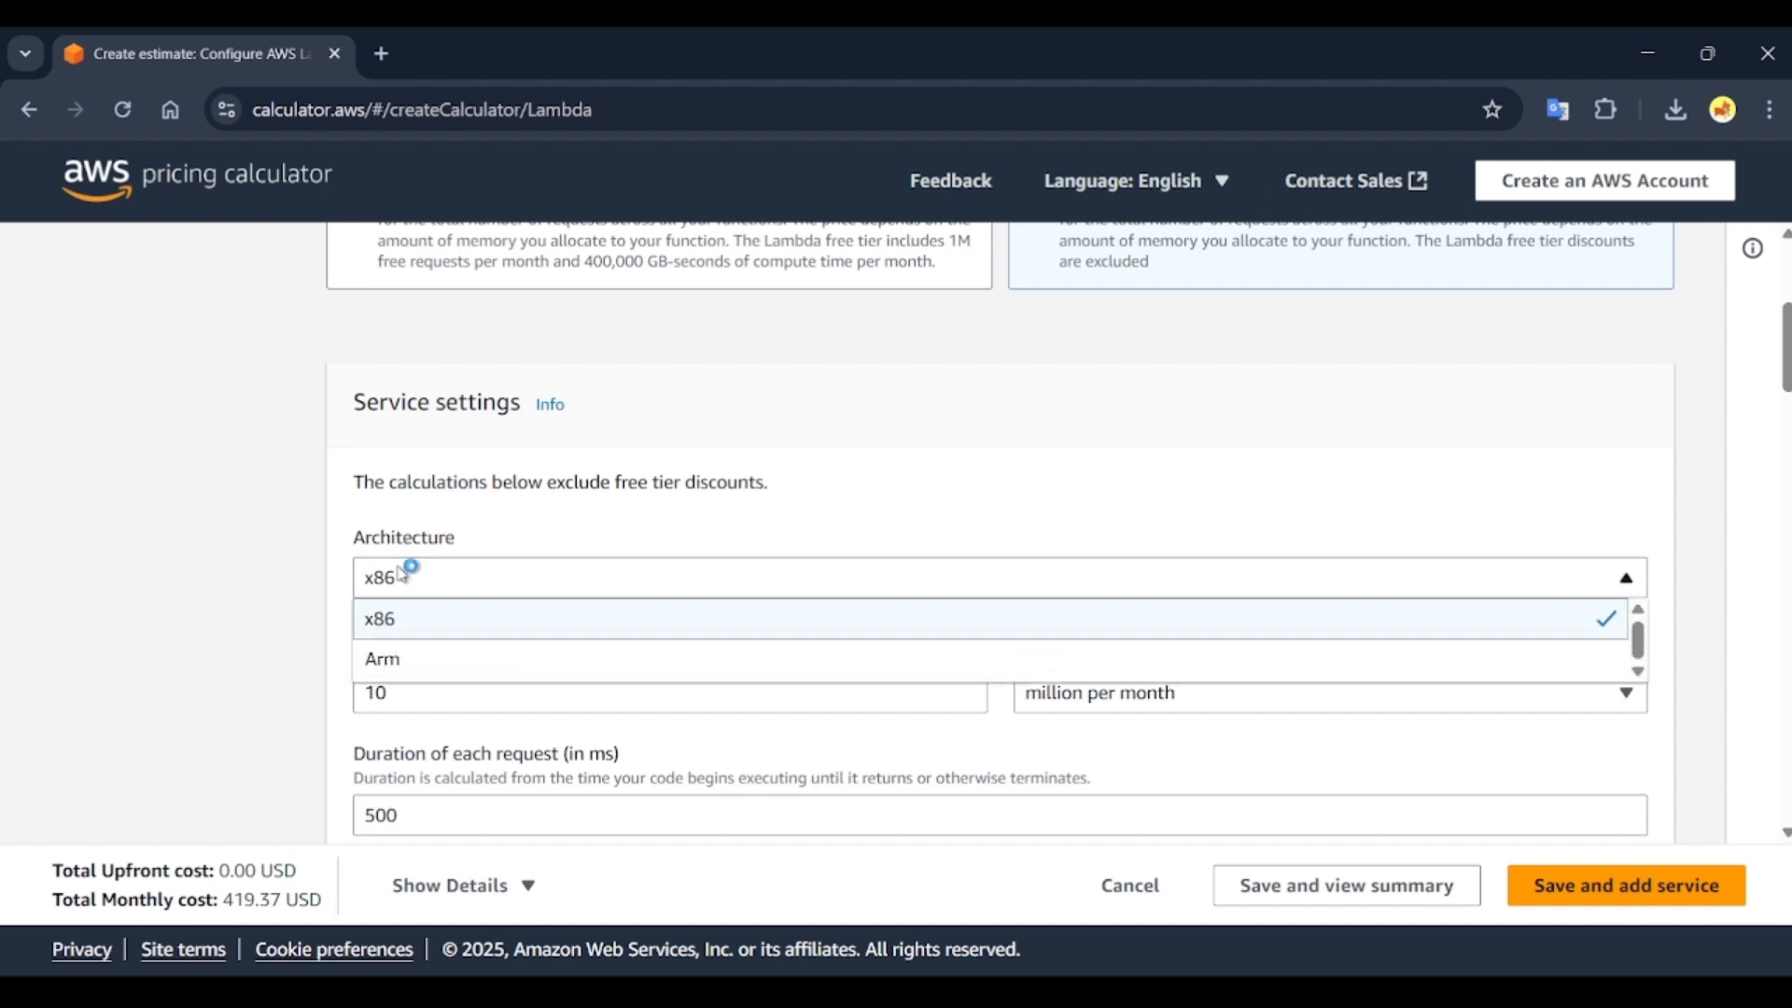
{"action": "left_click", "coordinate": [402, 661]}
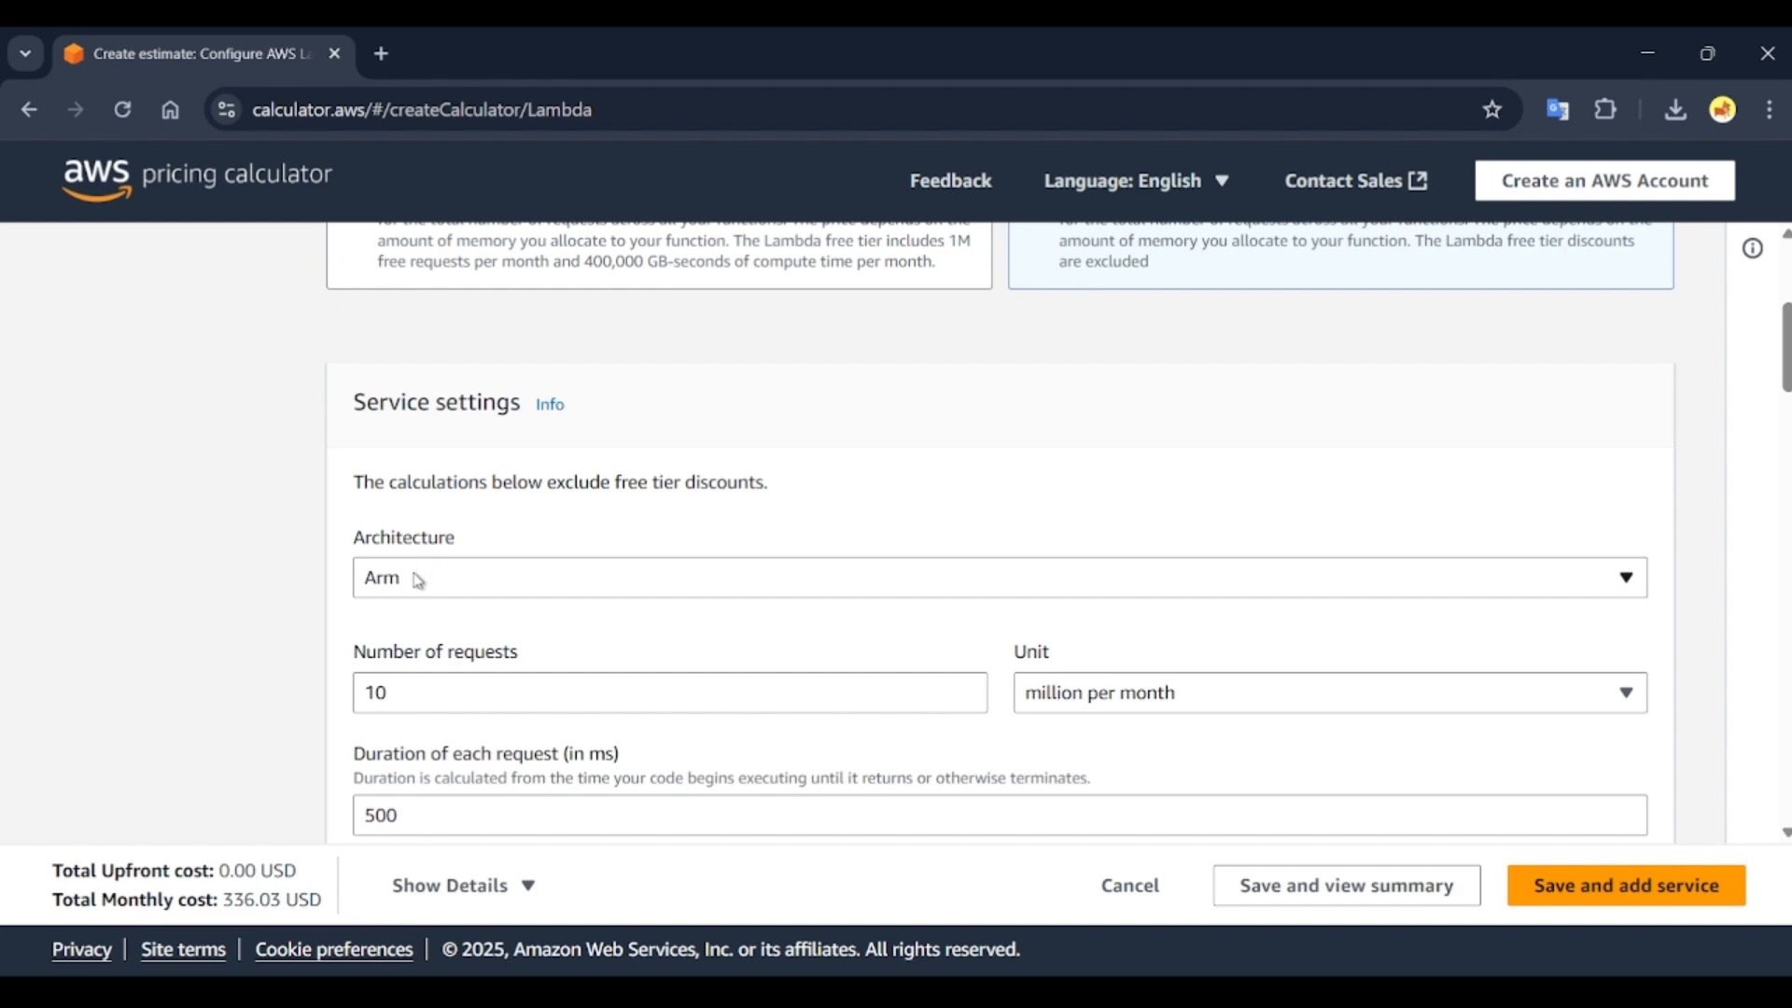
{"action": "scroll", "coordinate": [417, 579], "scroll_direction": "up", "scroll_amount": 4}
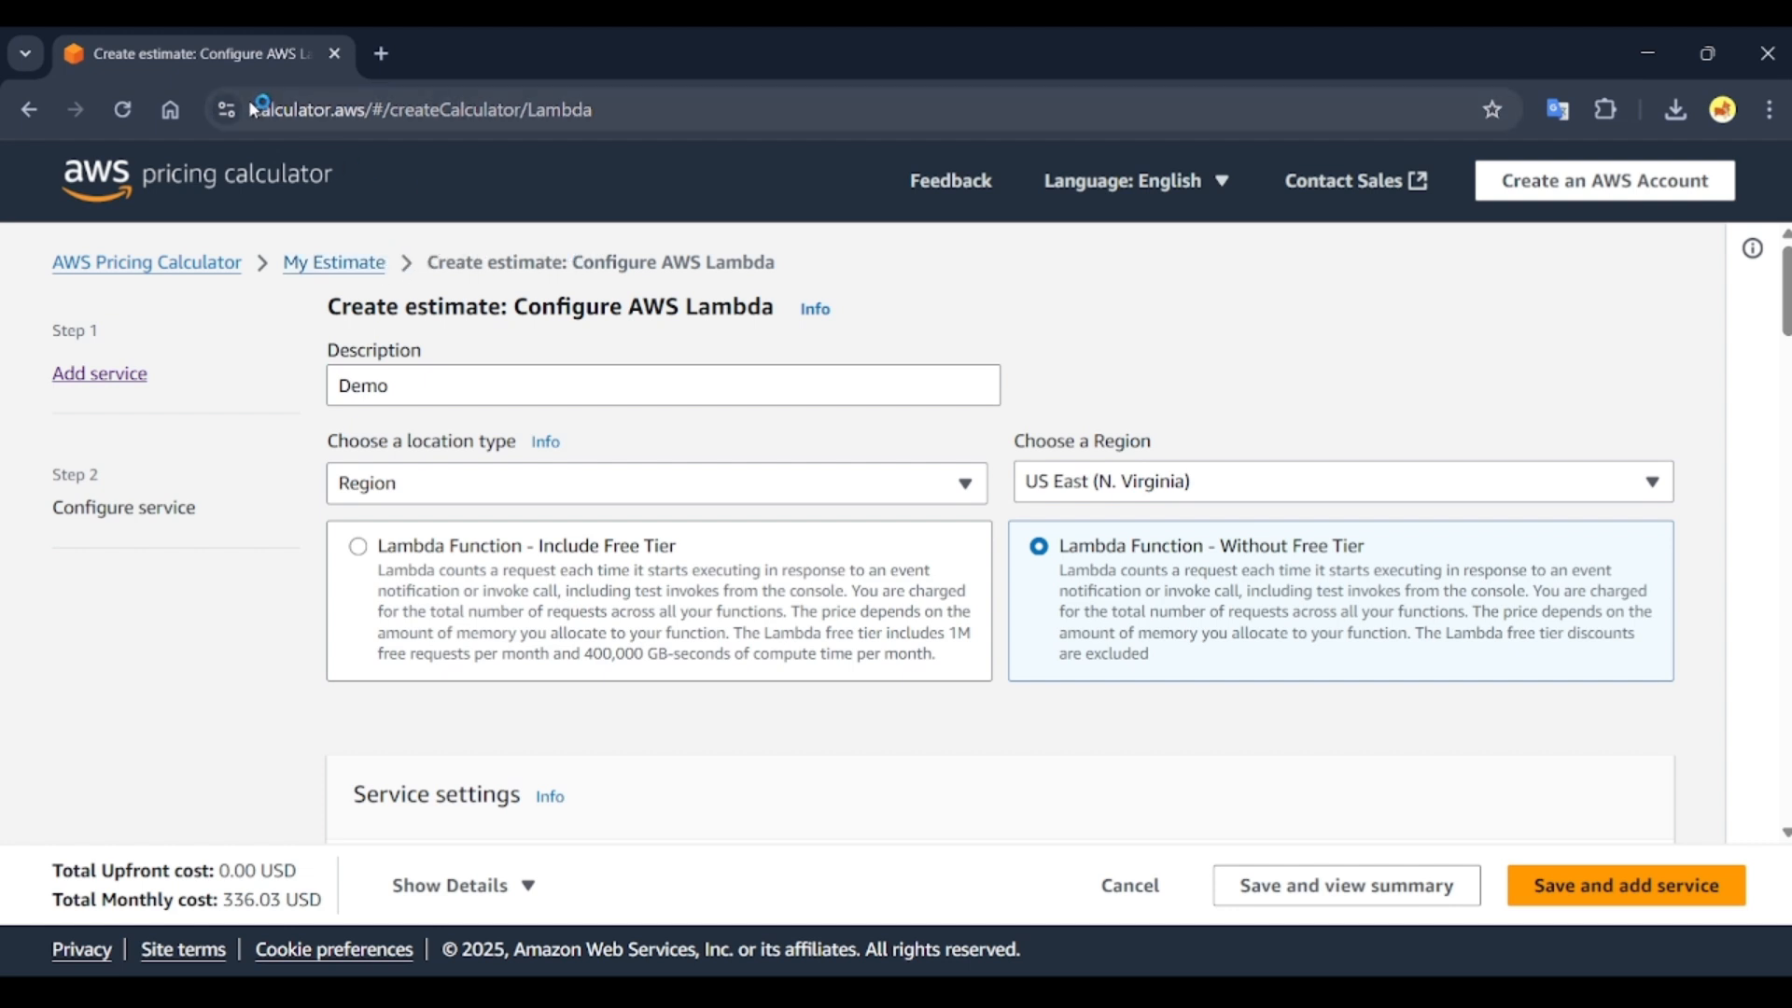
{"action": "left_click_drag", "start_coordinate": [259, 109], "coordinate": [358, 109]}
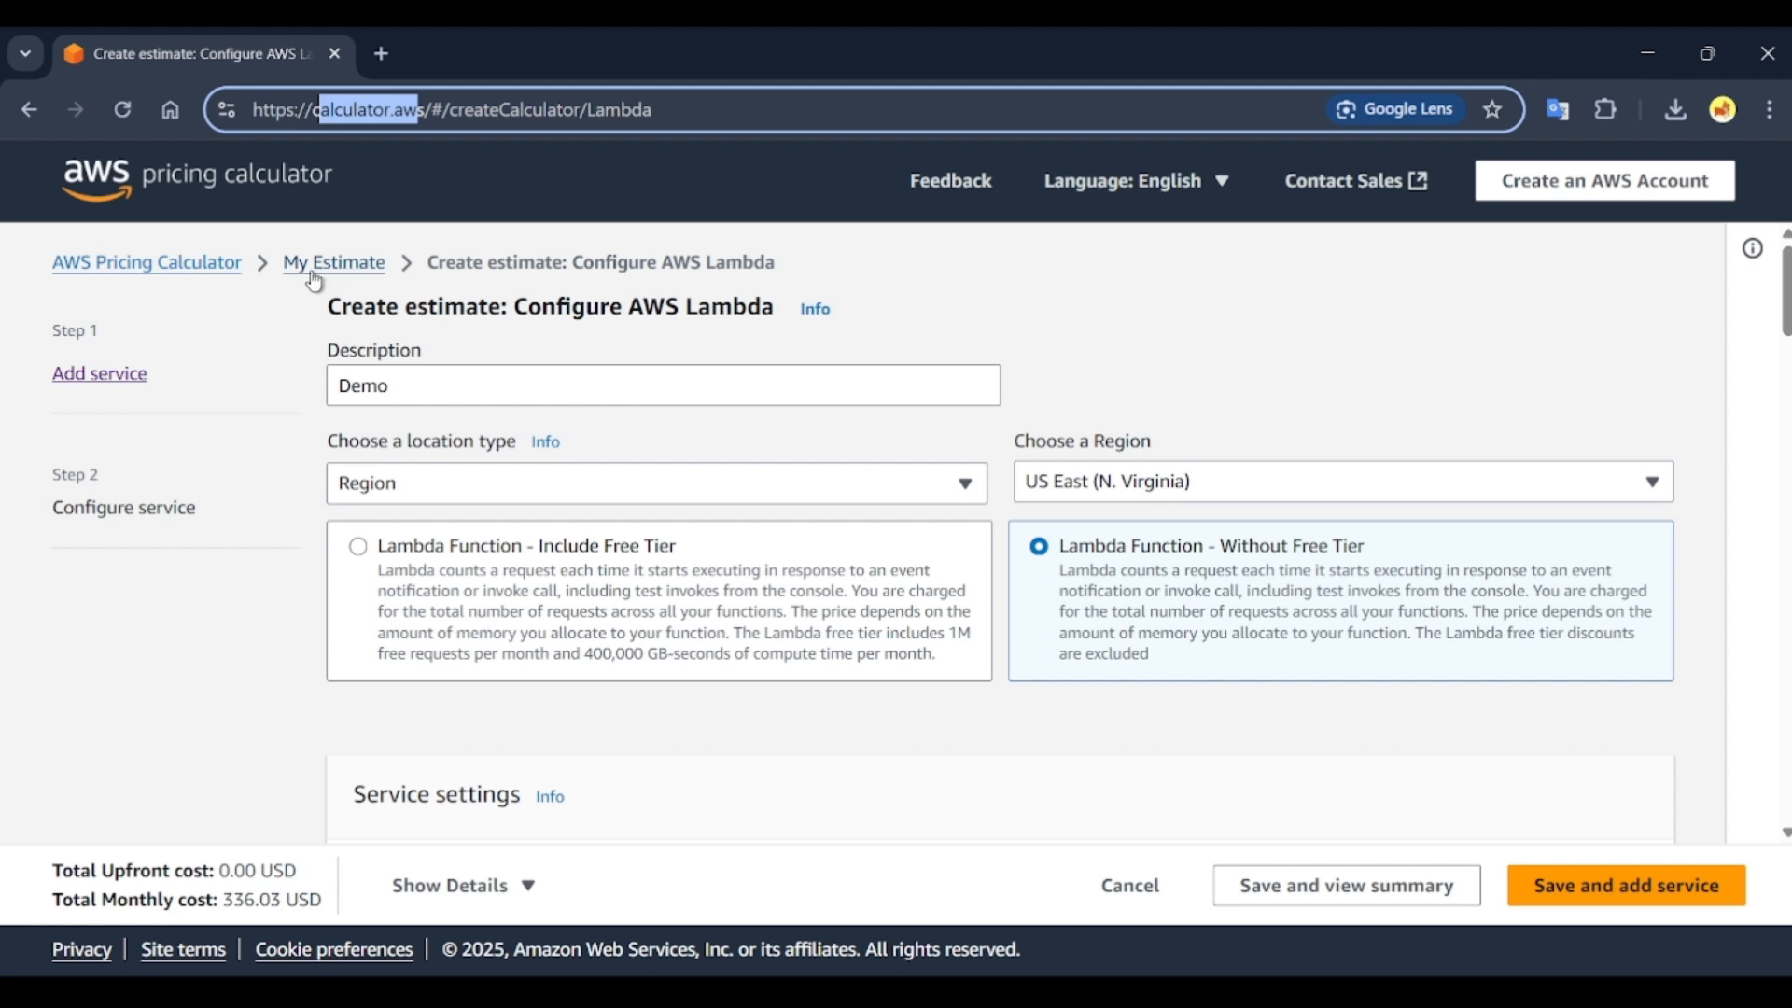